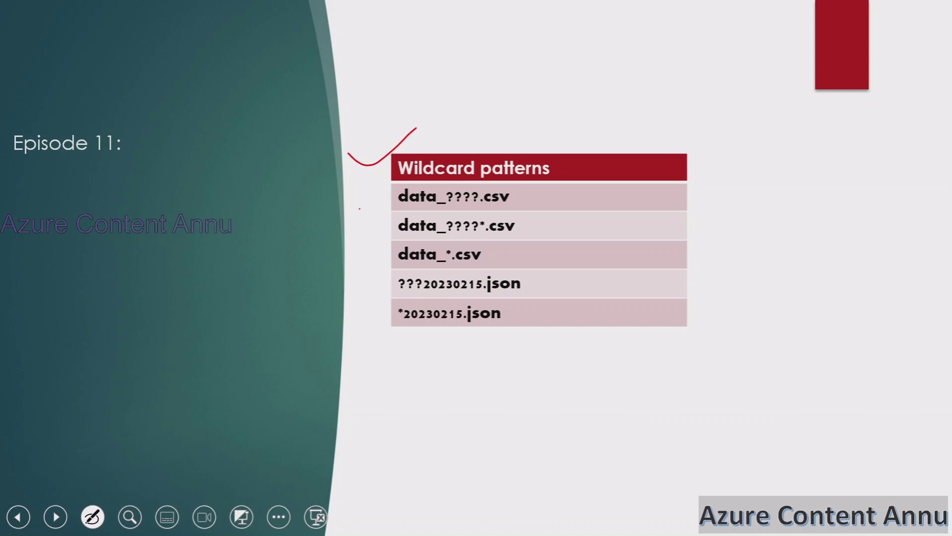
# Mark every pattern row on the Wildcard patterns slide with pen strokes and circle the data_????.csv pattern and its question marks
pyautogui.moveTo(360, 209); pyautogui.dragTo(386, 200)
pyautogui.moveTo(368, 241); pyautogui.dragTo(383, 234)
pyautogui.moveTo(553, 192); pyautogui.dragTo(544, 228)
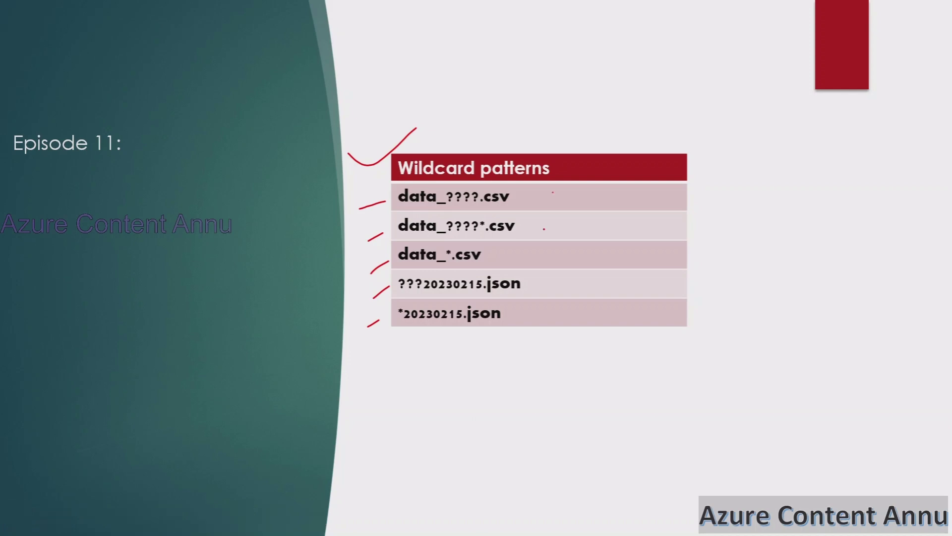
pyautogui.moveTo(486, 201)
pyautogui.mouseDown()
pyautogui.moveTo(448, 185)
pyautogui.moveTo(494, 188)
pyautogui.moveTo(475, 231)
pyautogui.mouseUp()
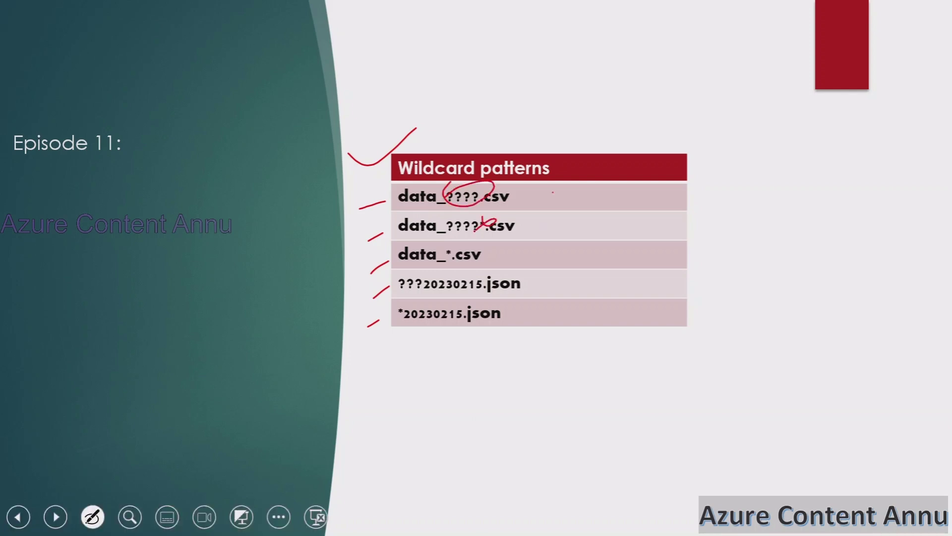
pyautogui.moveTo(540, 209); pyautogui.dragTo(564, 195)
pyautogui.moveTo(564, 292); pyautogui.dragTo(584, 275)
pyautogui.moveTo(574, 322); pyautogui.dragTo(602, 285)
pyautogui.moveTo(467, 180)
pyautogui.mouseDown()
pyautogui.moveTo(469, 214)
pyautogui.moveTo(456, 178)
pyautogui.mouseUp()
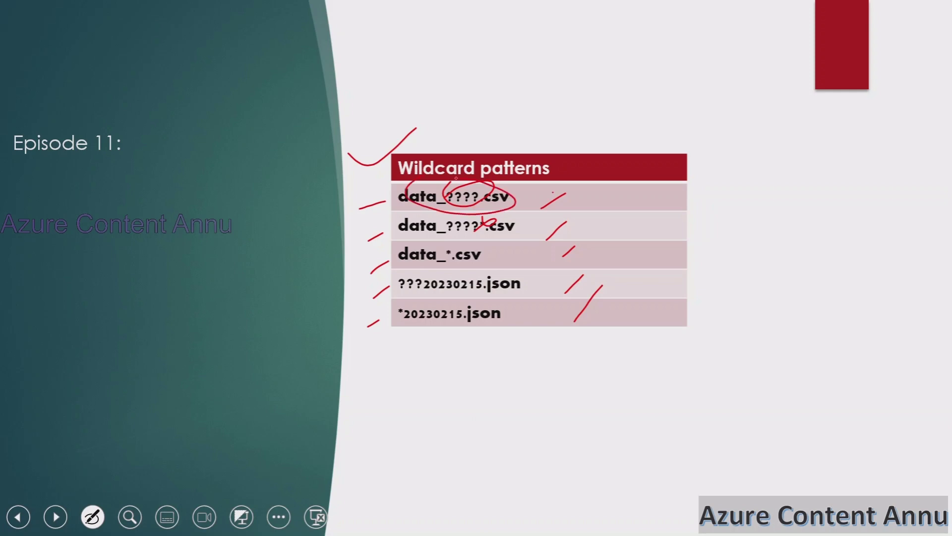
# Underline the title on the data_????.csv slide and tick that pattern on the Wildcard patterns slide
pyautogui.press('Right')
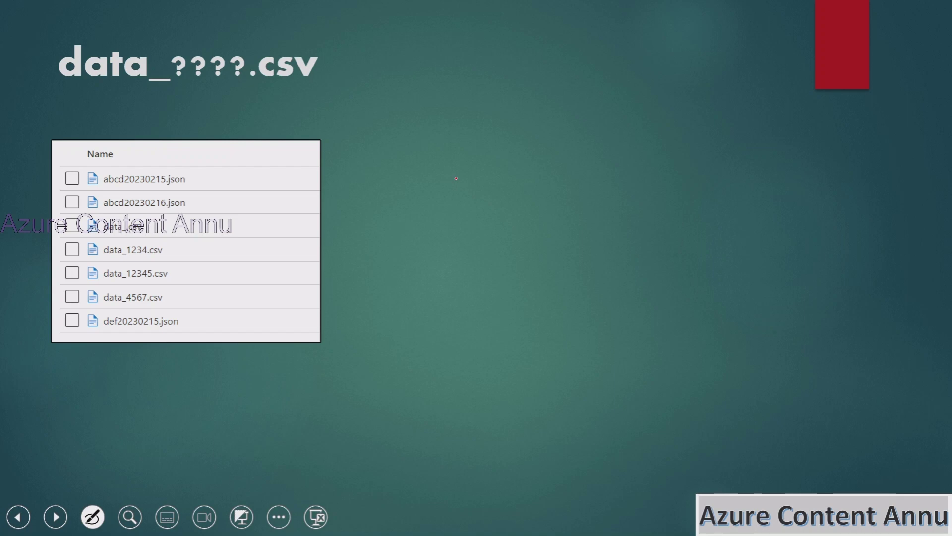
pyautogui.moveTo(52, 86); pyautogui.dragTo(268, 81)
pyautogui.press('Left')
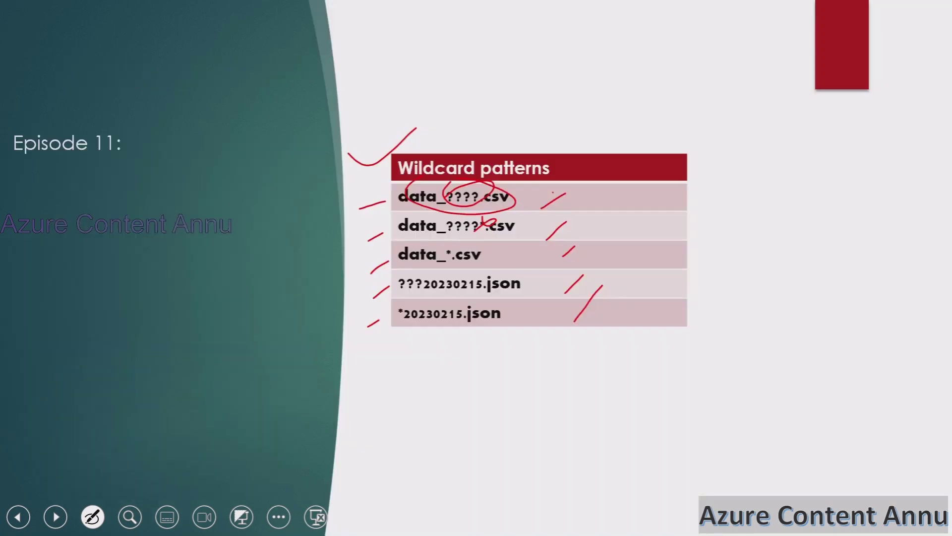
pyautogui.moveTo(553, 192); pyautogui.dragTo(601, 168)
# Annotate the data_????.csv slide with arrows to the title and Name column, a brace beside the file list, and a large circle in the empty area
pyautogui.press('Right')
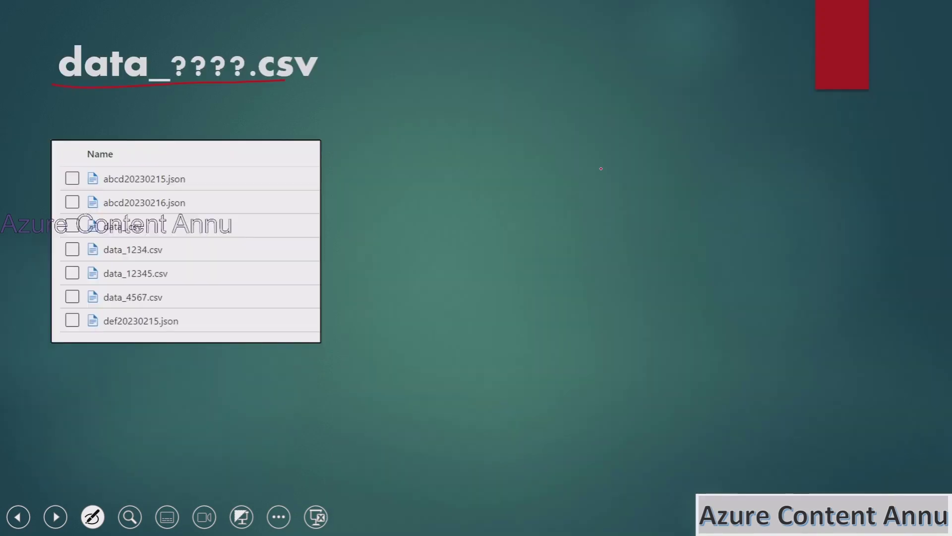
pyautogui.moveTo(148, 112)
pyautogui.mouseDown()
pyautogui.moveTo(108, 142)
pyautogui.moveTo(144, 144)
pyautogui.mouseUp()
pyautogui.moveTo(230, 172); pyautogui.dragTo(230, 347)
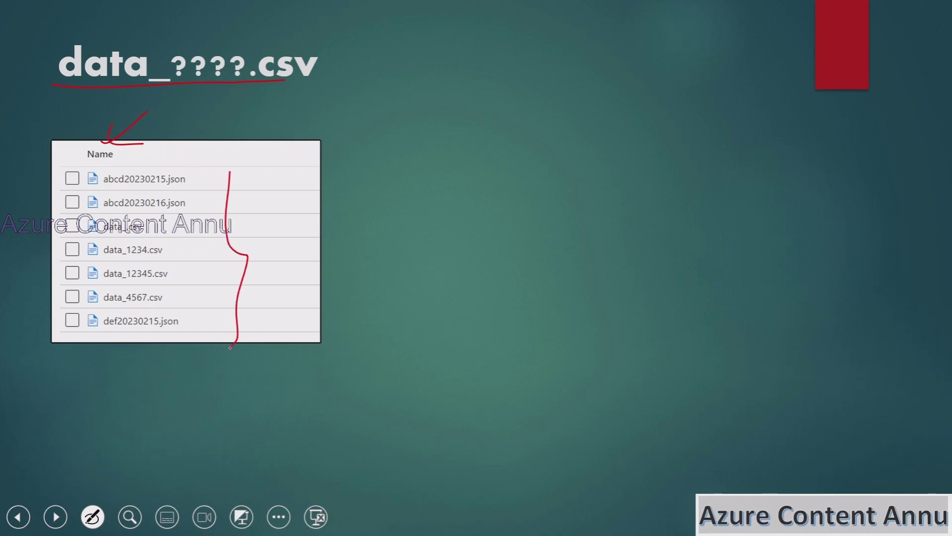
pyautogui.moveTo(433, 45); pyautogui.dragTo(343, 74)
pyautogui.moveTo(366, 53)
pyautogui.mouseDown()
pyautogui.moveTo(332, 75)
pyautogui.moveTo(366, 97)
pyautogui.mouseUp()
pyautogui.moveTo(307, 214)
pyautogui.mouseDown()
pyautogui.moveTo(358, 186)
pyautogui.moveTo(378, 217)
pyautogui.mouseUp()
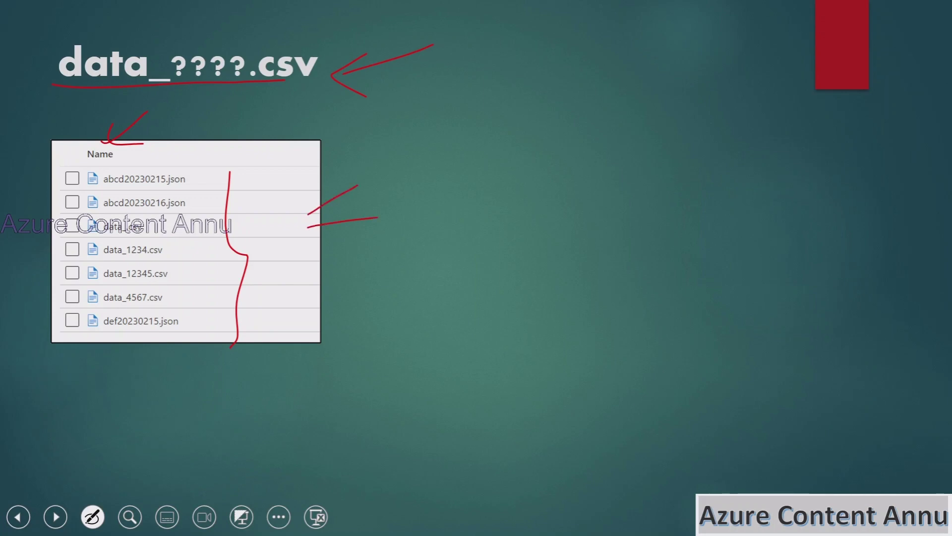
pyautogui.moveTo(526, 142); pyautogui.dragTo(695, 258)
pyautogui.moveTo(691, 193)
pyautogui.mouseDown()
pyautogui.moveTo(496, 155)
pyautogui.moveTo(447, 241)
pyautogui.mouseUp()
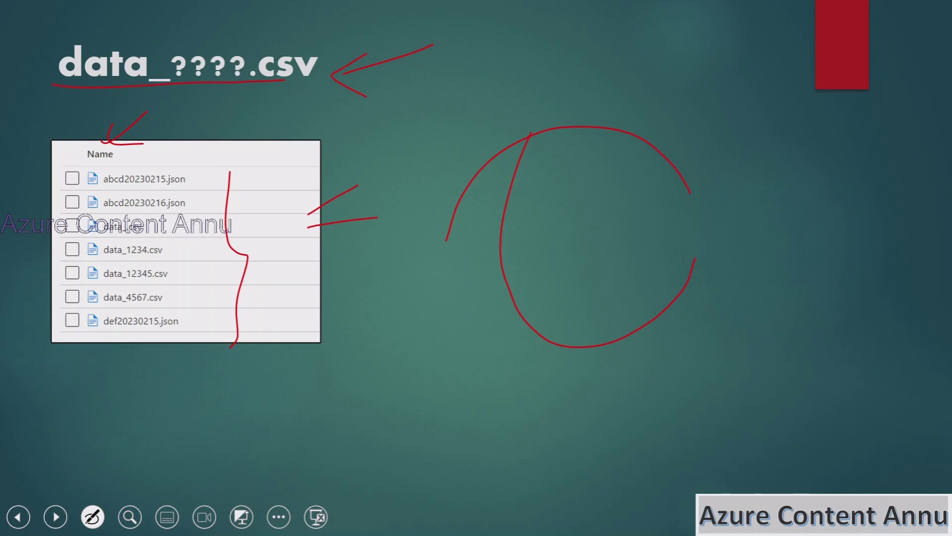
# Advance through the data_????*.csv and data_*.csv slides, adding a pen stroke beside each title
pyautogui.press('Right')
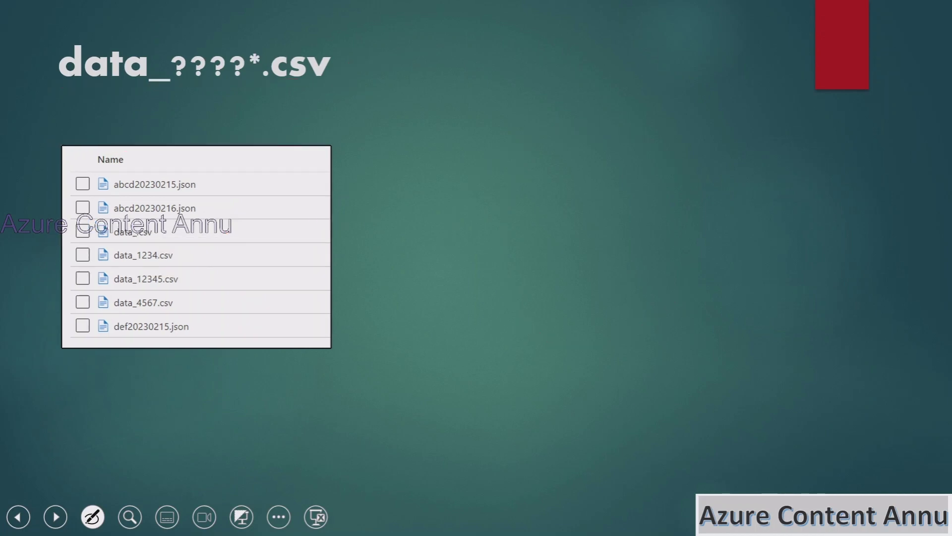
pyautogui.moveTo(295, 106); pyautogui.dragTo(359, 68)
pyautogui.press('Right')
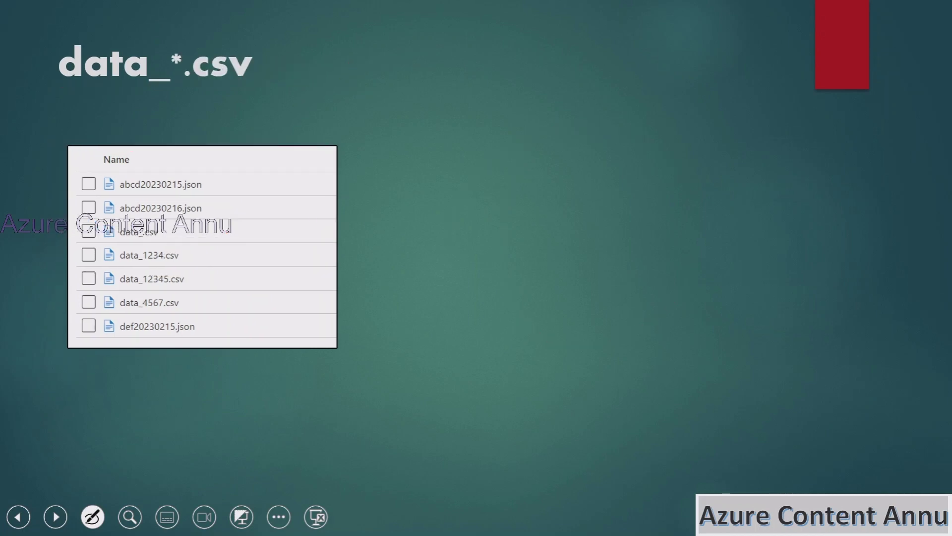
pyautogui.moveTo(268, 99); pyautogui.dragTo(308, 81)
pyautogui.press('Right')
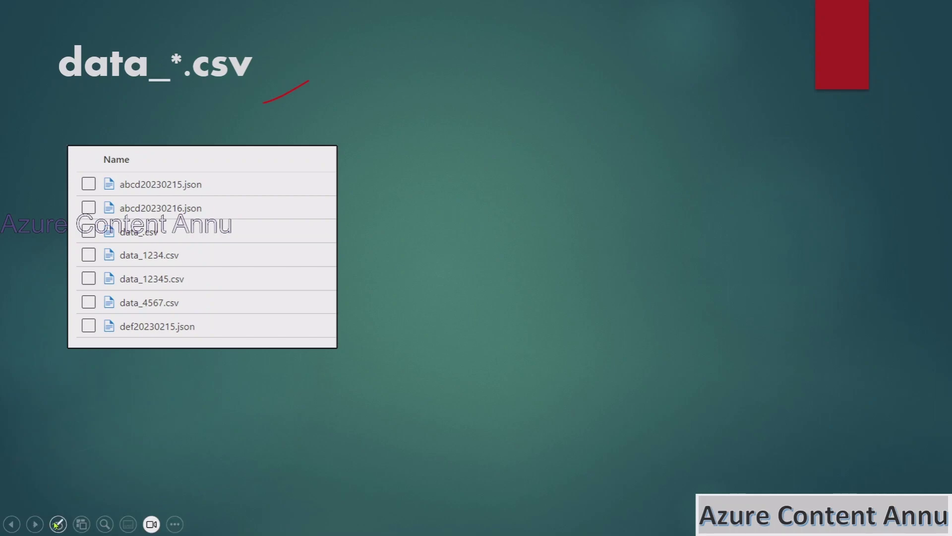
# Return to the Wildcard patterns slide and switch the pen off
pyautogui.click(58, 523)
pyautogui.click(43, 481)
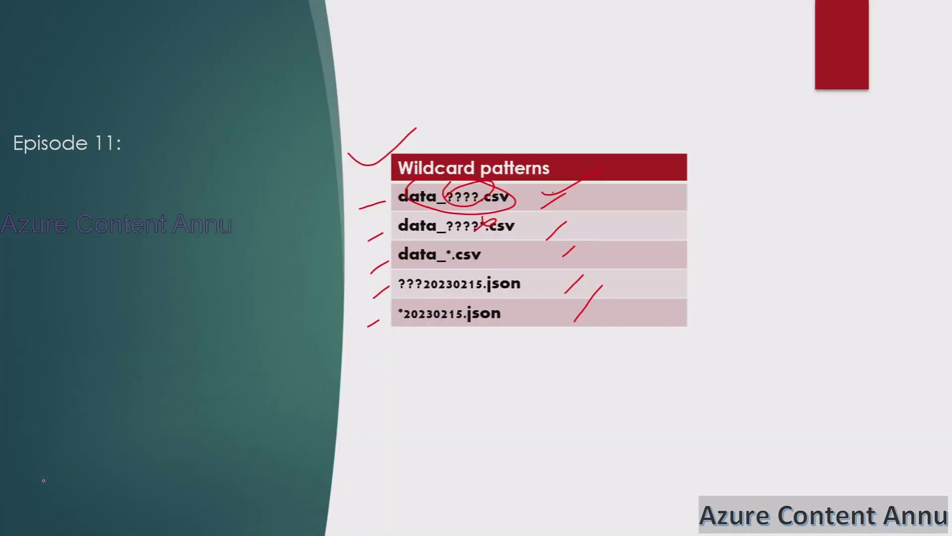
pyautogui.click(57, 523)
pyautogui.click(42, 479)
# Switch to the browser and open FolderA inside abccontainer of the annuadls123 storage account
pyautogui.hotkey('alt', 'Tab')
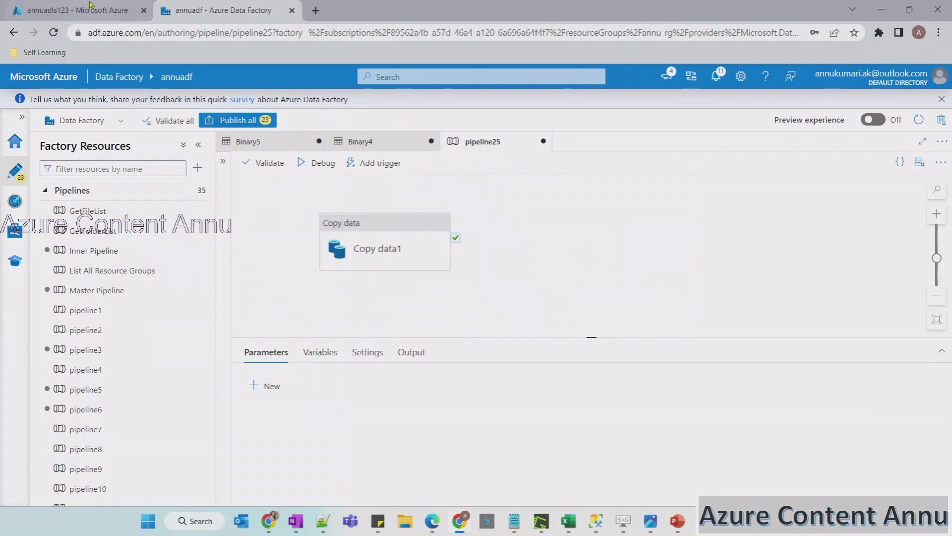
pyautogui.click(90, 5)
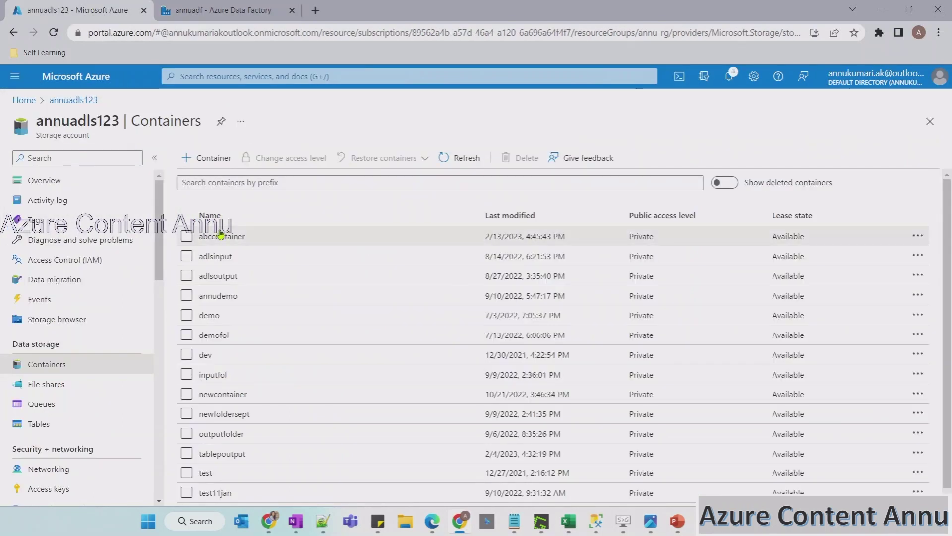
pyautogui.click(239, 241)
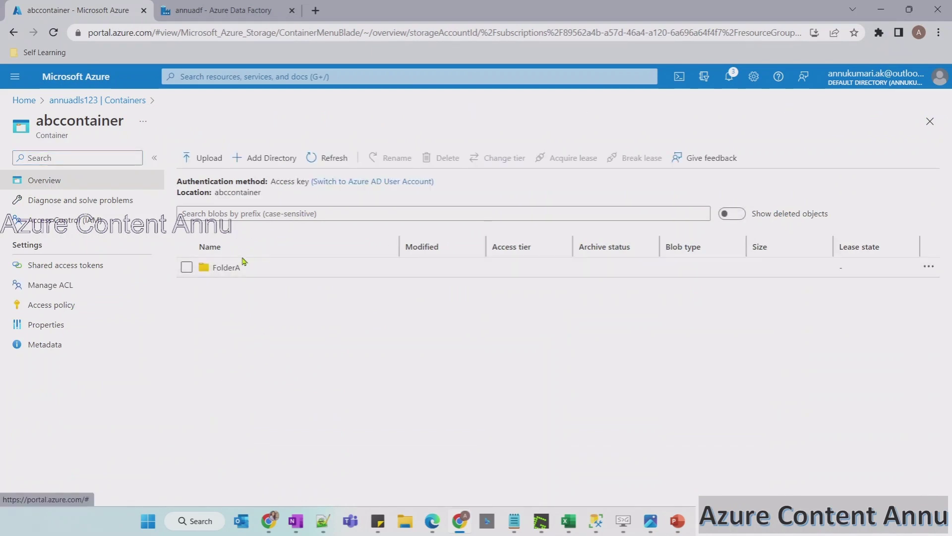
pyautogui.click(230, 269)
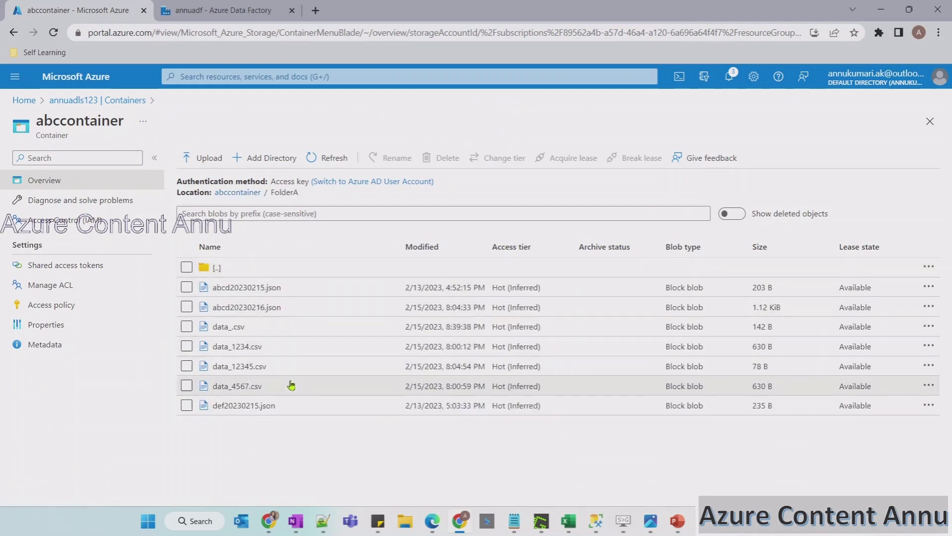
# Glance at the PowerPoint slide show and return to the FolderA file list in the browser
pyautogui.moveTo(678, 521)
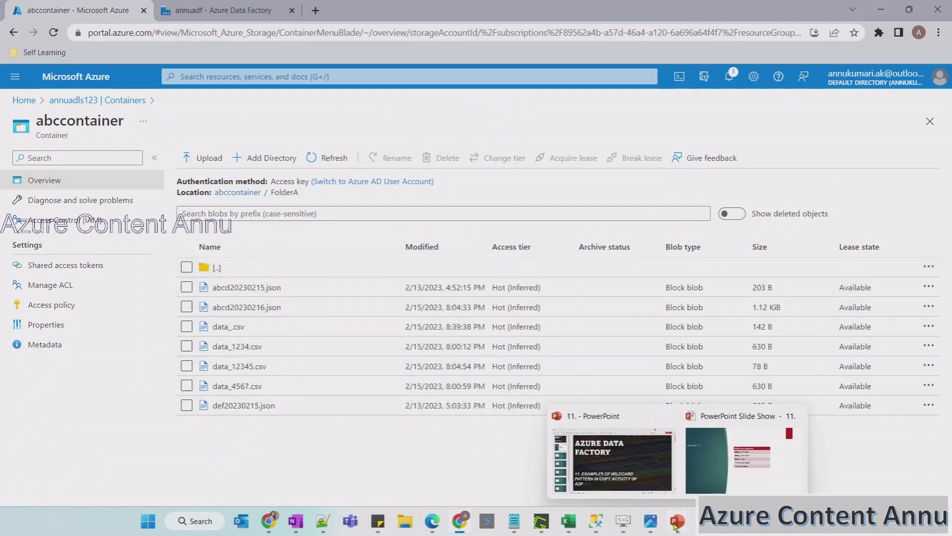
pyautogui.click(712, 462)
pyautogui.hotkey('alt', 'Tab')
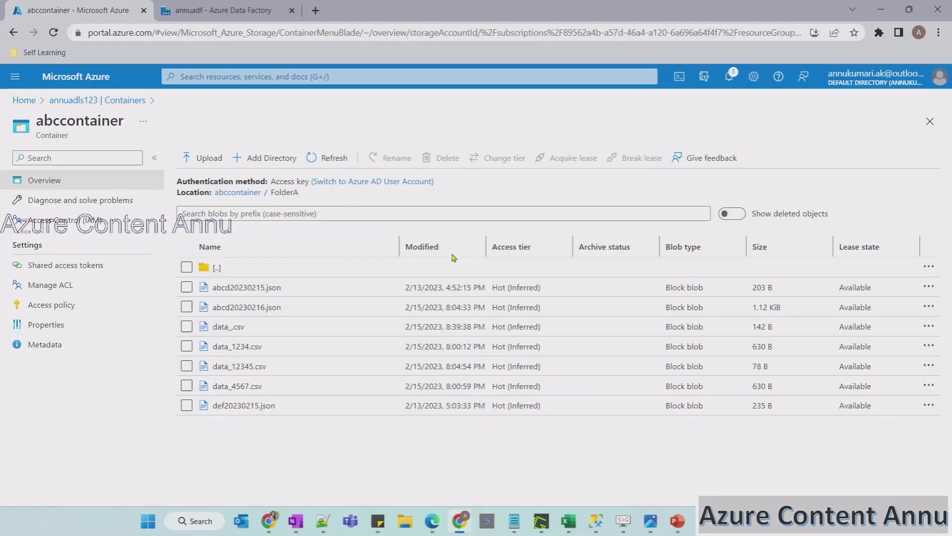
# Open the Binary4 source dataset of pipeline25's Copy data1 activity in Azure Data Factory and check its file path container
pyautogui.click(189, 10)
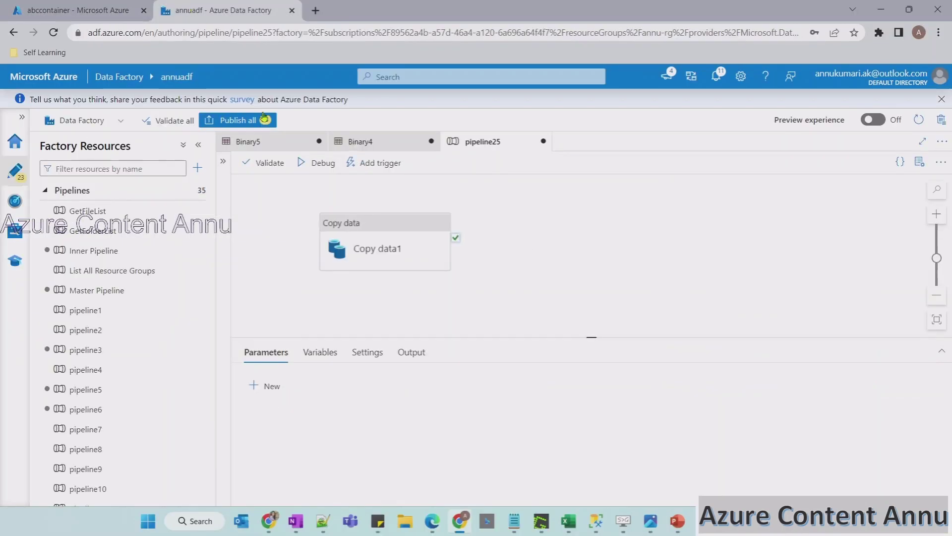
pyautogui.click(378, 239)
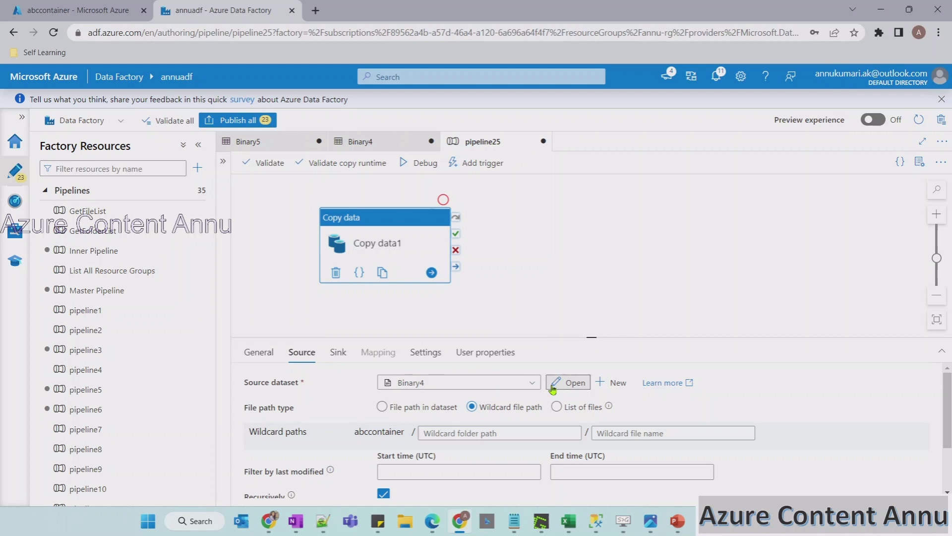
pyautogui.click(571, 382)
pyautogui.doubleClick(431, 358)
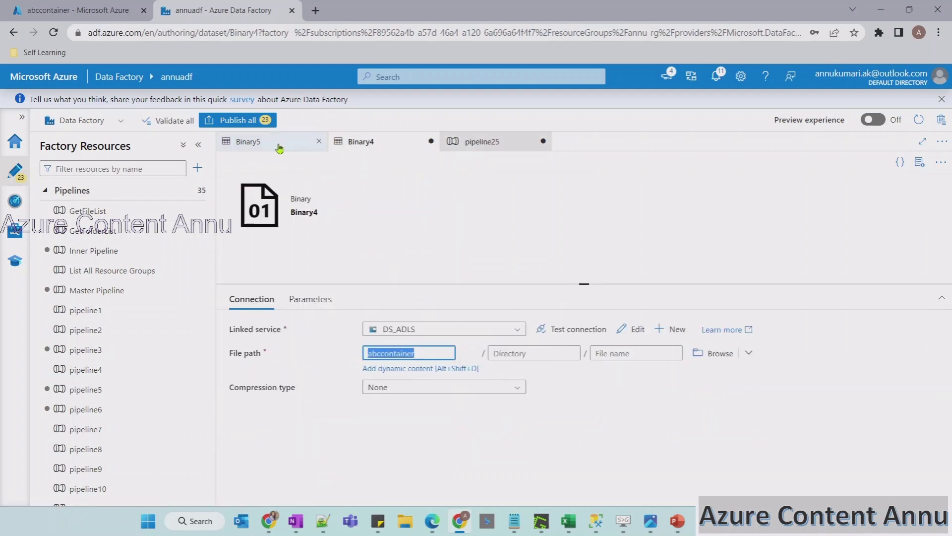
# Open the Binary5 sink dataset of the Copy data1 activity and check its file path container
pyautogui.click(496, 141)
pyautogui.click(342, 352)
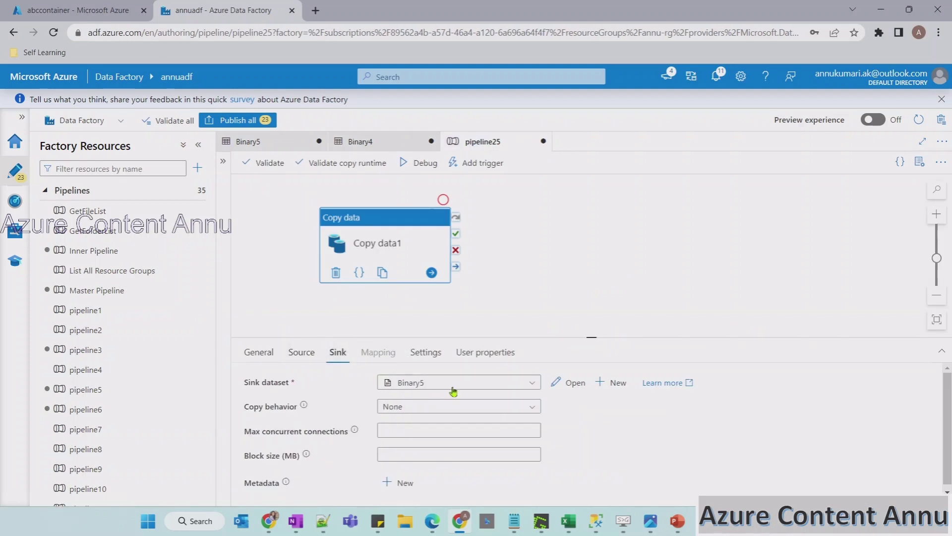
pyautogui.click(558, 324)
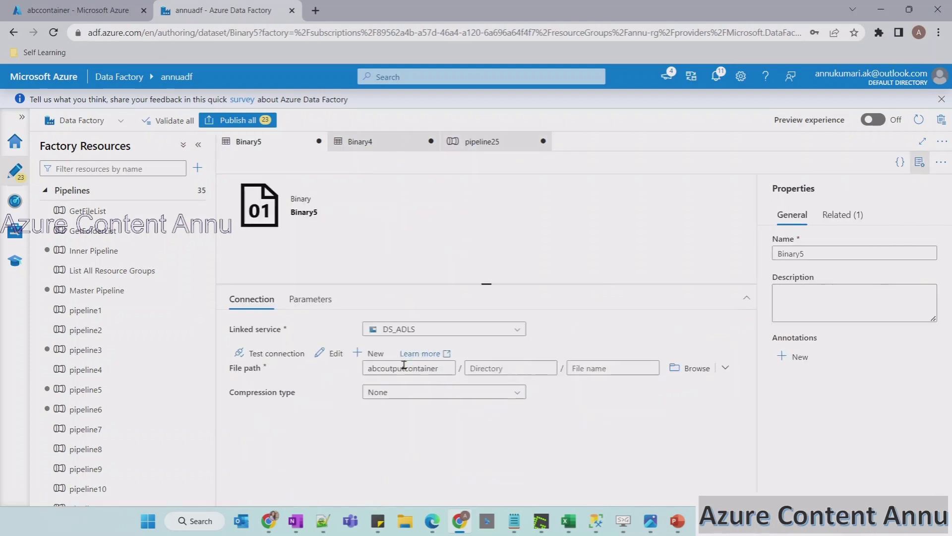
pyautogui.doubleClick(365, 369)
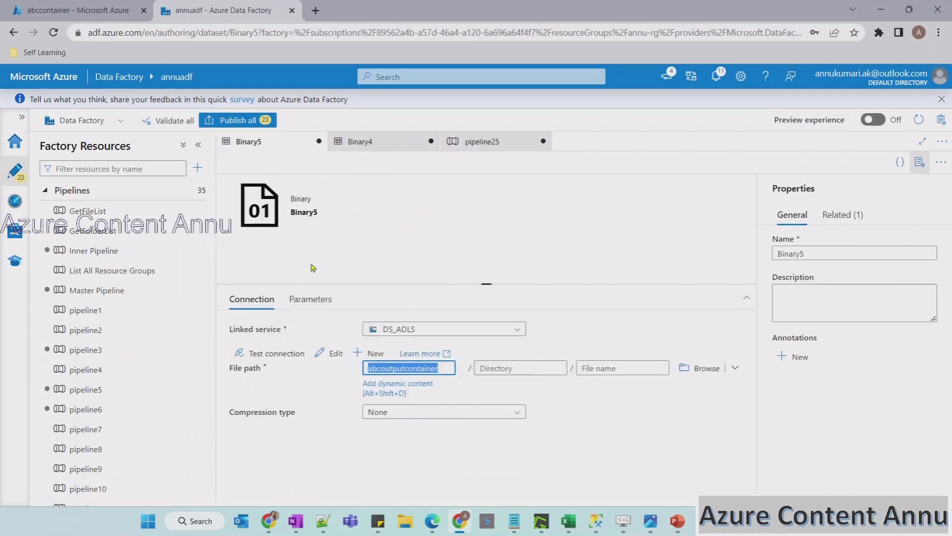
# Look over the container list of the annuadls123 storage account and return to the Copy data1 source settings in pipeline25
pyautogui.click(48, 5)
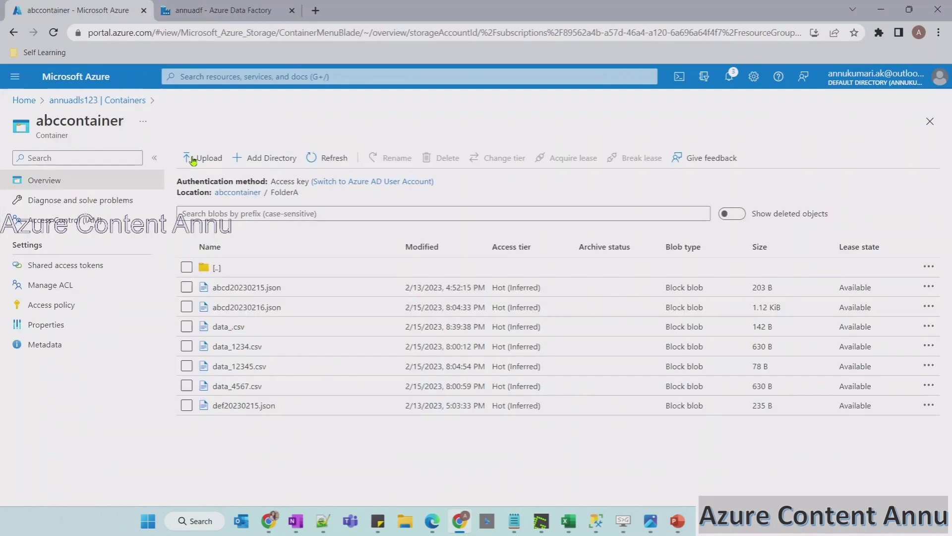
pyautogui.click(106, 101)
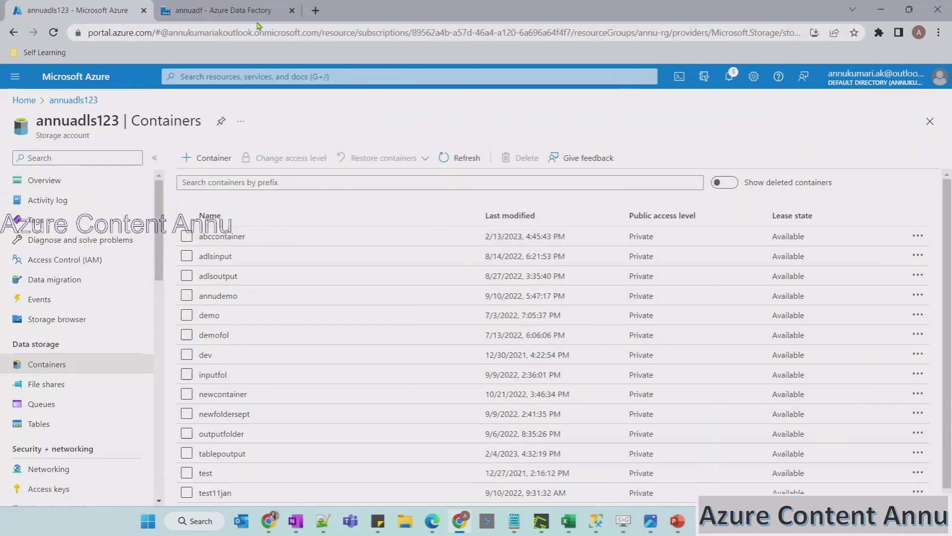
pyautogui.click(223, 10)
pyautogui.click(489, 144)
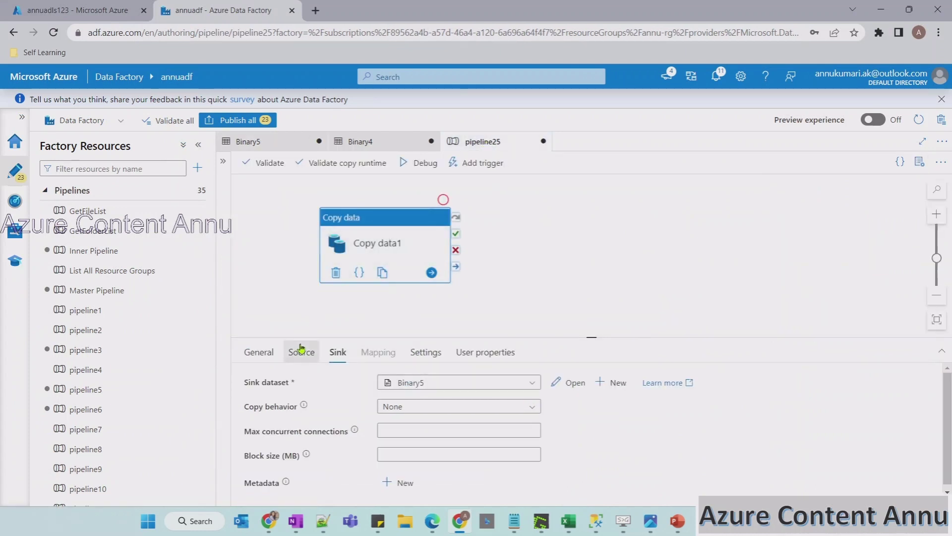
pyautogui.click(301, 351)
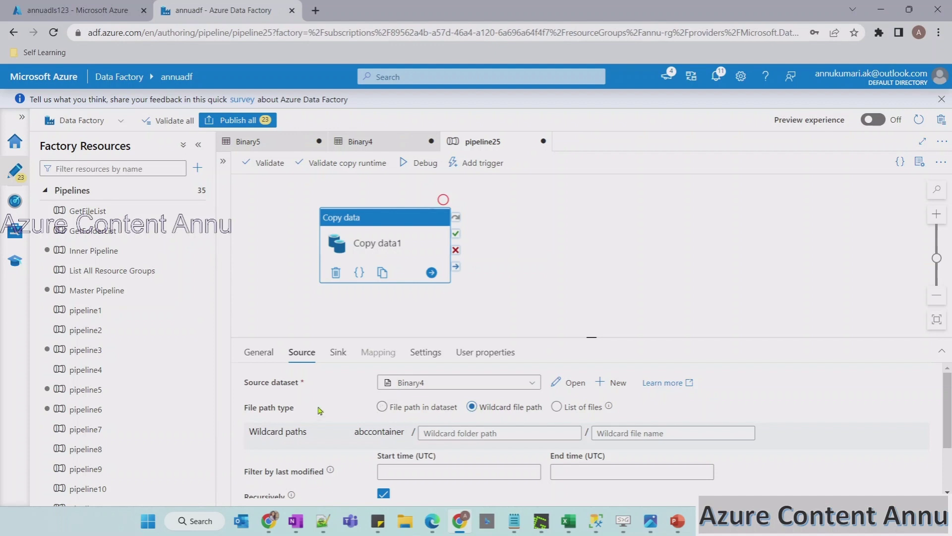
# Try File path in dataset as the source's file path type and switch back to Wildcard file path, enlarging the settings area
pyautogui.click(382, 407)
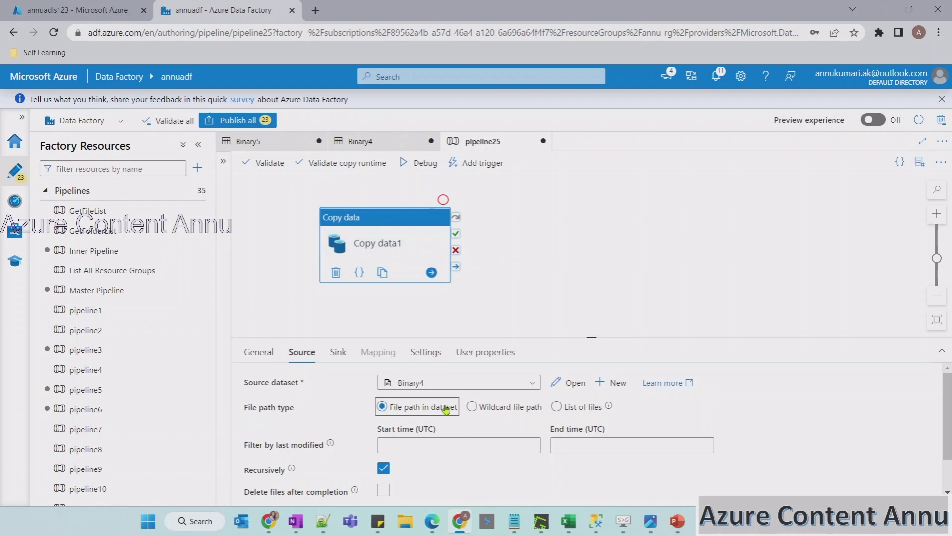
pyautogui.moveTo(595, 339); pyautogui.dragTo(592, 276)
pyautogui.click(471, 346)
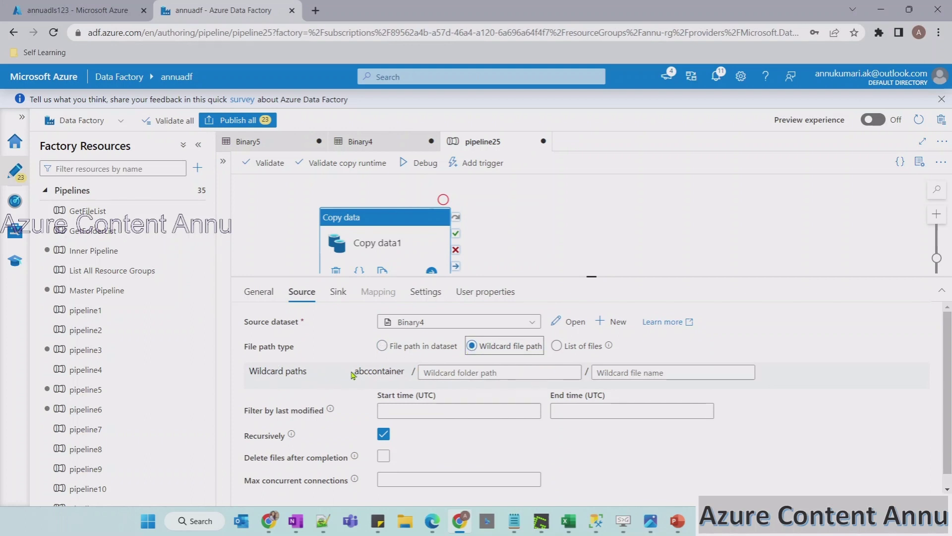
# Compare the container in the source's wildcard path with the file path of the Binary4 dataset and return to pipeline25
pyautogui.moveTo(353, 372); pyautogui.dragTo(406, 371)
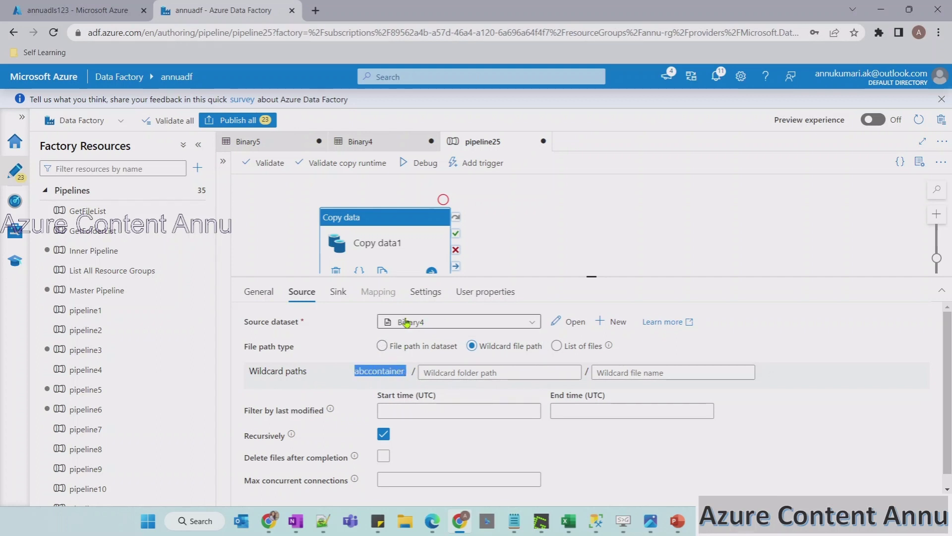
pyautogui.click(569, 321)
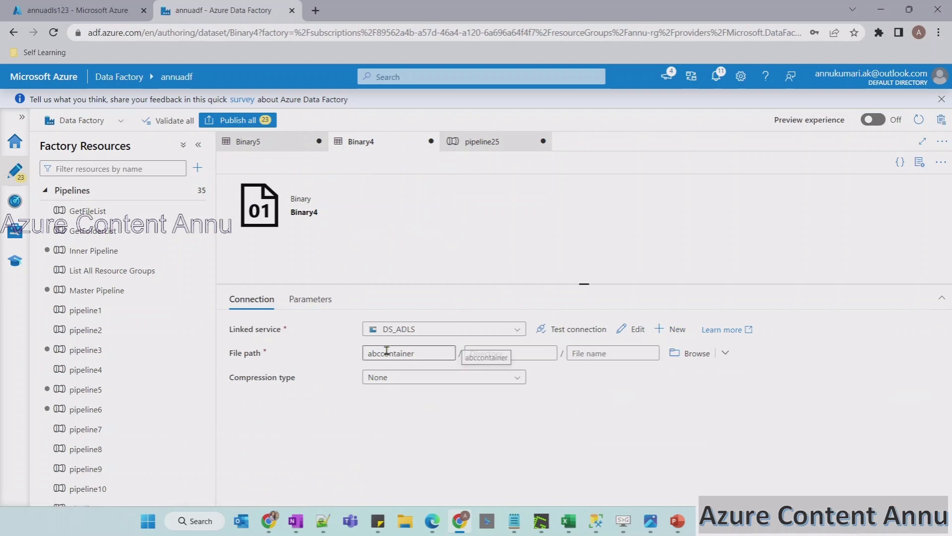
pyautogui.click(432, 354)
pyautogui.moveTo(433, 354); pyautogui.dragTo(360, 356)
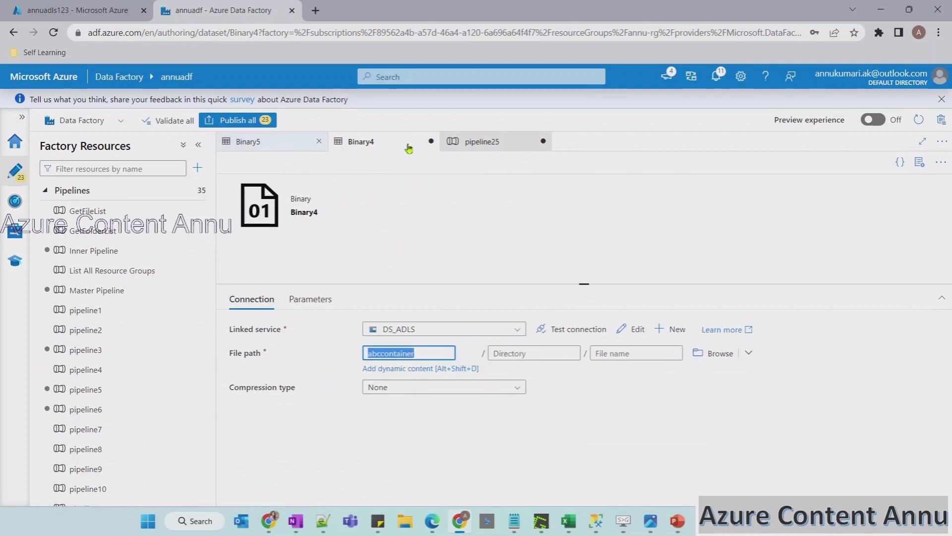
pyautogui.click(463, 147)
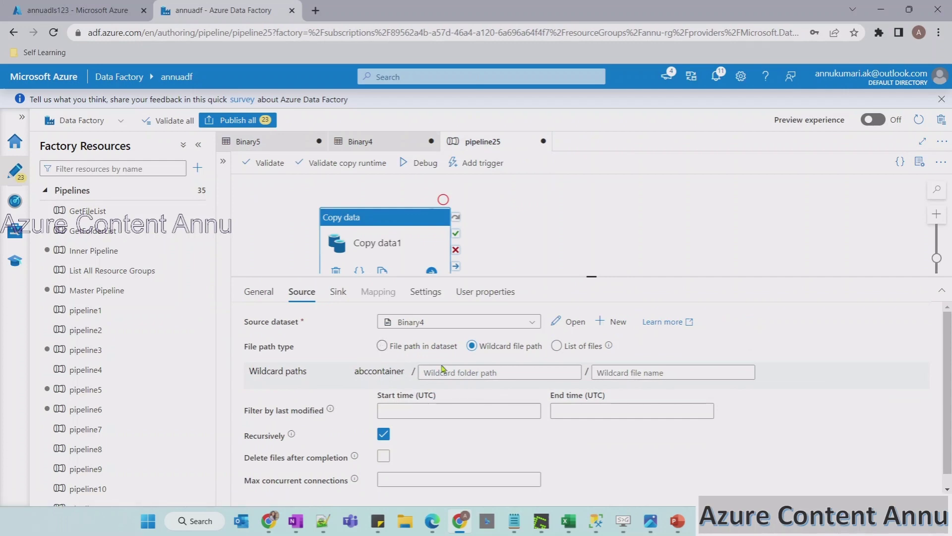
# Look up the folder inside abccontainer and enter FolderA as the wildcard folder path of the Copy data1 source
pyautogui.click(459, 373)
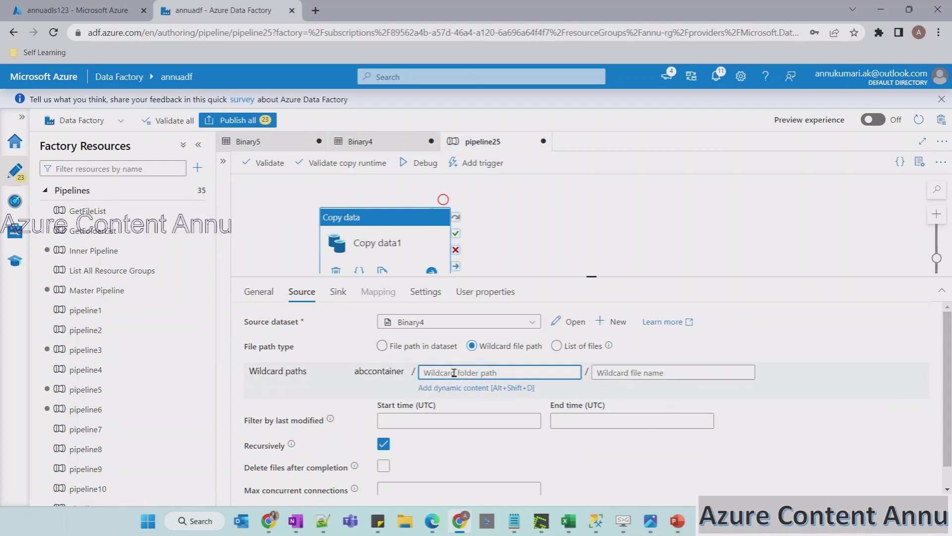
pyautogui.click(76, 9)
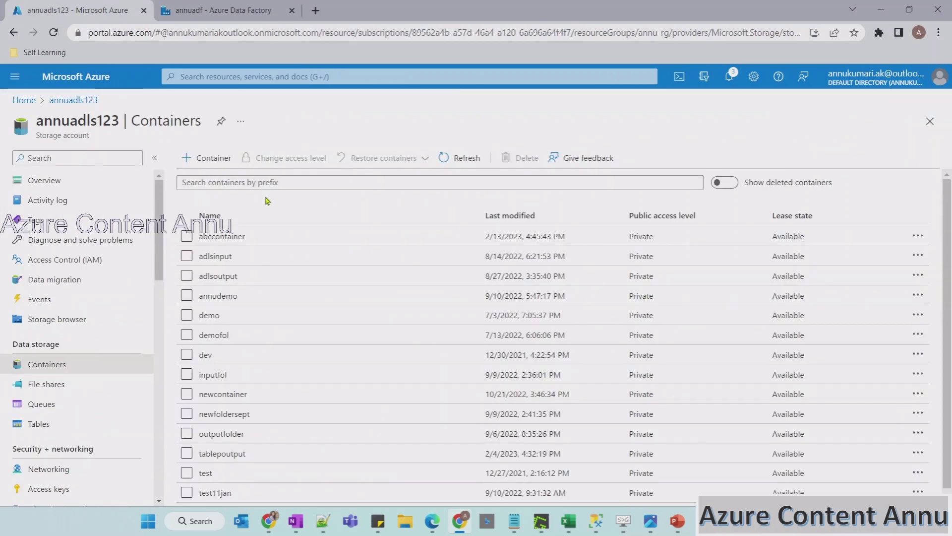
pyautogui.click(231, 242)
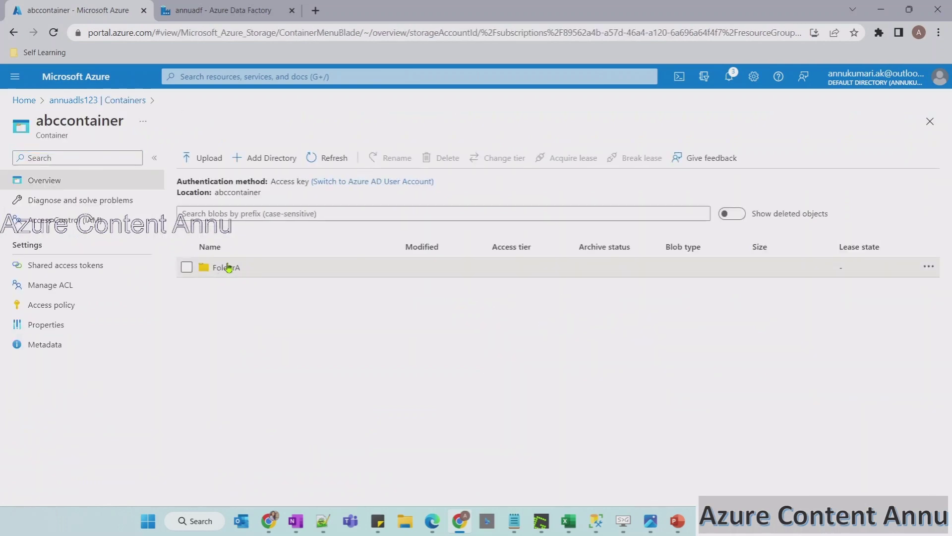
pyautogui.click(223, 10)
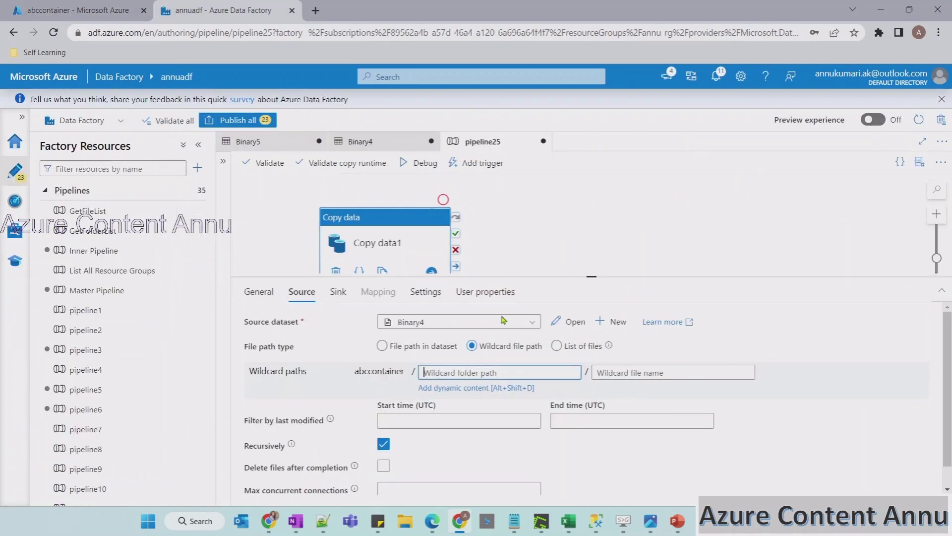
pyautogui.write('FolderA')
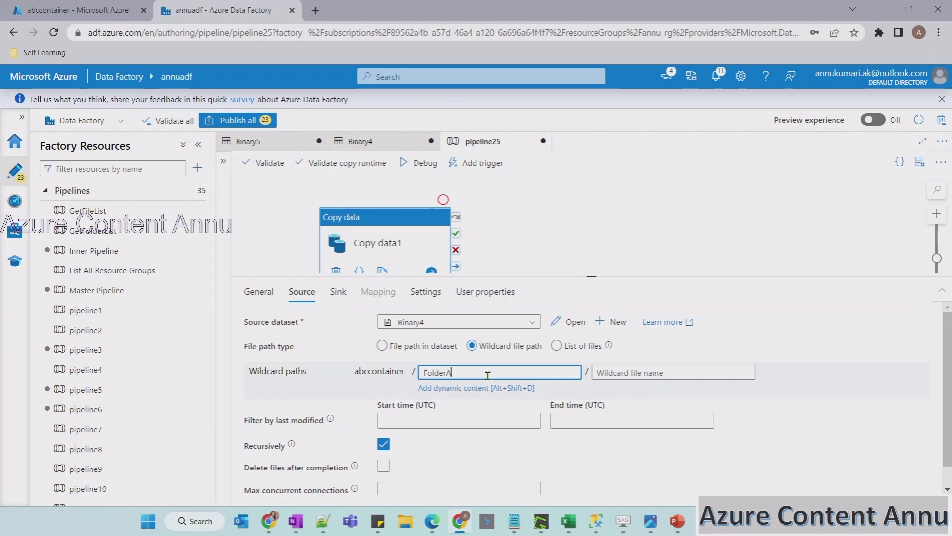
# Set the source's wildcard folder path to * and check it against the folder structure of abccontainer
pyautogui.hotkey('ctrl', 'a')
pyautogui.write('*')
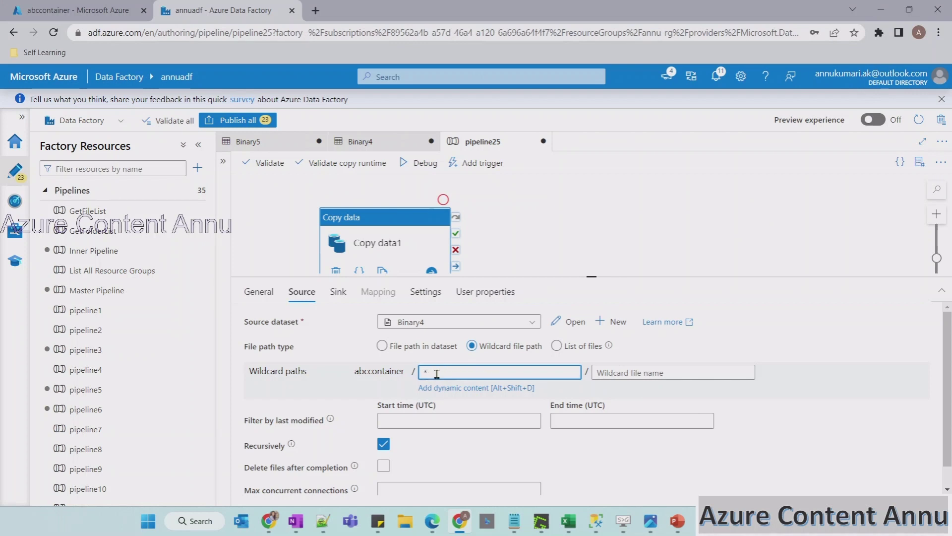
pyautogui.click(108, 7)
pyautogui.click(254, 6)
# Copy the pattern data_????.csv from the Wildcard patterns table in the PowerPoint presentation and paste it as the source's wildcard file name
pyautogui.click(659, 372)
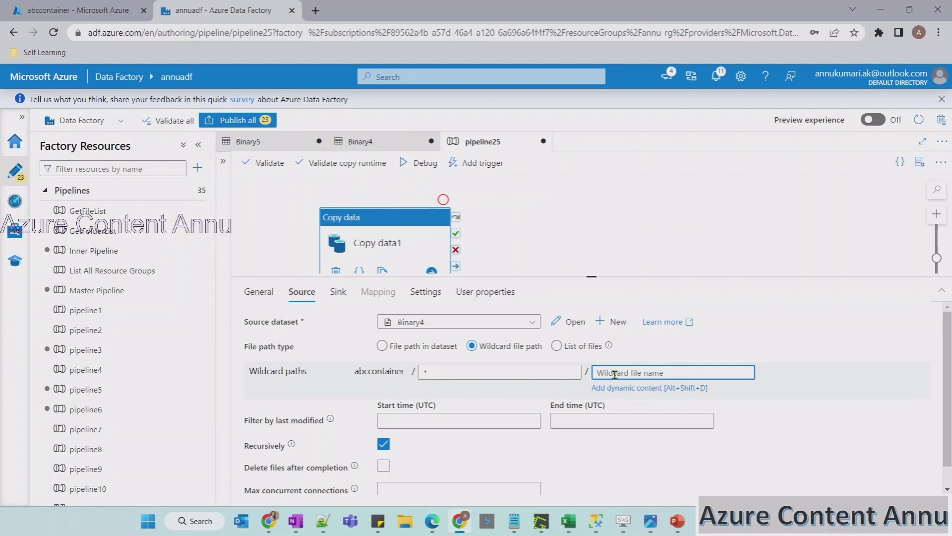
pyautogui.moveTo(677, 521)
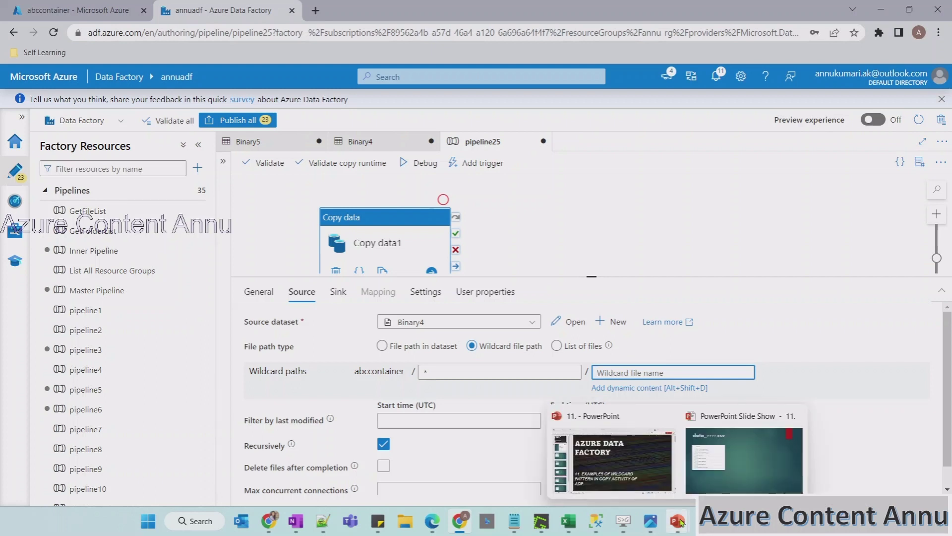
pyautogui.click(713, 470)
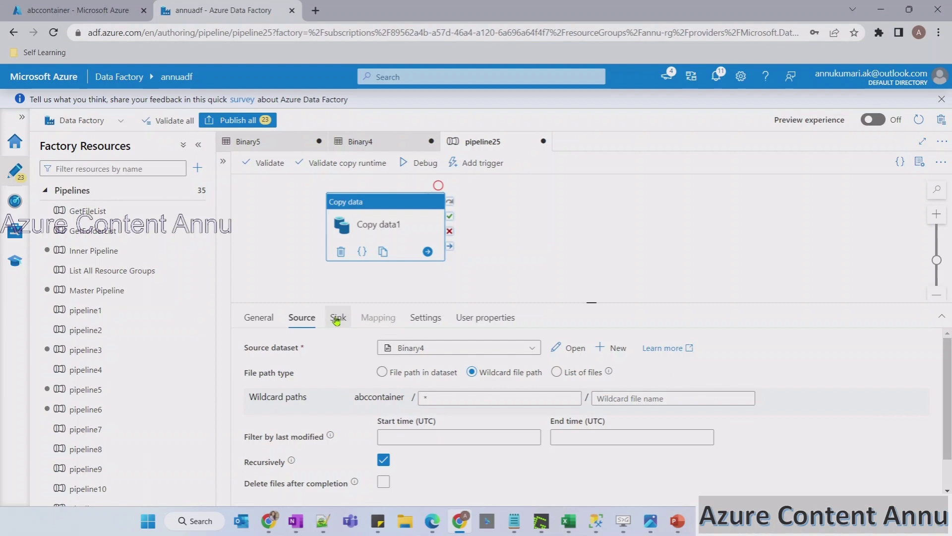
pyautogui.click(677, 520)
pyautogui.moveTo(576, 212); pyautogui.dragTo(475, 211)
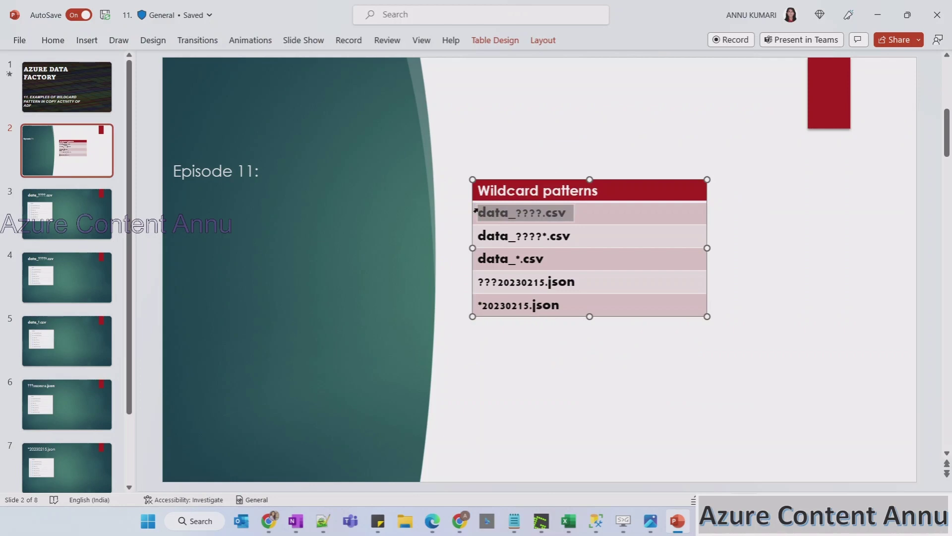
pyautogui.hotkey('ctrl', 'c')
pyautogui.click(459, 521)
pyautogui.click(642, 398)
pyautogui.hotkey('ctrl', 'v')
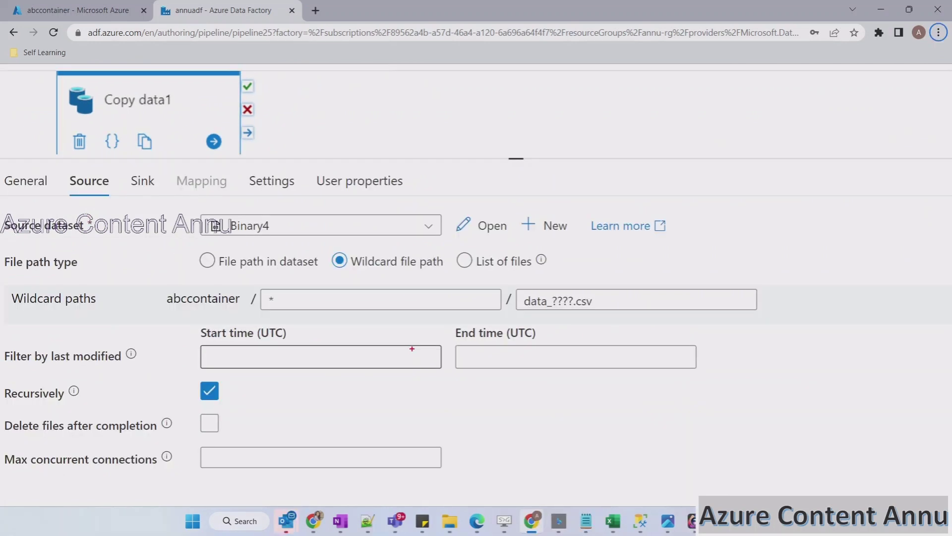
# Underline the data_????.csv pattern with on-screen pen strokes, handwrite example file names such as 123.csv and 1234.csv around it, and clear the annotations
pyautogui.moveTo(524, 321); pyautogui.dragTo(603, 318)
pyautogui.moveTo(297, 278)
pyautogui.mouseDown()
pyautogui.moveTo(285, 302)
pyautogui.moveTo(342, 238)
pyautogui.moveTo(382, 273)
pyautogui.moveTo(436, 213)
pyautogui.moveTo(448, 227)
pyautogui.mouseUp()
pyautogui.moveTo(363, 212); pyautogui.dragTo(416, 178)
pyautogui.moveTo(465, 232); pyautogui.dragTo(491, 200)
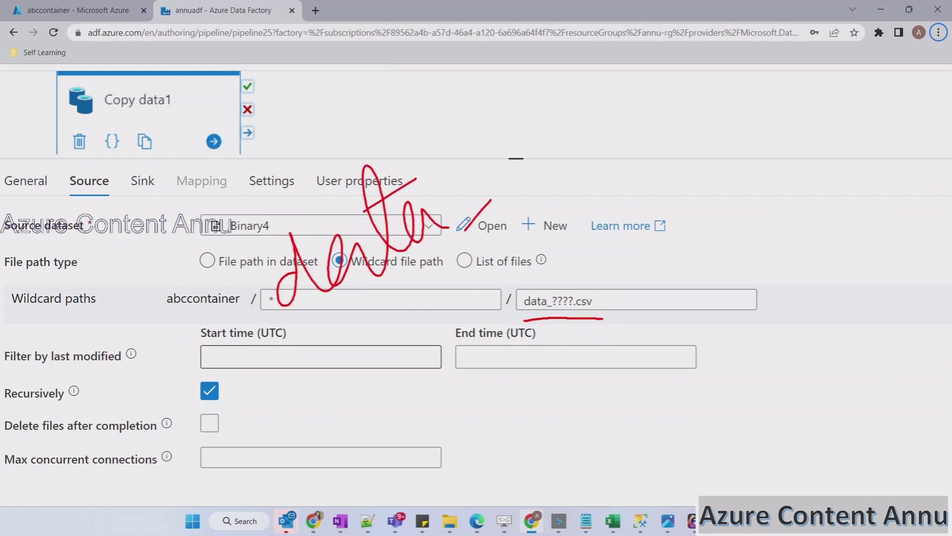
pyautogui.moveTo(256, 406)
pyautogui.mouseDown()
pyautogui.moveTo(273, 435)
pyautogui.moveTo(298, 367)
pyautogui.moveTo(327, 367)
pyautogui.moveTo(381, 330)
pyautogui.moveTo(413, 340)
pyautogui.mouseUp()
pyautogui.moveTo(360, 332); pyautogui.dragTo(379, 325)
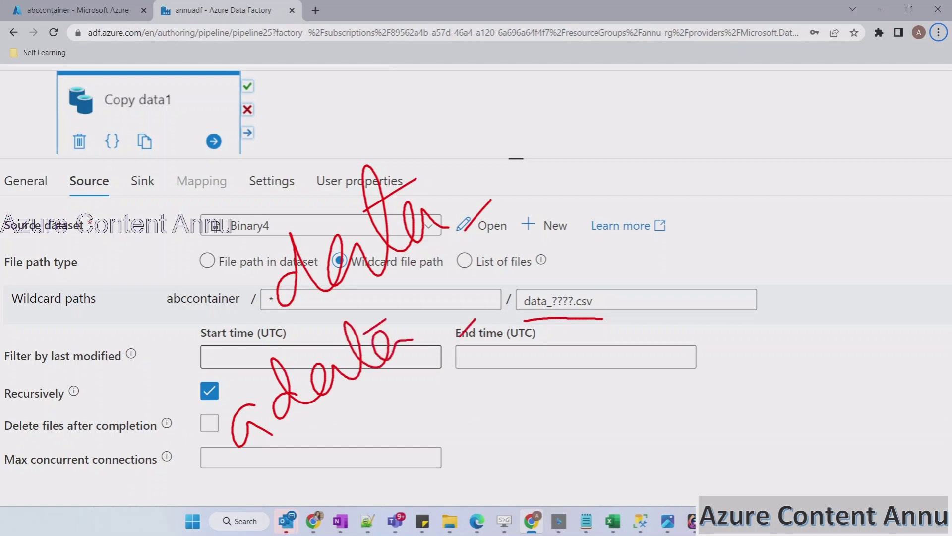
pyautogui.moveTo(208, 397)
pyautogui.mouseDown()
pyautogui.moveTo(201, 382)
pyautogui.moveTo(204, 479)
pyautogui.mouseUp()
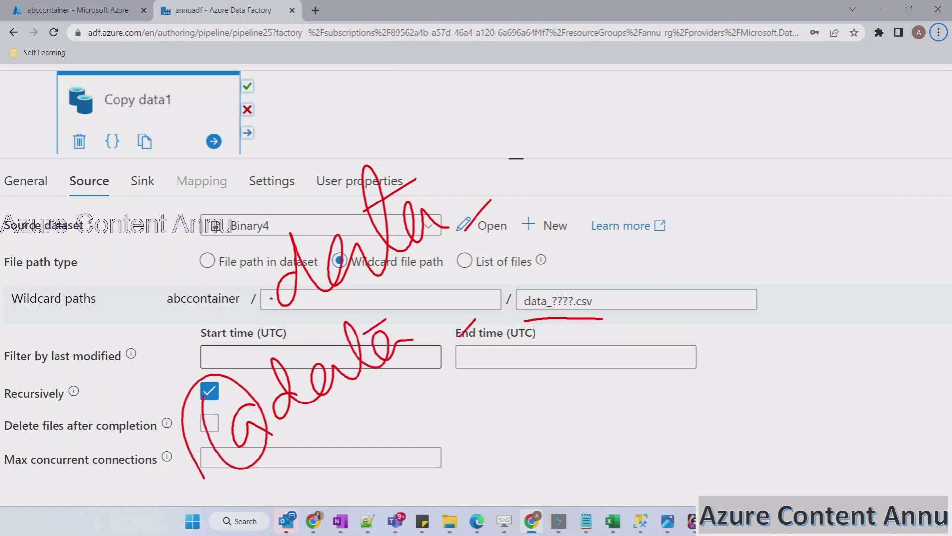
pyautogui.moveTo(270, 339); pyautogui.dragTo(488, 224)
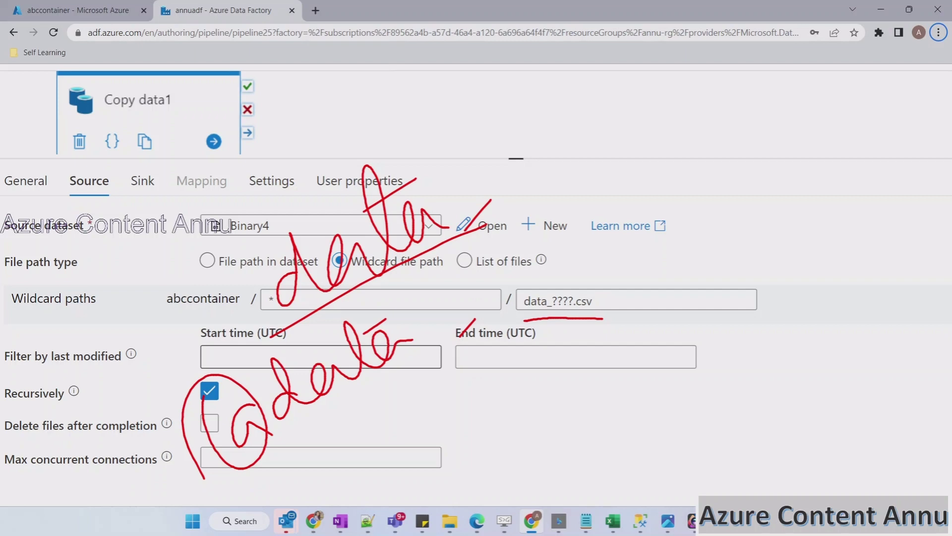
pyautogui.moveTo(599, 261)
pyautogui.mouseDown()
pyautogui.moveTo(558, 293)
pyautogui.moveTo(573, 295)
pyautogui.mouseUp()
pyautogui.moveTo(499, 154)
pyautogui.mouseDown()
pyautogui.moveTo(514, 187)
pyautogui.moveTo(565, 169)
pyautogui.mouseUp()
pyautogui.moveTo(554, 125)
pyautogui.mouseDown()
pyautogui.moveTo(595, 143)
pyautogui.moveTo(585, 173)
pyautogui.mouseUp()
pyautogui.click(617, 133)
pyautogui.moveTo(655, 86); pyautogui.dragTo(690, 105)
pyautogui.moveTo(678, 92)
pyautogui.mouseDown()
pyautogui.moveTo(702, 64)
pyautogui.moveTo(684, 119)
pyautogui.mouseUp()
pyautogui.moveTo(712, 65)
pyautogui.mouseDown()
pyautogui.moveTo(734, 92)
pyautogui.moveTo(739, 47)
pyautogui.mouseUp()
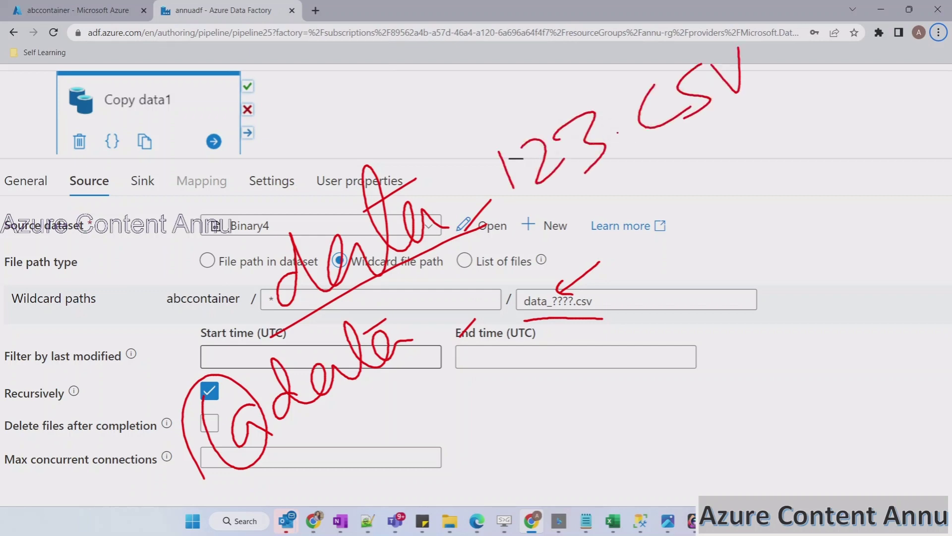
pyautogui.moveTo(538, 254); pyautogui.dragTo(499, 286)
pyautogui.moveTo(558, 211); pyautogui.dragTo(576, 255)
pyautogui.moveTo(580, 208); pyautogui.dragTo(632, 218)
pyautogui.click(645, 201)
pyautogui.moveTo(672, 169); pyautogui.dragTo(657, 206)
pyautogui.moveTo(710, 154)
pyautogui.mouseDown()
pyautogui.moveTo(704, 193)
pyautogui.moveTo(753, 161)
pyautogui.mouseUp()
pyautogui.moveTo(753, 161); pyautogui.dragTo(749, 113)
pyautogui.moveTo(592, 346); pyautogui.dragTo(537, 389)
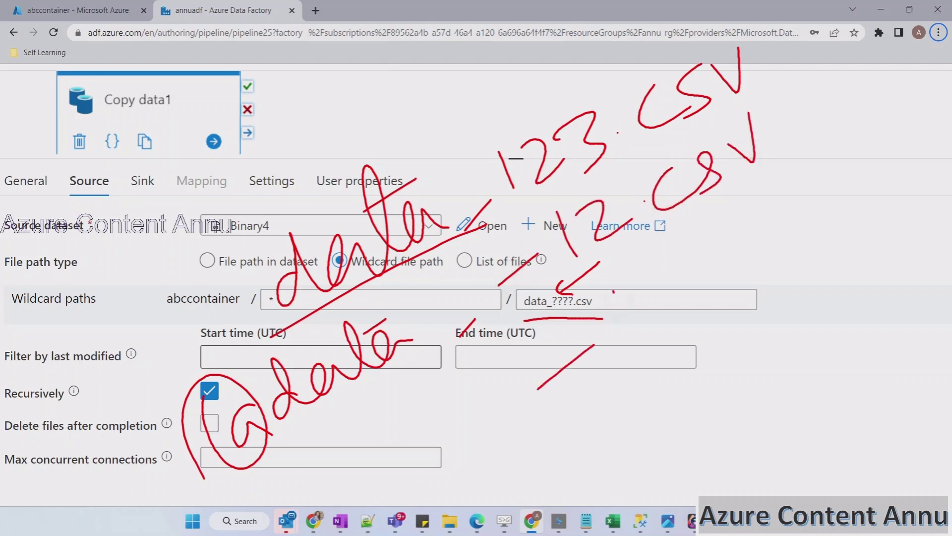
pyautogui.moveTo(613, 292); pyautogui.dragTo(629, 332)
pyautogui.moveTo(625, 300); pyautogui.dragTo(690, 297)
pyautogui.moveTo(669, 255); pyautogui.dragTo(697, 300)
pyautogui.moveTo(718, 219); pyautogui.dragTo(739, 246)
pyautogui.moveTo(746, 238); pyautogui.dragTo(755, 273)
pyautogui.click(755, 244)
pyautogui.moveTo(796, 205); pyautogui.dragTo(794, 238)
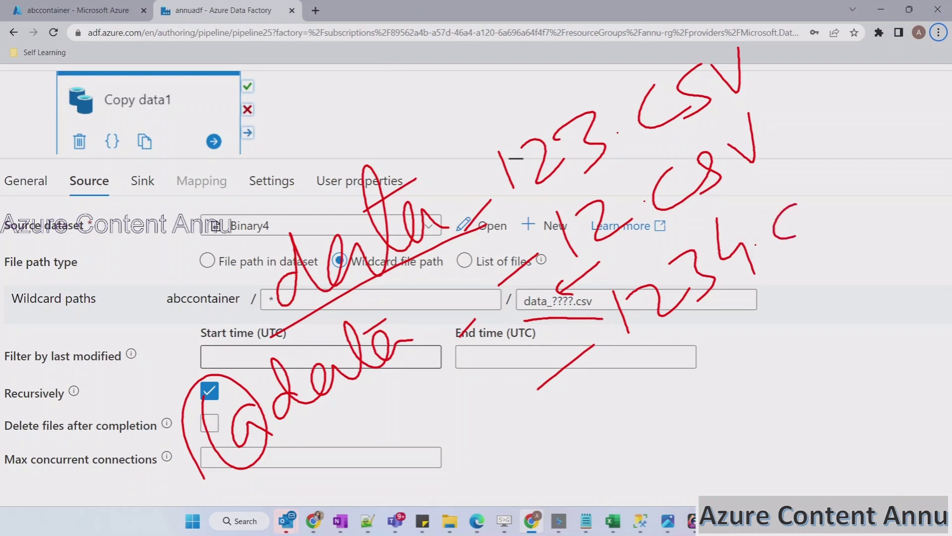
pyautogui.moveTo(818, 191); pyautogui.dragTo(803, 226)
pyautogui.moveTo(823, 179)
pyautogui.mouseDown()
pyautogui.moveTo(838, 198)
pyautogui.moveTo(850, 156)
pyautogui.mouseUp()
pyautogui.moveTo(488, 105)
pyautogui.mouseDown()
pyautogui.moveTo(461, 136)
pyautogui.moveTo(505, 124)
pyautogui.moveTo(543, 88)
pyautogui.mouseUp()
pyautogui.moveTo(558, 61); pyautogui.dragTo(575, 90)
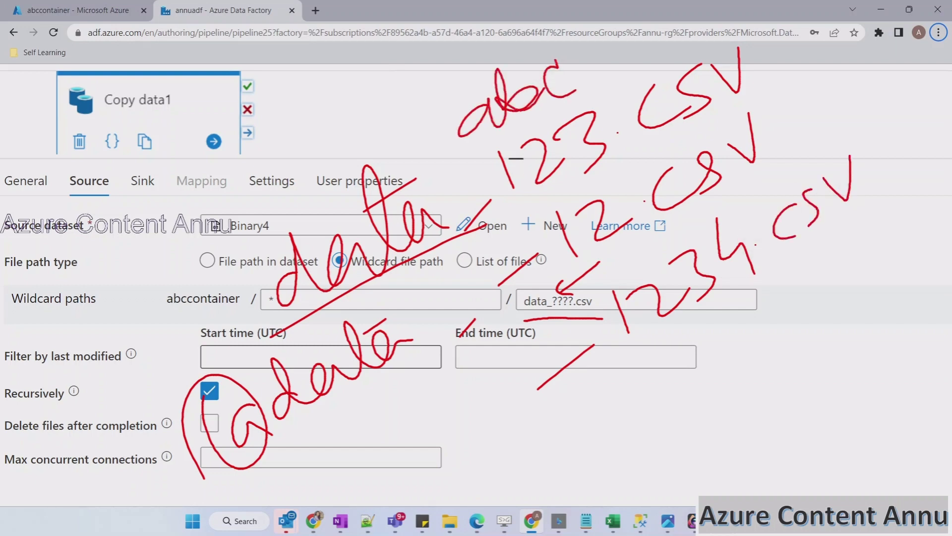
pyautogui.click(613, 69)
pyautogui.moveTo(660, 37); pyautogui.dragTo(655, 69)
pyautogui.moveTo(690, 33); pyautogui.dragTo(672, 74)
pyautogui.moveTo(695, 31)
pyautogui.mouseDown()
pyautogui.moveTo(711, 35)
pyautogui.moveTo(718, 53)
pyautogui.mouseUp()
pyautogui.moveTo(606, 183)
pyautogui.mouseDown()
pyautogui.moveTo(626, 168)
pyautogui.moveTo(648, 171)
pyautogui.mouseUp()
pyautogui.moveTo(645, 147)
pyautogui.mouseDown()
pyautogui.moveTo(646, 173)
pyautogui.moveTo(666, 160)
pyautogui.mouseUp()
pyautogui.moveTo(668, 364)
pyautogui.mouseDown()
pyautogui.moveTo(667, 383)
pyautogui.moveTo(692, 381)
pyautogui.moveTo(739, 330)
pyautogui.moveTo(776, 320)
pyautogui.moveTo(796, 339)
pyautogui.mouseUp()
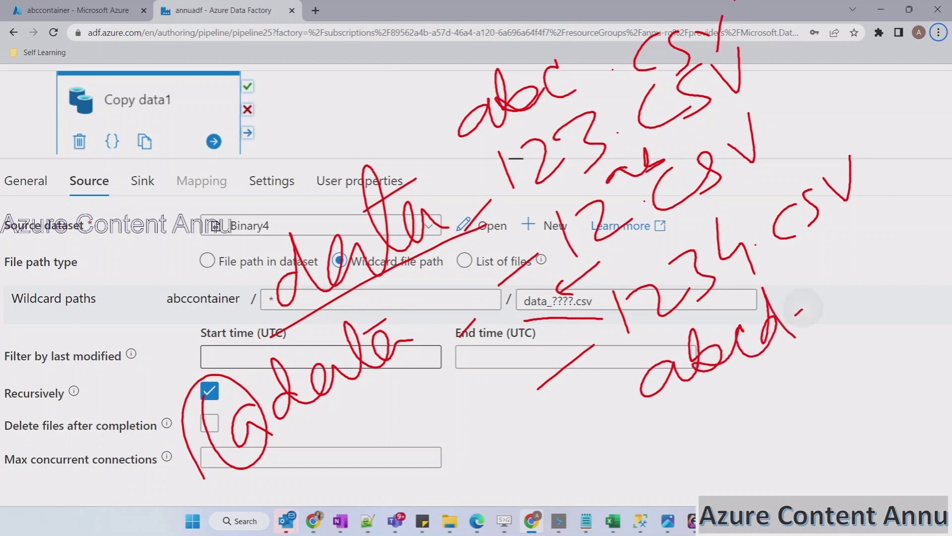
pyautogui.moveTo(799, 312); pyautogui.dragTo(819, 319)
pyautogui.moveTo(672, 444); pyautogui.dragTo(815, 347)
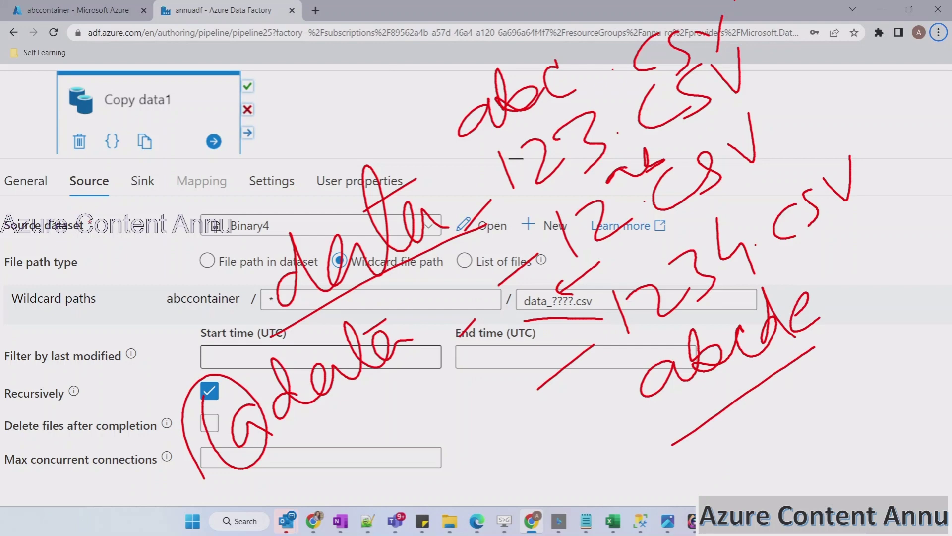
pyautogui.moveTo(549, 319); pyautogui.dragTo(590, 318)
pyautogui.press('Escape')
# Select data_.csv, data_1234.csv and data_4567.csv in FolderA of abccontainer
pyautogui.click(69, 8)
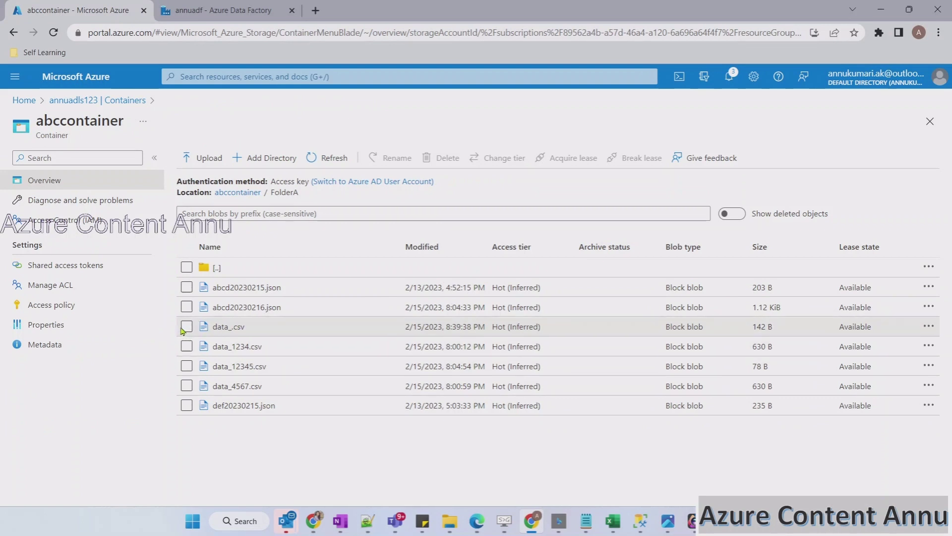
pyautogui.click(187, 327)
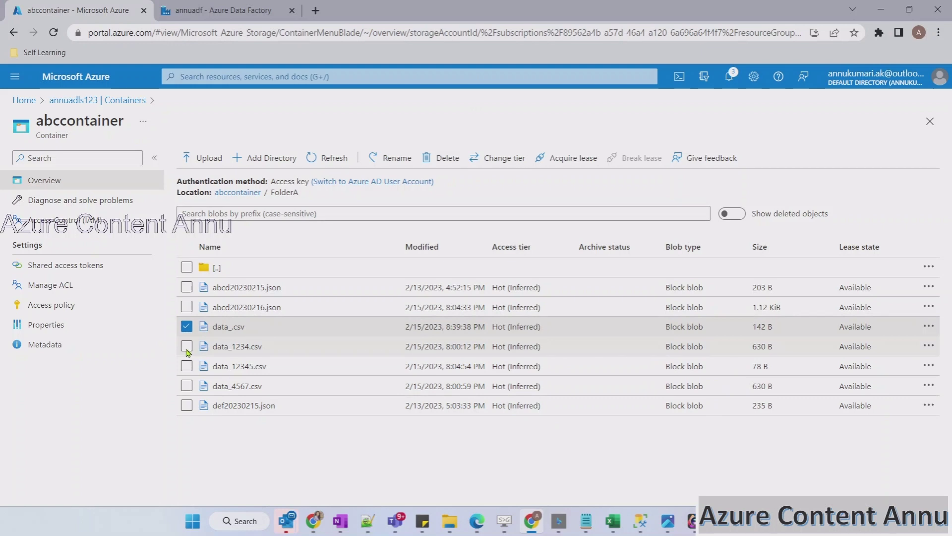
pyautogui.click(186, 348)
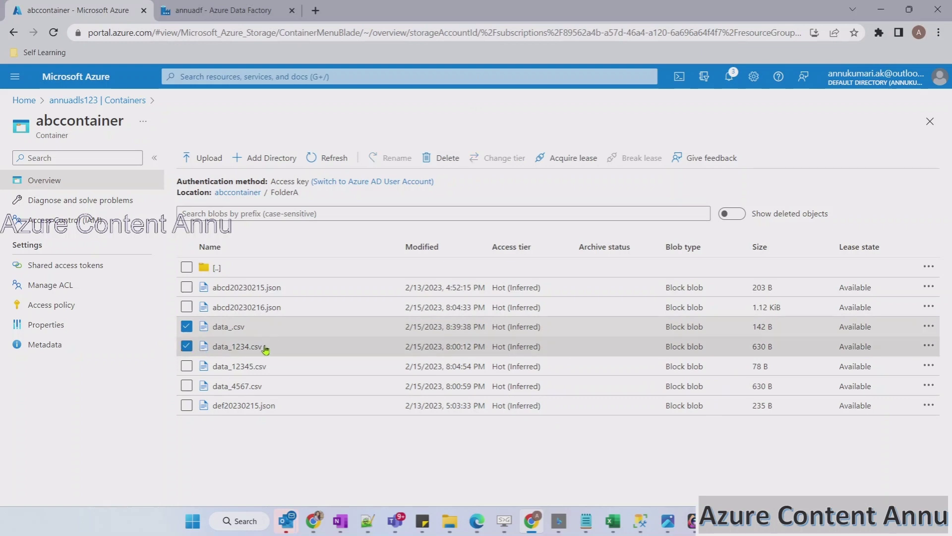
pyautogui.click(186, 386)
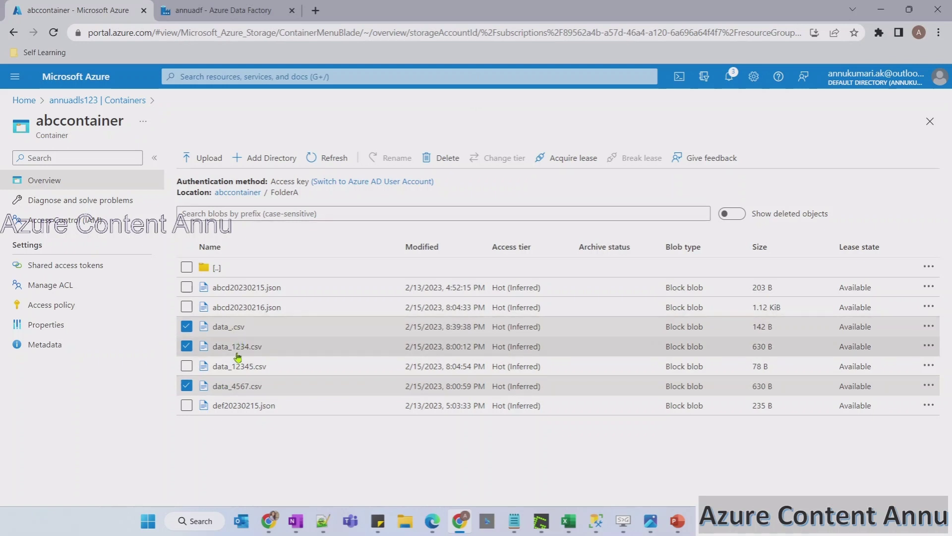
# Compare the source's wildcard file name pattern in pipeline25 with the file names listed in FolderA
pyautogui.click(242, 12)
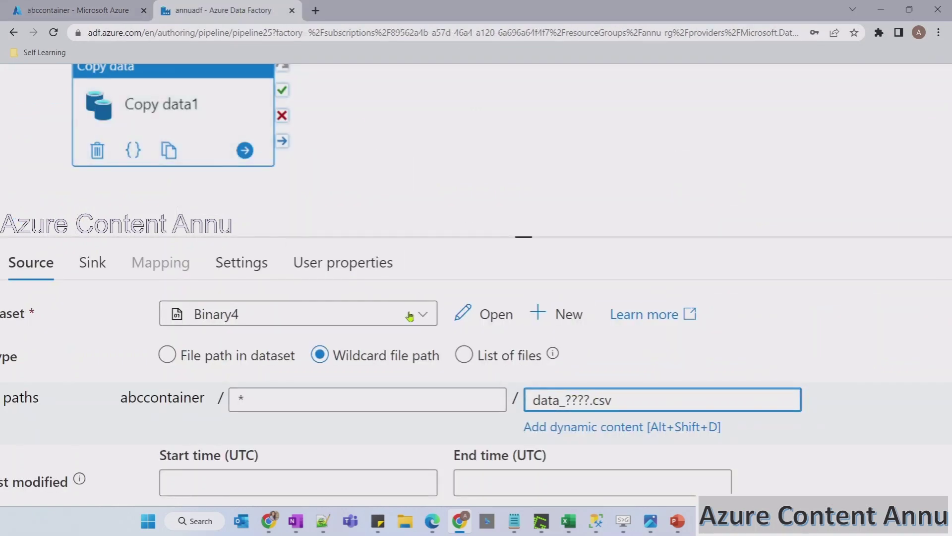
pyautogui.click(87, 10)
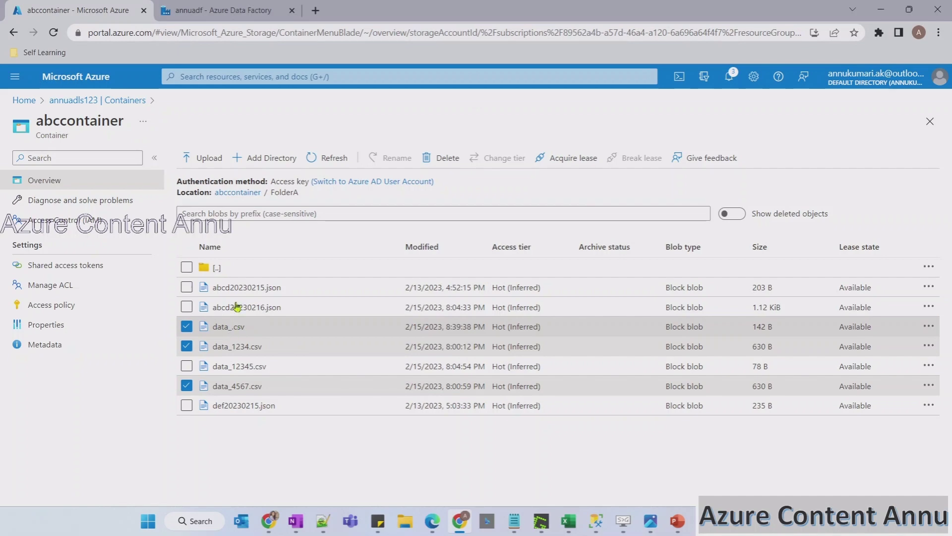
pyautogui.click(211, 11)
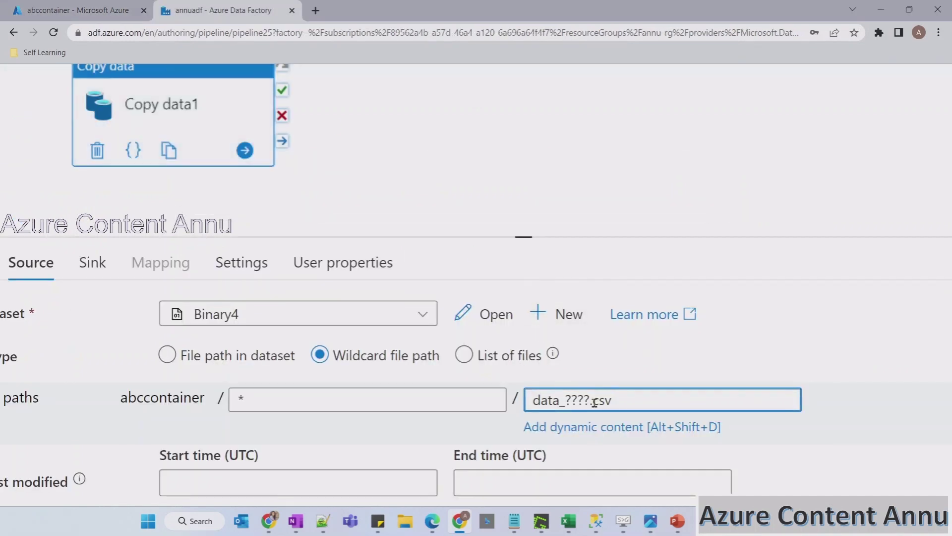
pyautogui.click(79, 10)
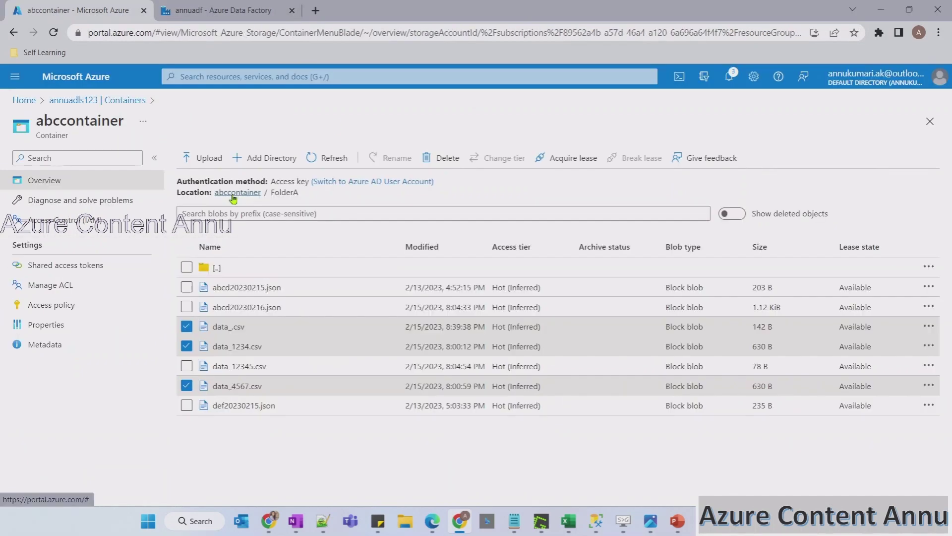
pyautogui.click(212, 10)
# Deselect the Copy data1 activity and start a debug run of pipeline25
pyautogui.scroll(-5, 325, 160)
pyautogui.click(397, 179)
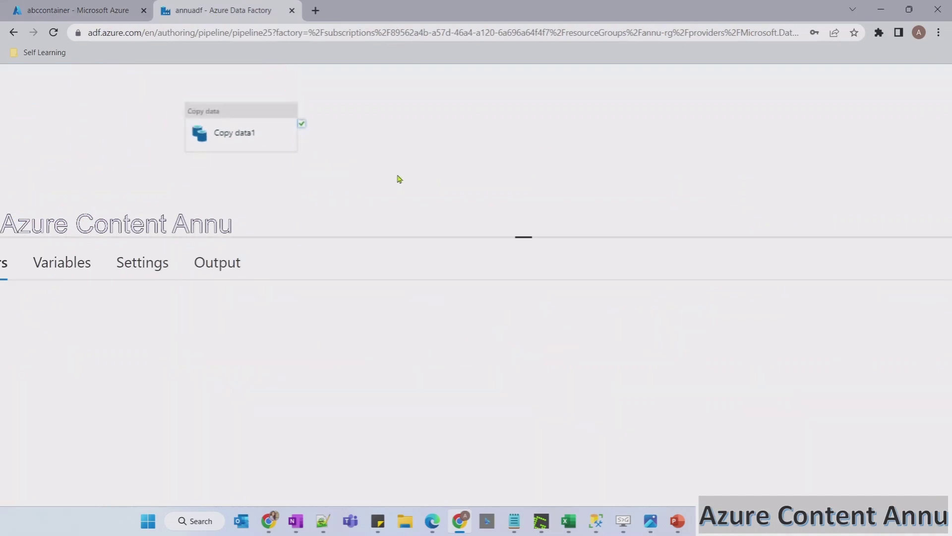
pyautogui.scroll(2, 397, 178)
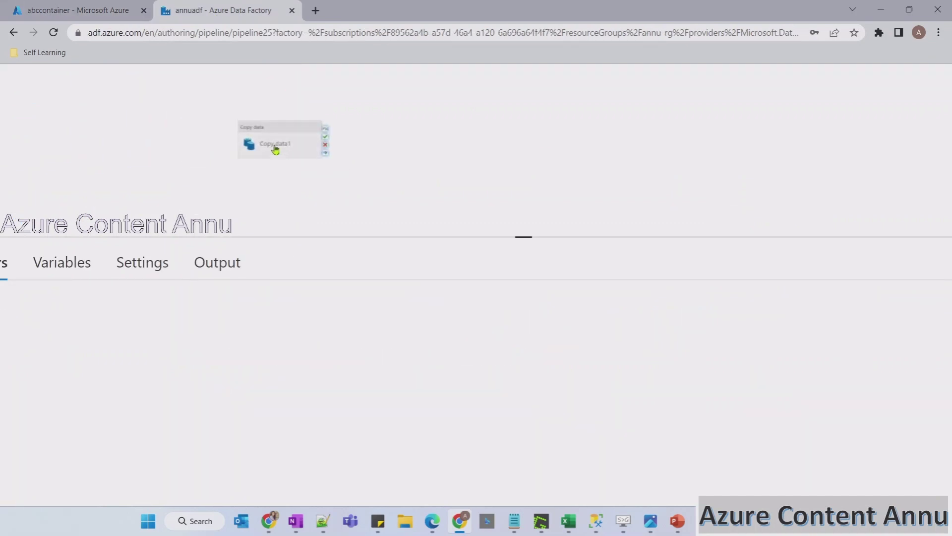
pyautogui.scroll(3, 277, 148)
pyautogui.hotkey('ctrl', '-')
pyautogui.hotkey('ctrl', '-')
pyautogui.hotkey('ctrl', '-')
pyautogui.hotkey('ctrl', '-')
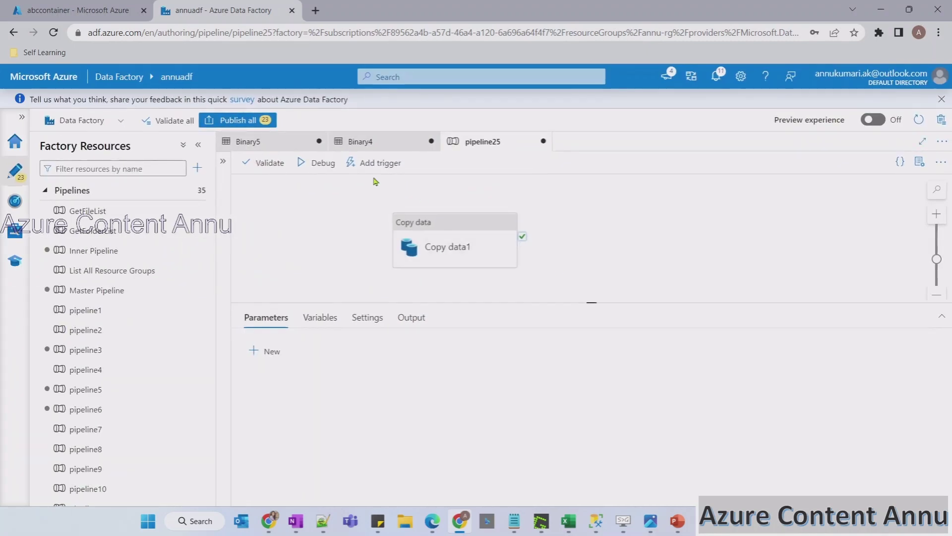
pyautogui.click(318, 163)
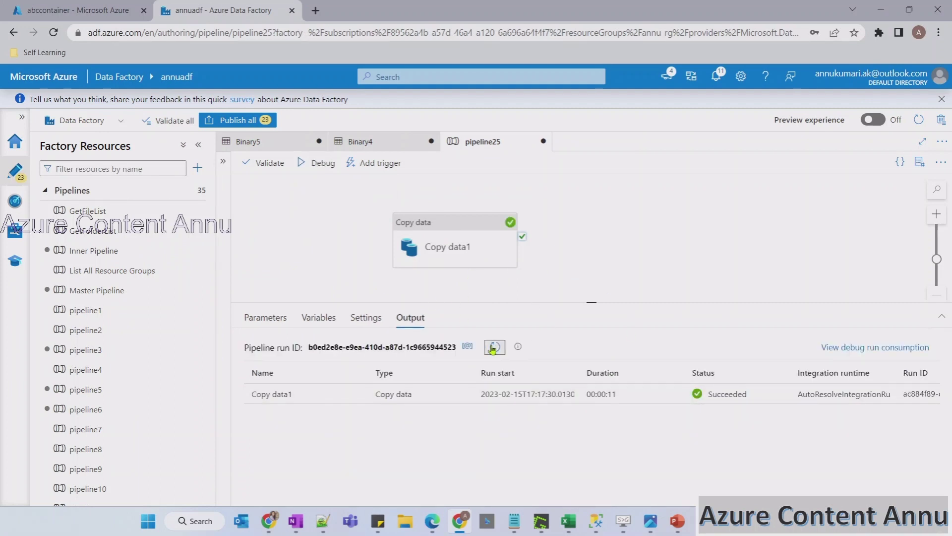
# Open FolderA of abcoutputcontainer in a duplicate of the abccontainer browser tab and compare its files with those in the source FolderA
pyautogui.click(88, 9)
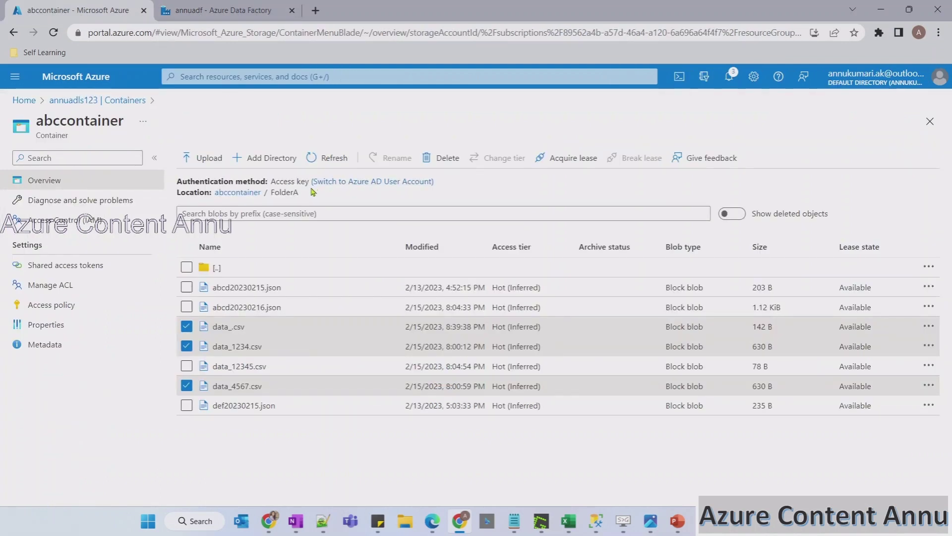
pyautogui.rightClick(90, 5)
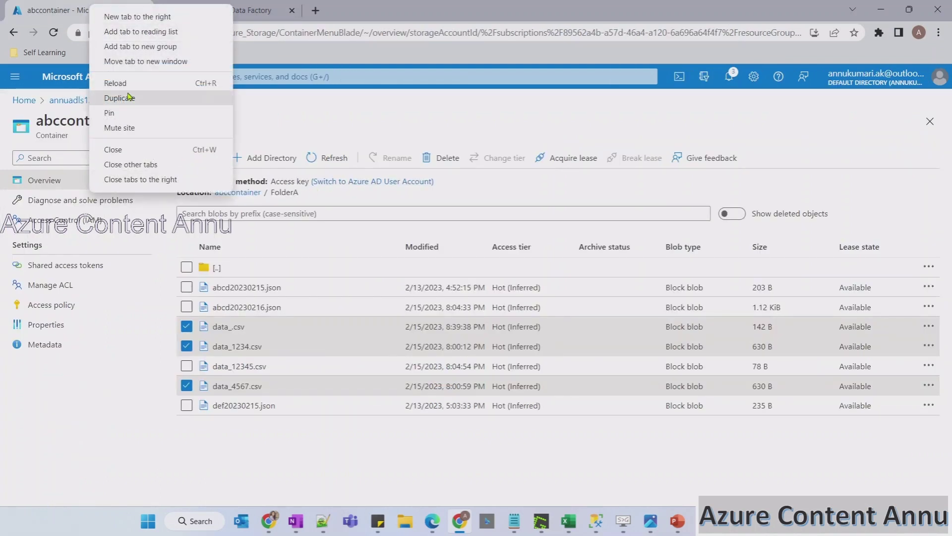
pyautogui.click(129, 97)
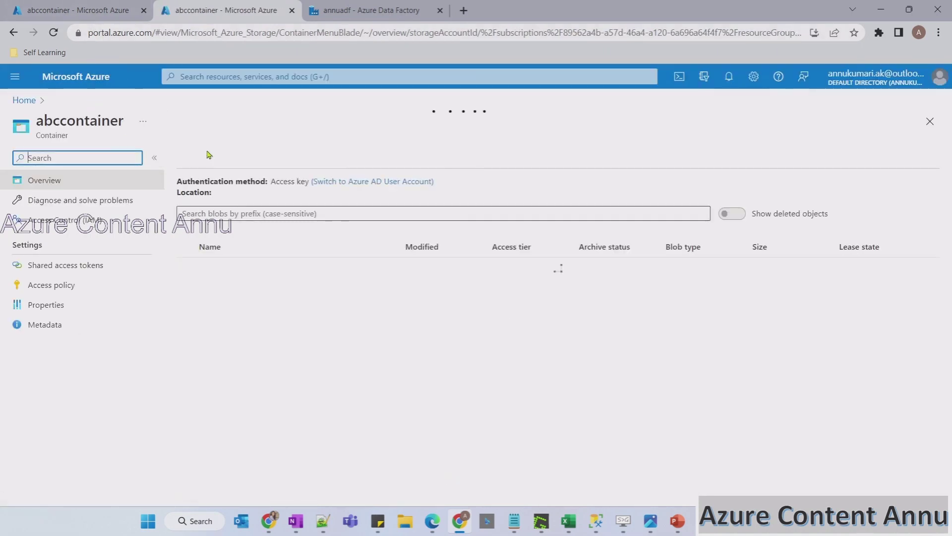
pyautogui.click(30, 102)
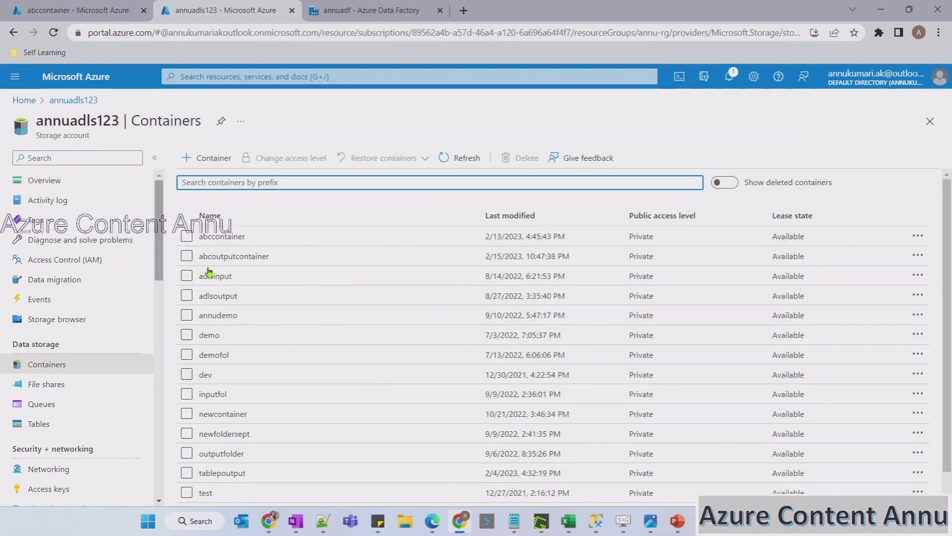
pyautogui.click(274, 256)
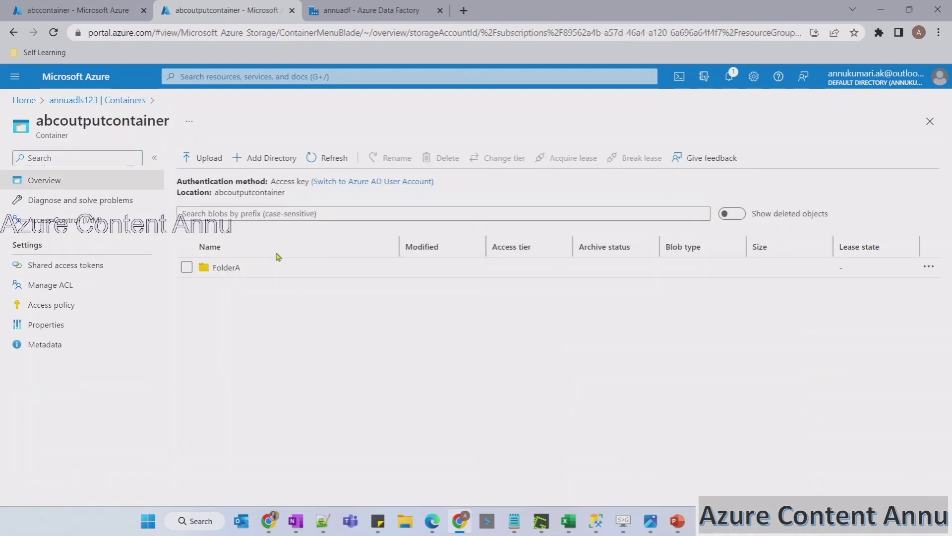
pyautogui.click(245, 269)
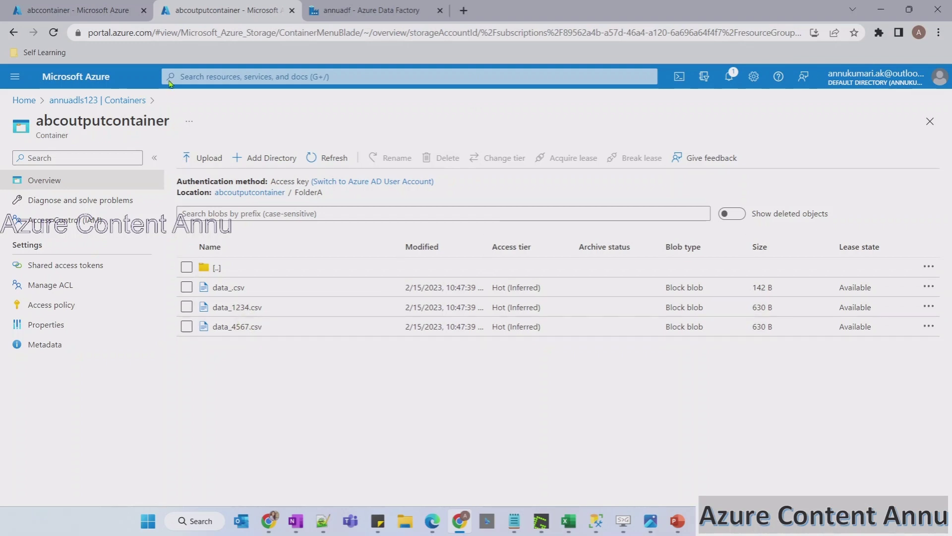
pyautogui.click(95, 9)
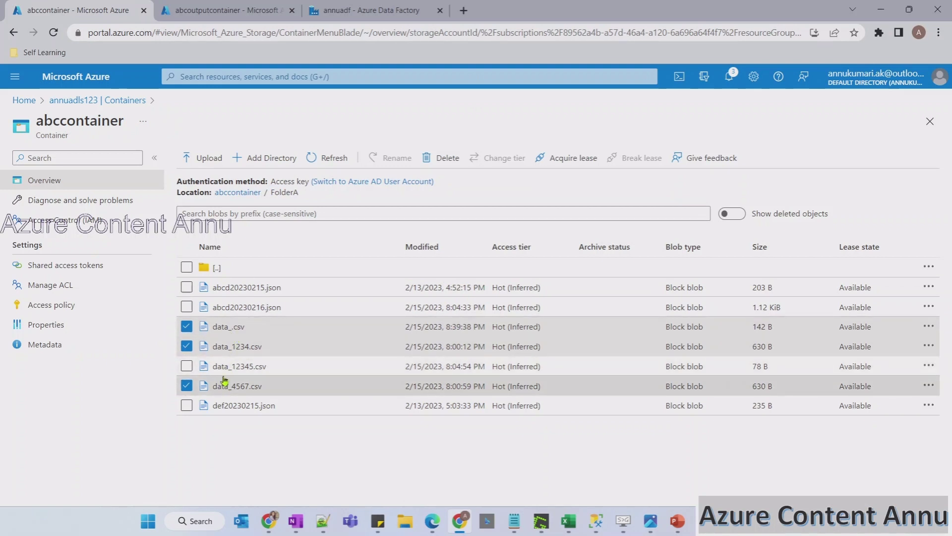
pyautogui.hotkey('ctrl', 'Tab')
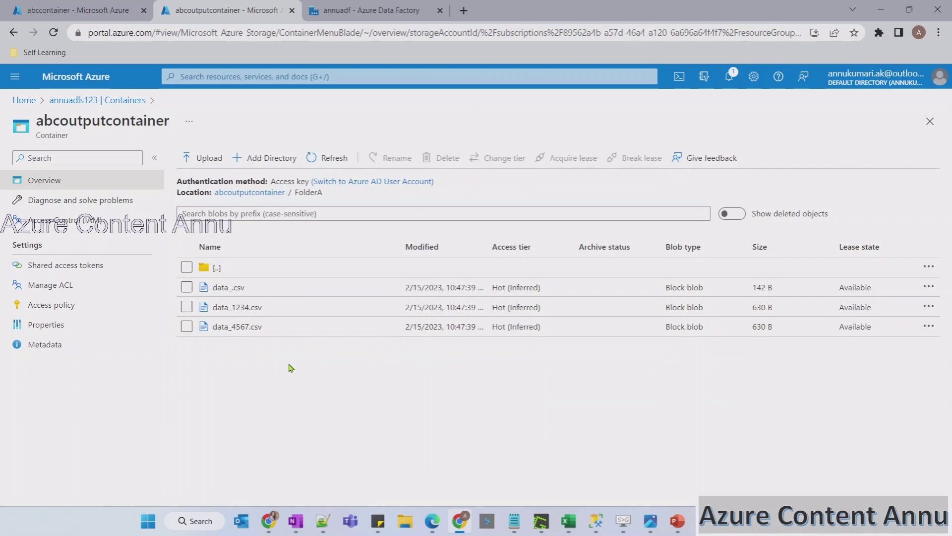
# Capture a screen region of the abcoutputcontainer FolderA list covering the names data_.csv, data_1234.csv and data_4567.csv
pyautogui.press('Print')
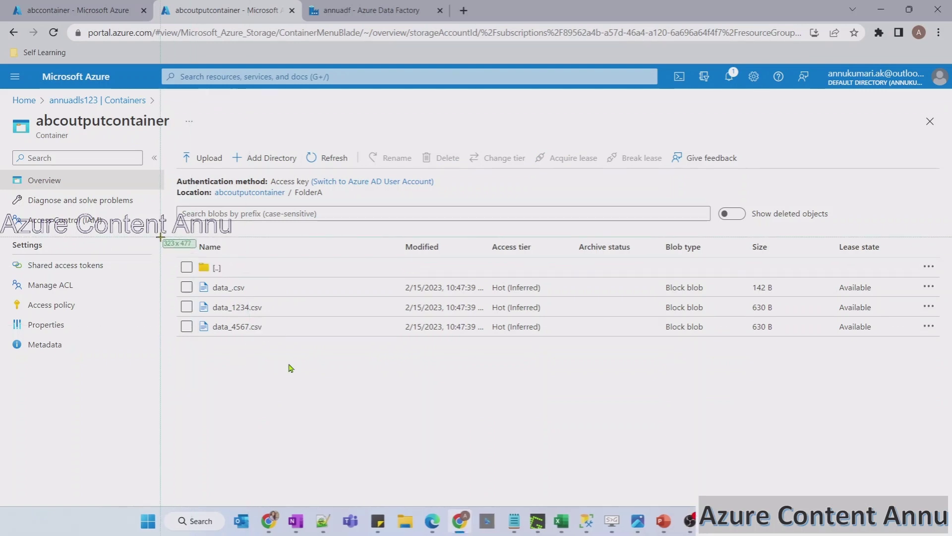
pyautogui.moveTo(160, 237); pyautogui.dragTo(476, 345)
pyautogui.moveTo(394, 346); pyautogui.dragTo(394, 346)
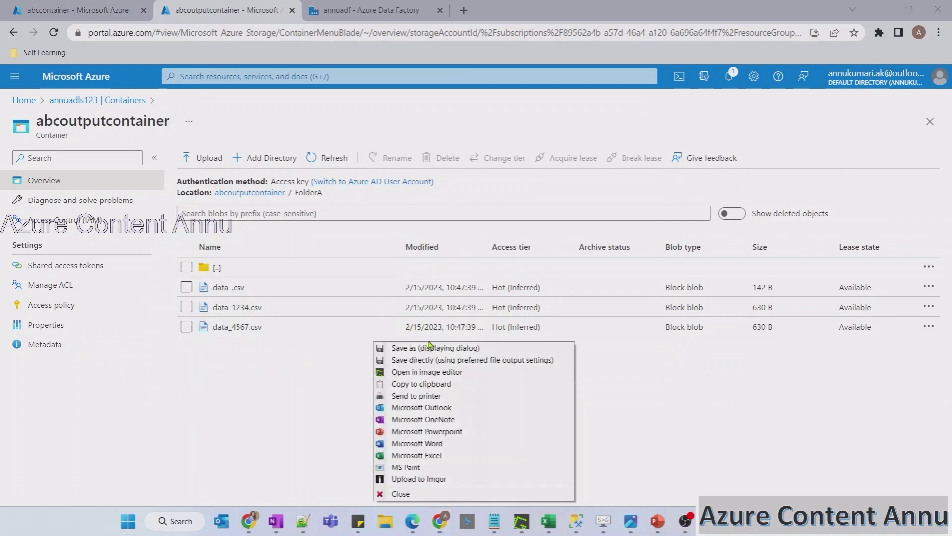
pyautogui.moveTo(442, 377)
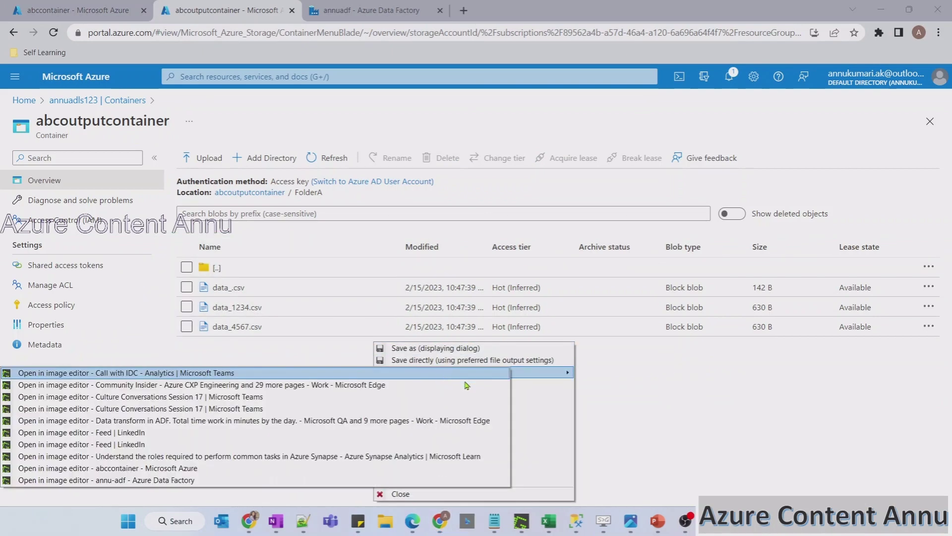
pyautogui.click(516, 385)
# Switch to PowerPoint, paste the captured file list beside the source list on the data_????.csv slide, and dismiss the design suggestions
pyautogui.click(678, 528)
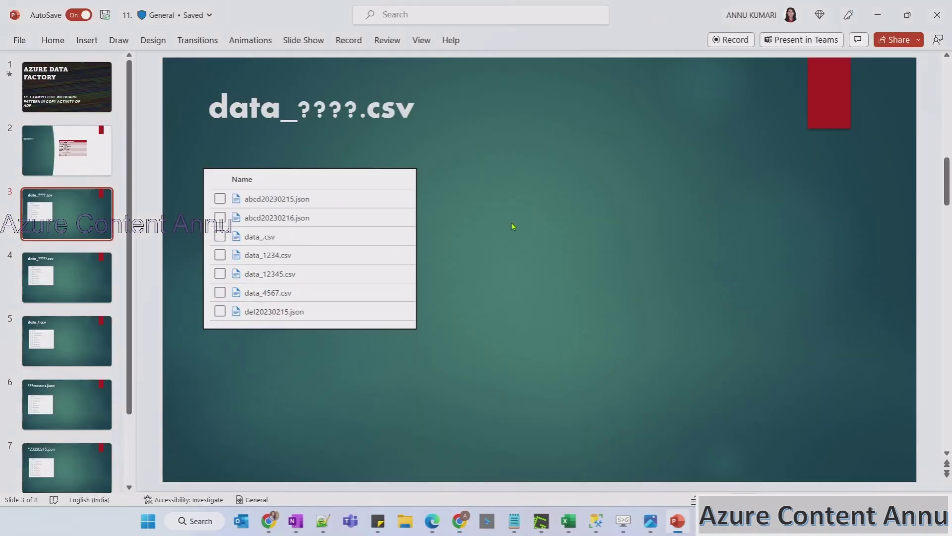
pyautogui.hotkey('ctrl', 'v')
pyautogui.moveTo(486, 234); pyautogui.dragTo(548, 221)
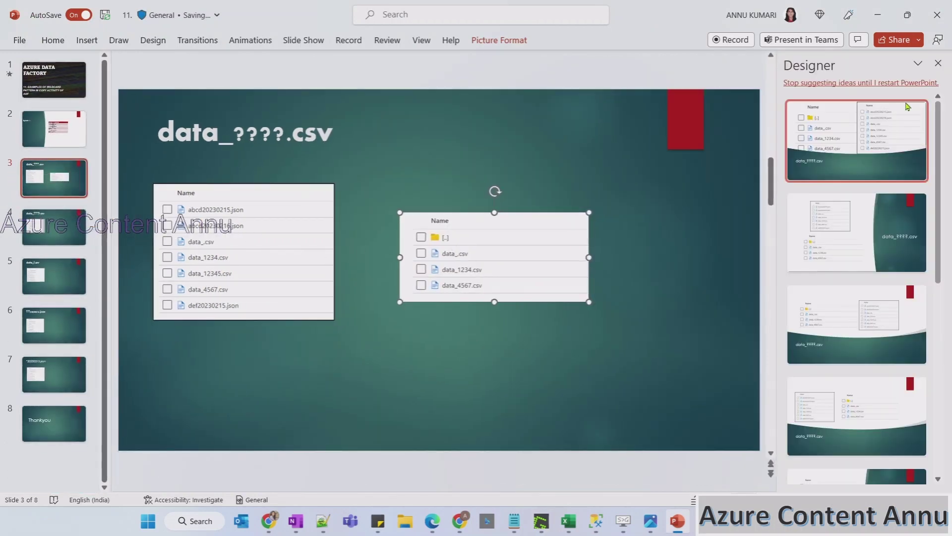
pyautogui.click(938, 63)
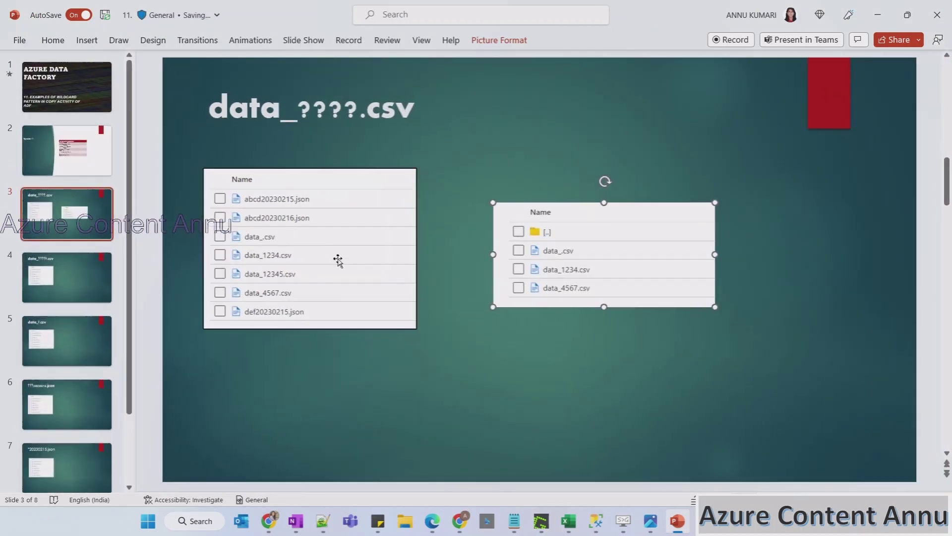
# Show slide 4 and highlight the asterisk in its data_????*.csv title
pyautogui.click(67, 276)
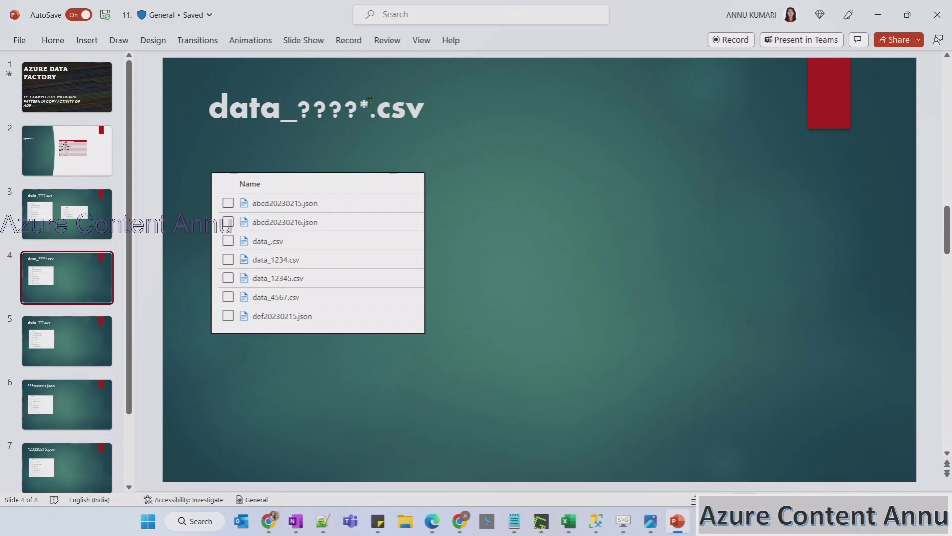
pyautogui.doubleClick(366, 103)
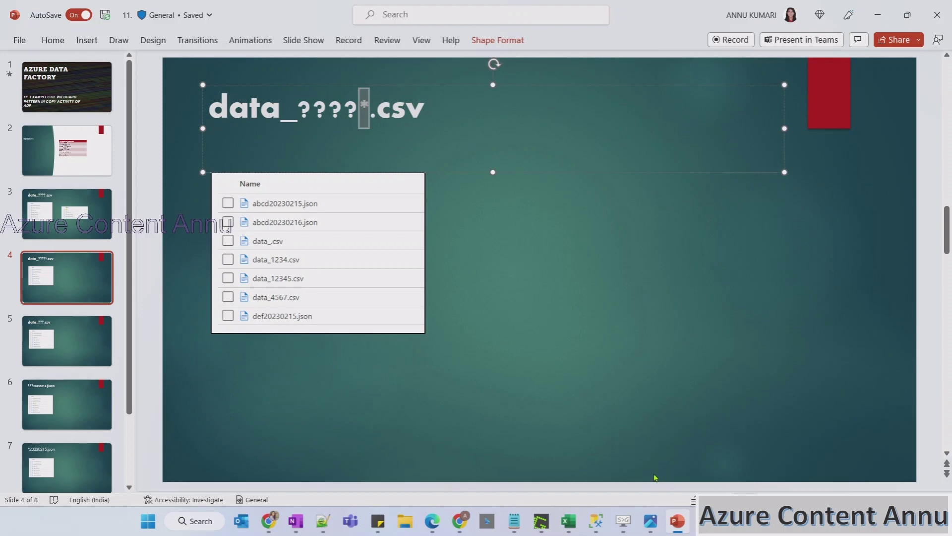
# Return to the browser and delete data_.csv, data_1234.csv and data_4567.csv from FolderA of abcoutputcontainer
pyautogui.hotkey('alt', 'Tab')
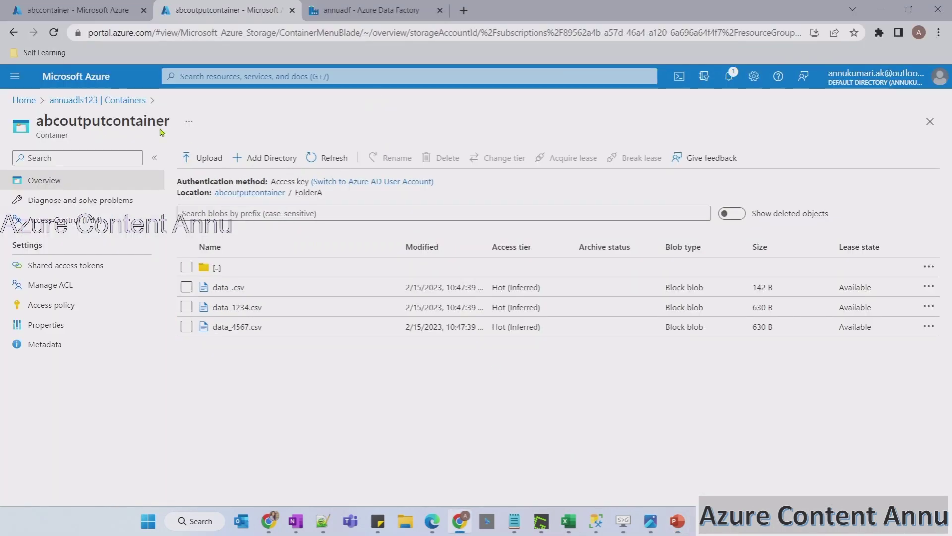
pyautogui.click(187, 286)
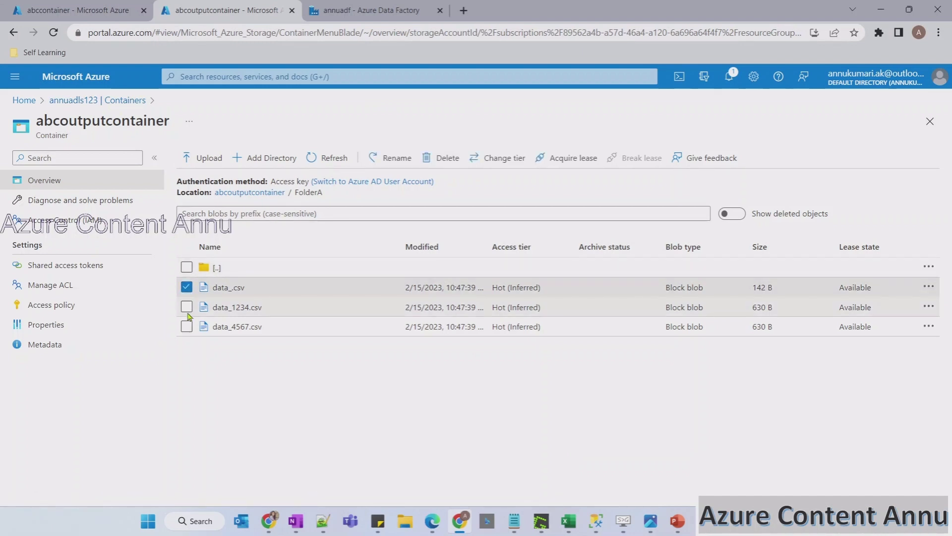
pyautogui.click(187, 307)
pyautogui.click(187, 327)
pyautogui.click(443, 158)
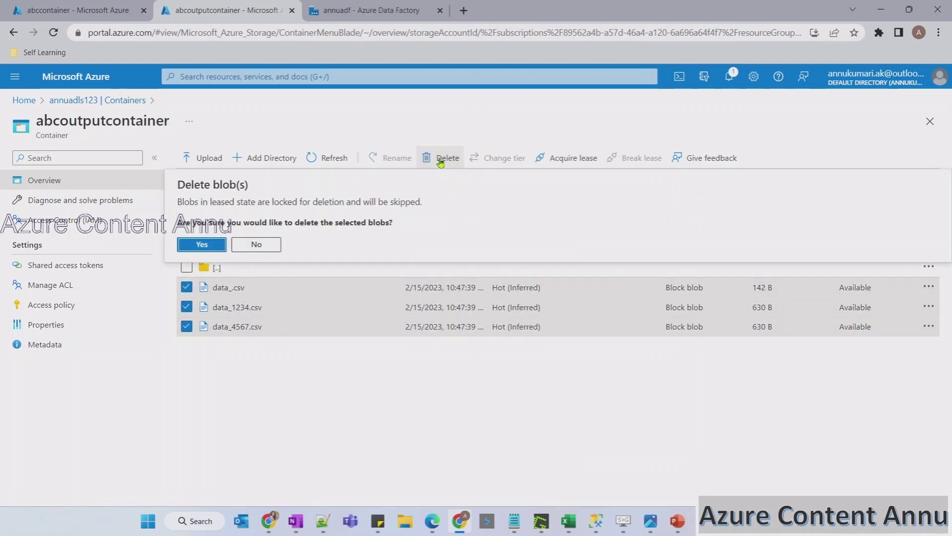
pyautogui.click(205, 244)
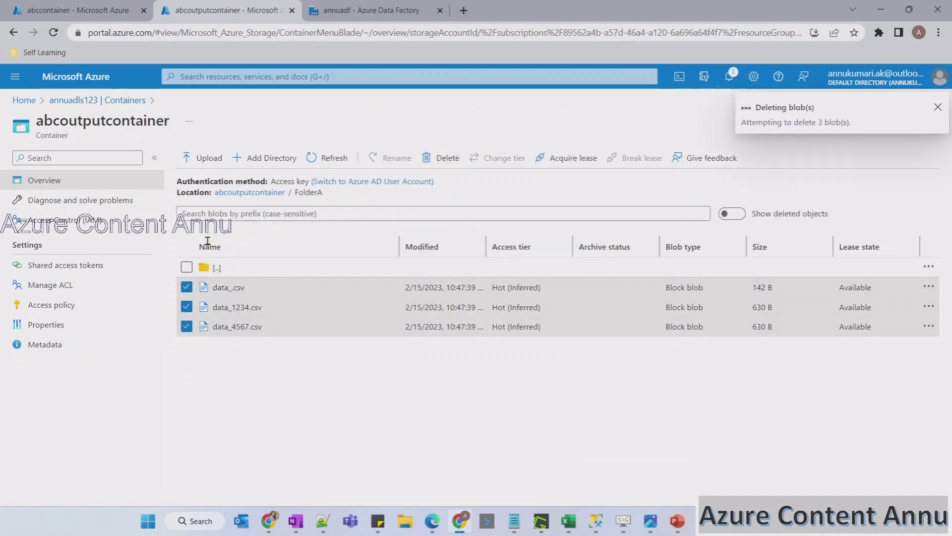
# Set the wildcard file name in Copy data1's source to data_????*.csv and check FolderA of abcoutputcontainer for remaining files
pyautogui.click(347, 9)
pyautogui.click(420, 254)
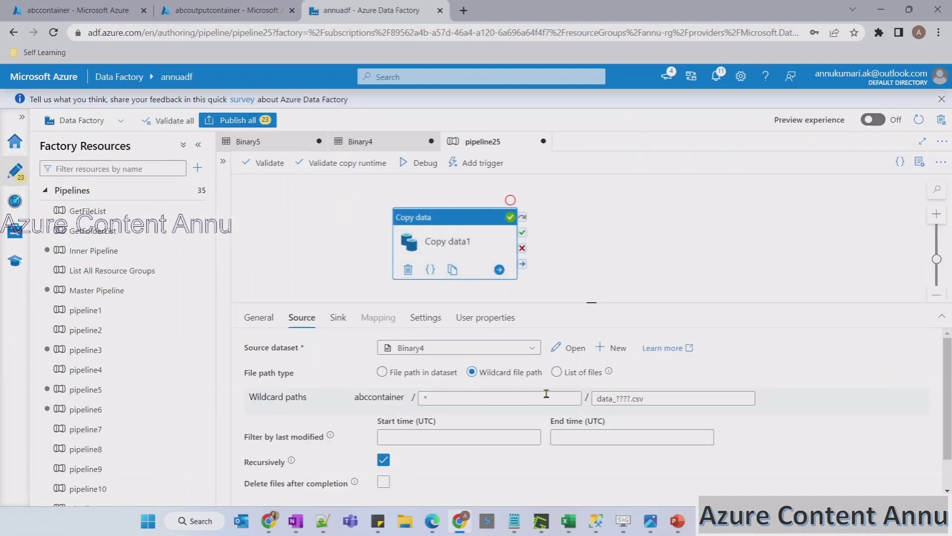
pyautogui.click(628, 400)
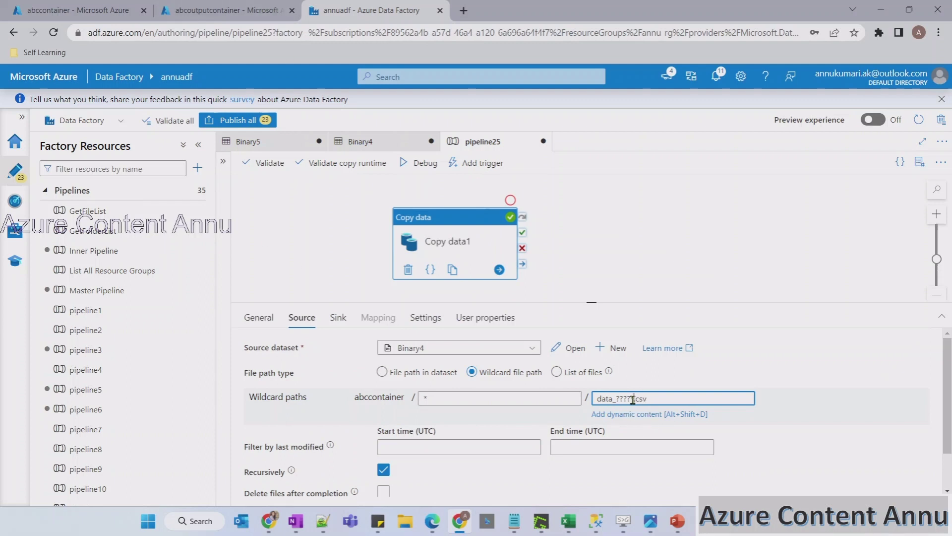
pyautogui.click(224, 11)
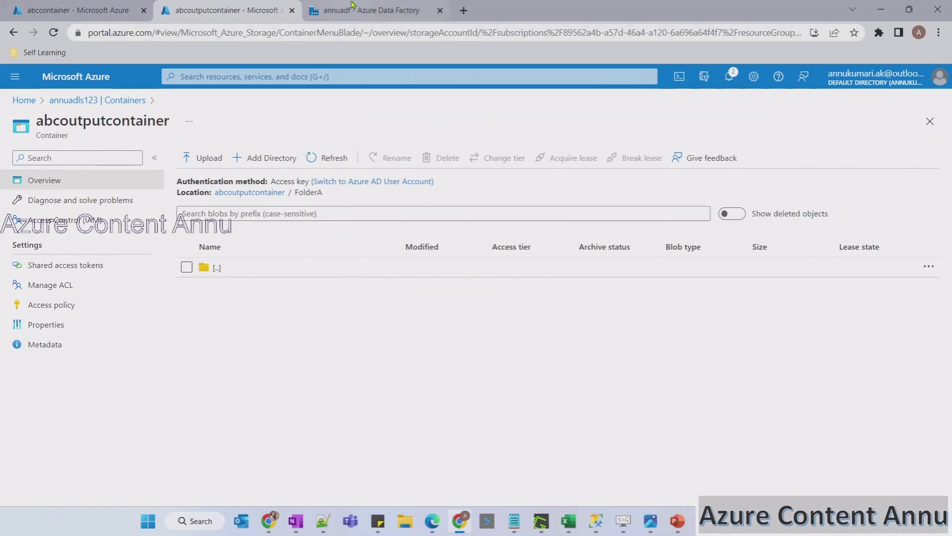
pyautogui.click(376, 7)
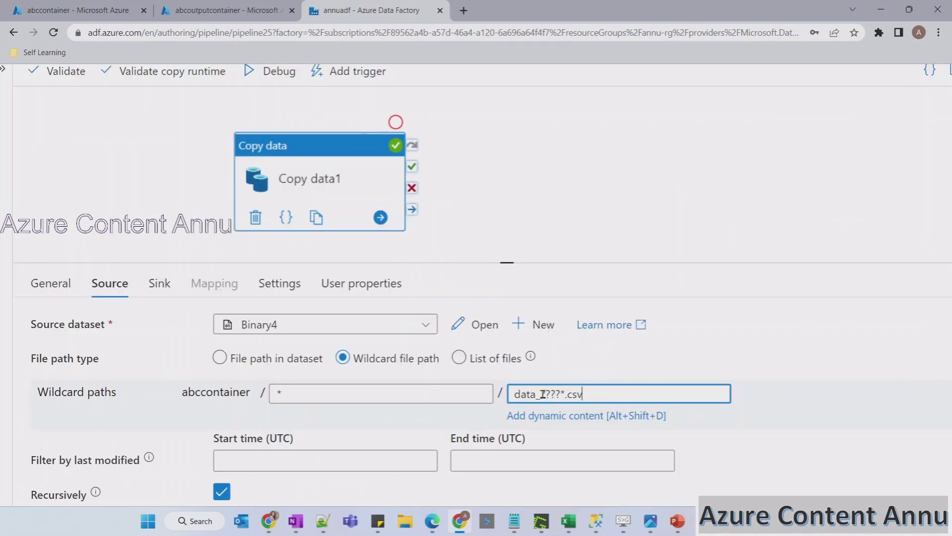
# Examine the parts of the data_????*.csv wildcard file name, highlighting the data_ prefix and the four question marks before the asterisk
pyautogui.moveTo(559, 394); pyautogui.dragTo(519, 395)
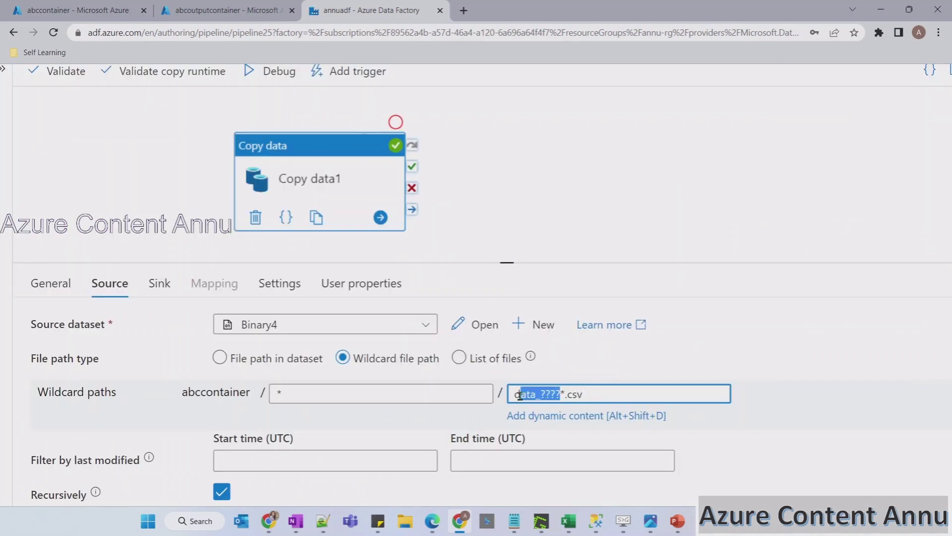
pyautogui.hotkey('shift', 'Left')
pyautogui.click(561, 402)
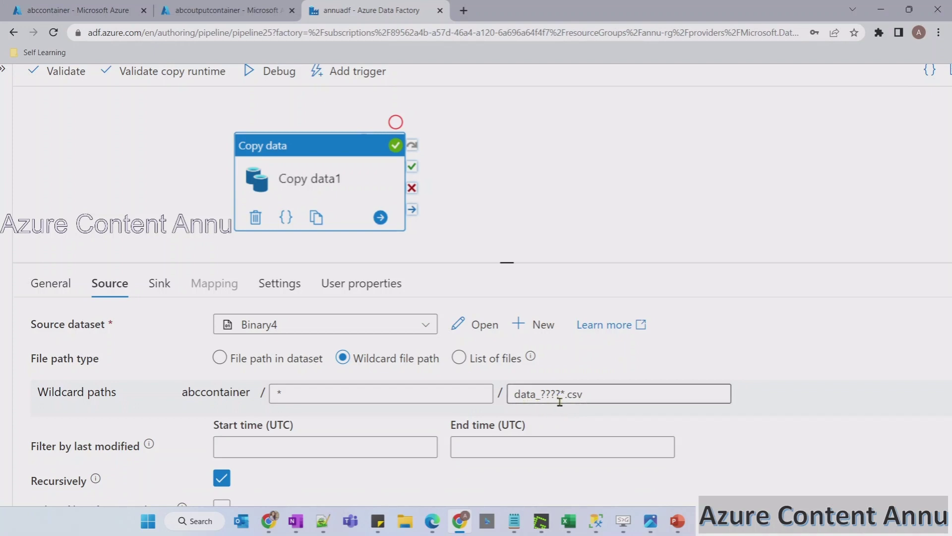
pyautogui.click(596, 392)
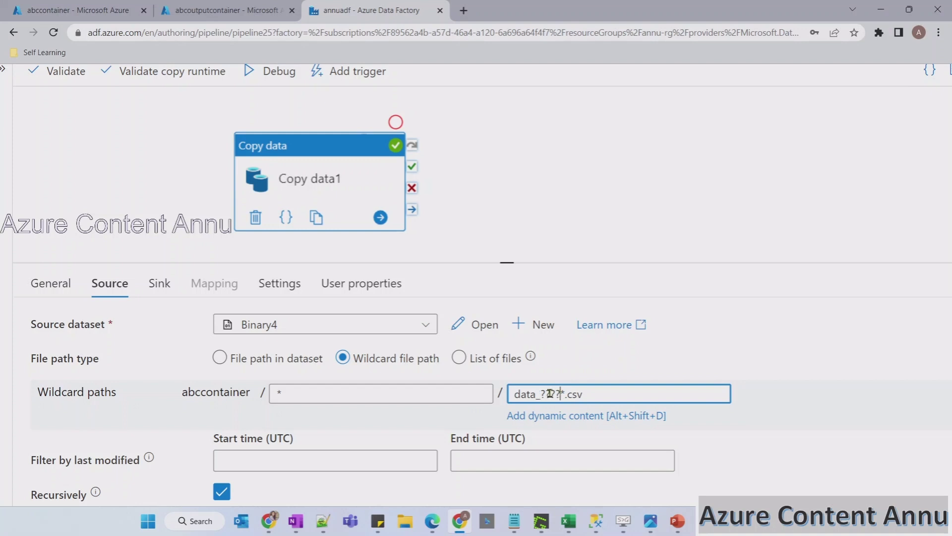
pyautogui.moveTo(540, 394); pyautogui.dragTo(561, 394)
pyautogui.press('BackSpace')
pyautogui.write('????')
pyautogui.scroll(-2, 511, 260)
pyautogui.scroll(-2, 511, 260)
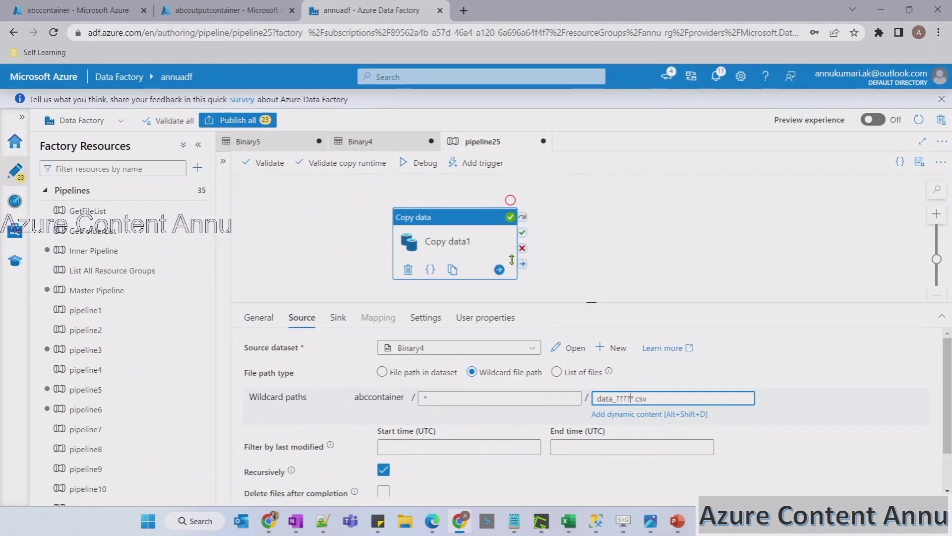
# Recheck FolderA of abcoutputcontainer and add data_12345.csv to the selected files in FolderA of abccontainer
pyautogui.click(218, 10)
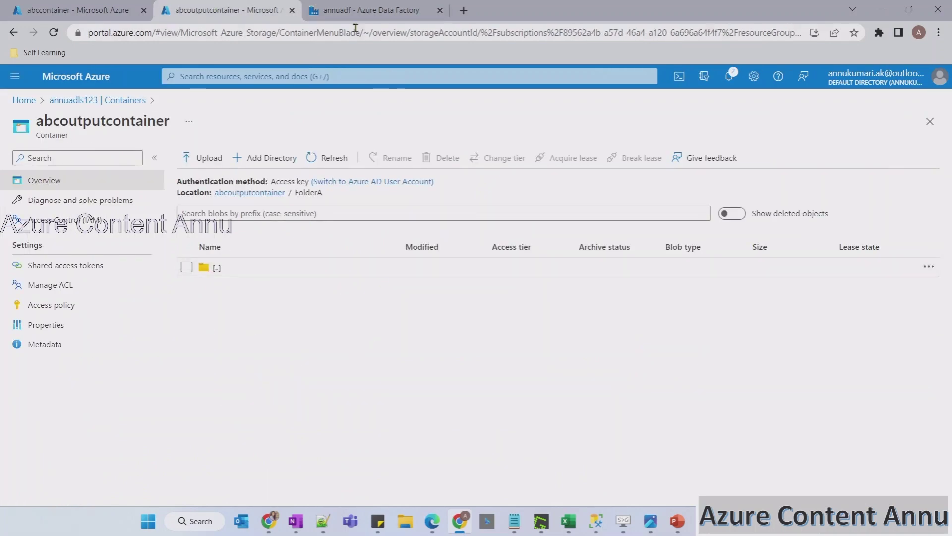
pyautogui.click(357, 11)
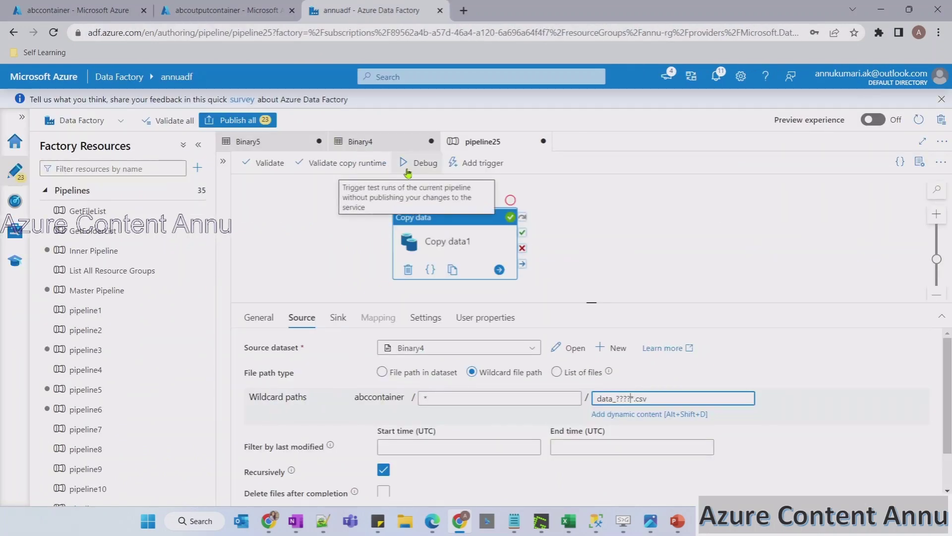
pyautogui.click(87, 6)
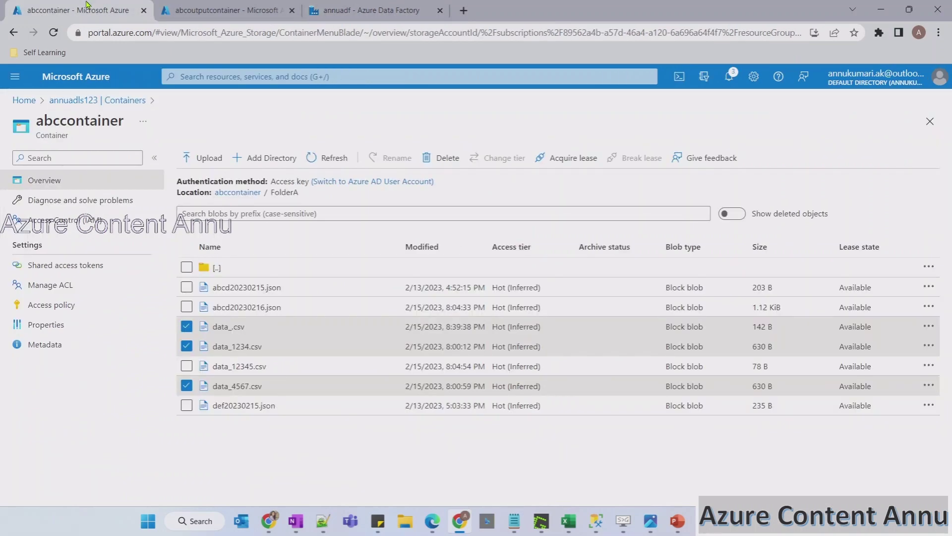
pyautogui.click(187, 366)
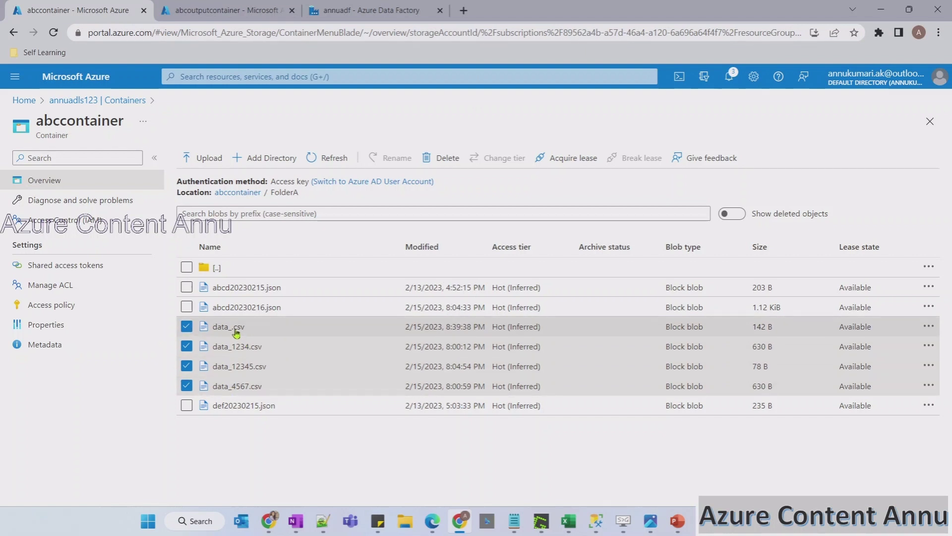
# Start a debug run of pipeline25 with the data_????*.csv pattern and refresh the run's output
pyautogui.click(352, 15)
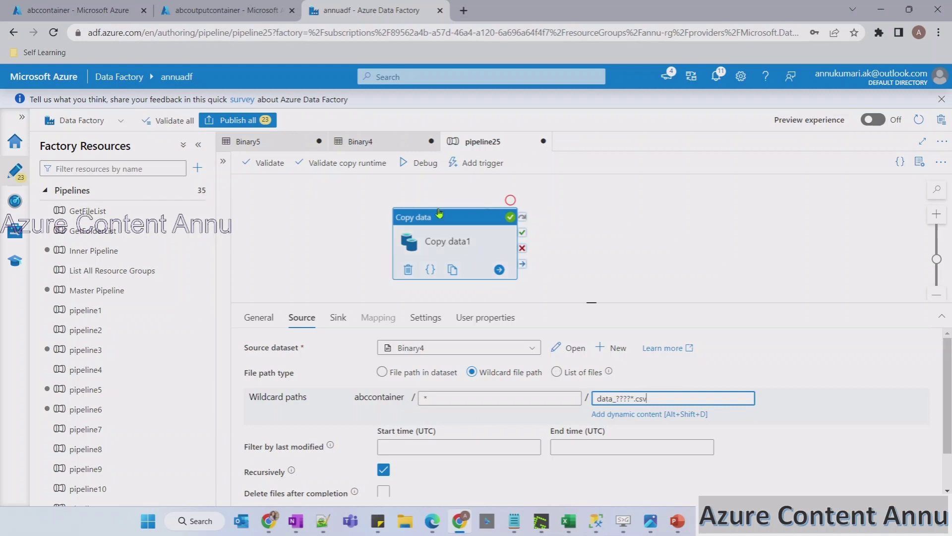
pyautogui.click(421, 167)
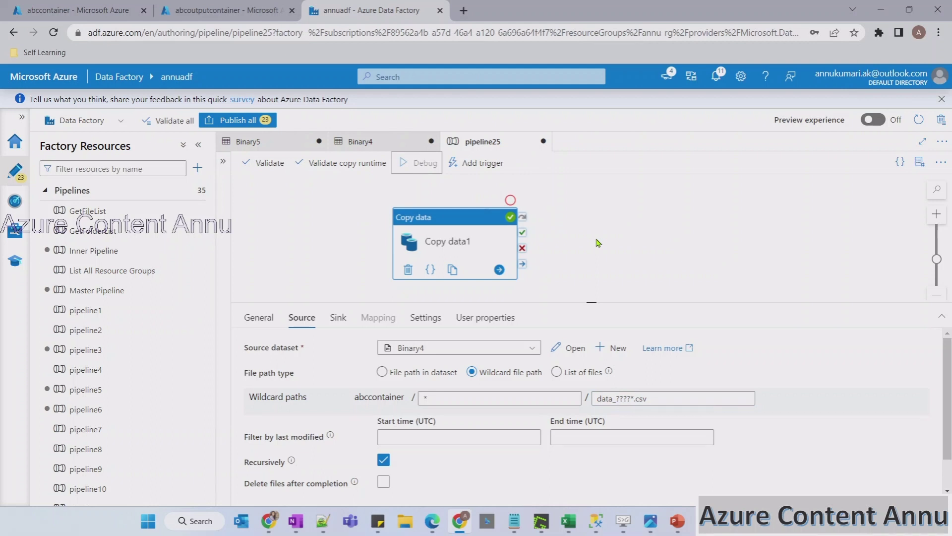
pyautogui.click(598, 243)
pyautogui.click(492, 348)
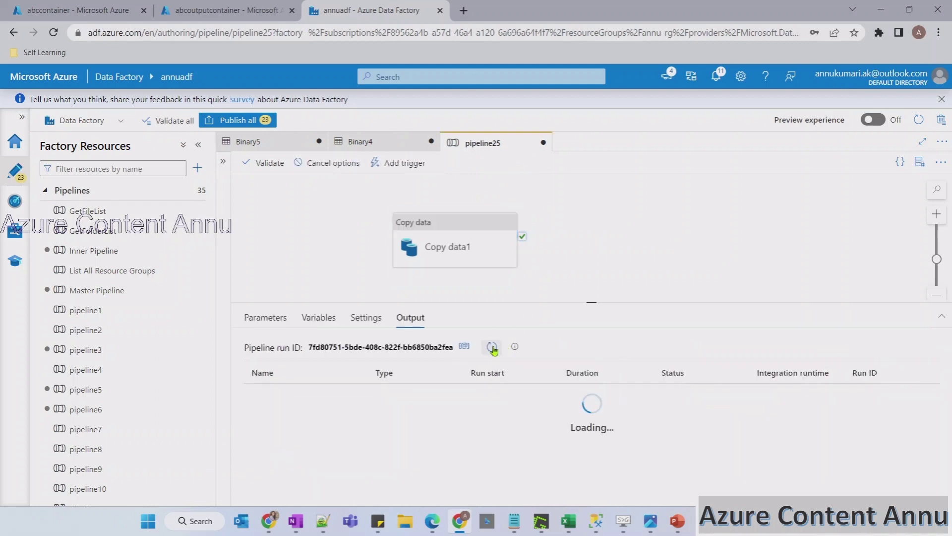
# Refresh the debug run's output and FolderA of abcoutputcontainer, and compare its files with those selected in FolderA of abccontainer
pyautogui.click(492, 348)
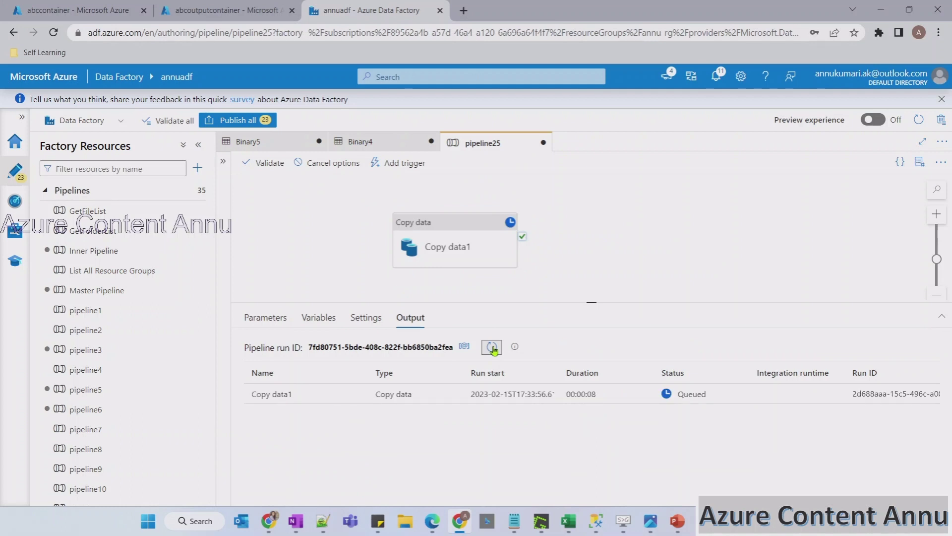
pyautogui.click(493, 349)
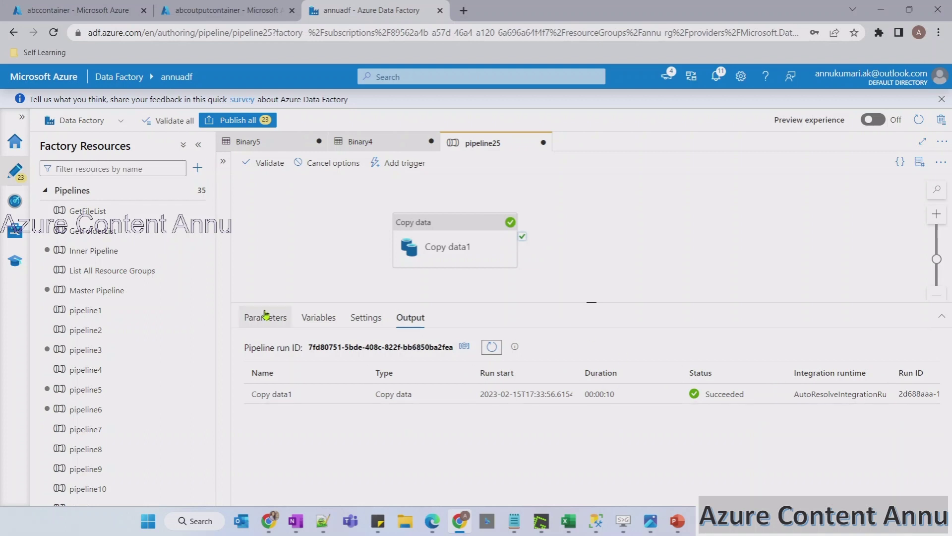
pyautogui.click(201, 7)
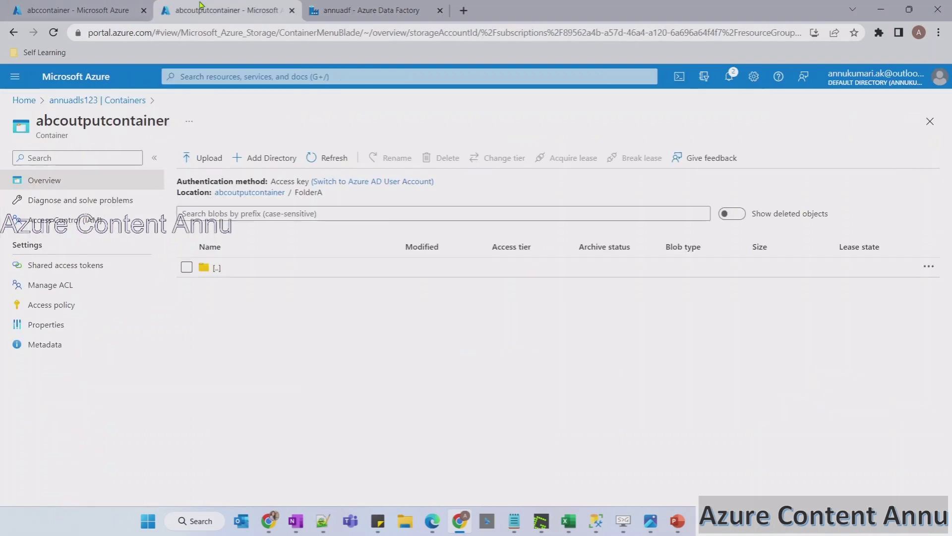
pyautogui.click(325, 157)
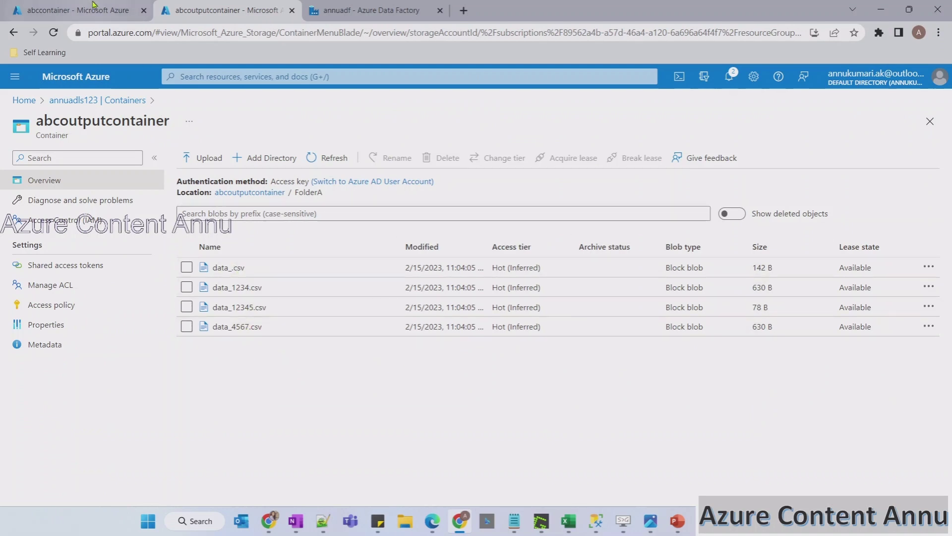
pyautogui.click(91, 8)
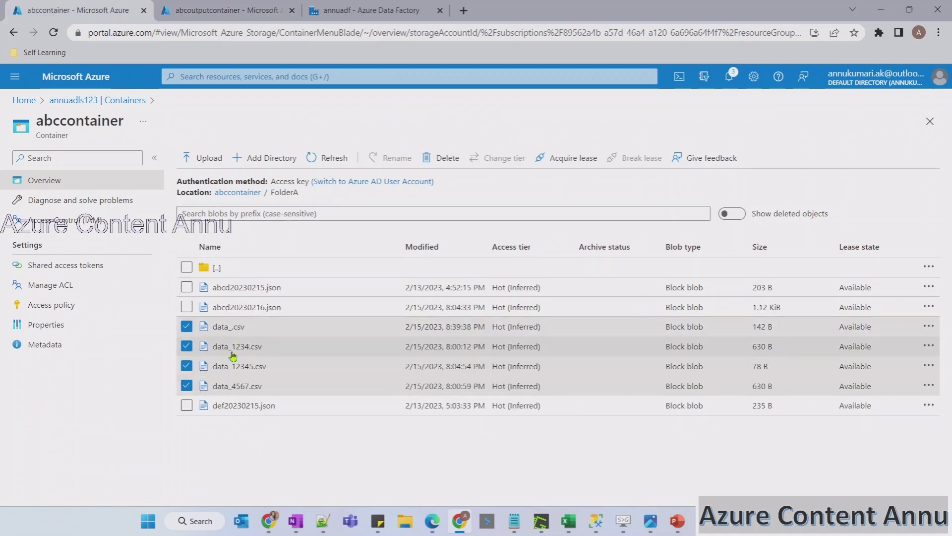
pyautogui.click(224, 387)
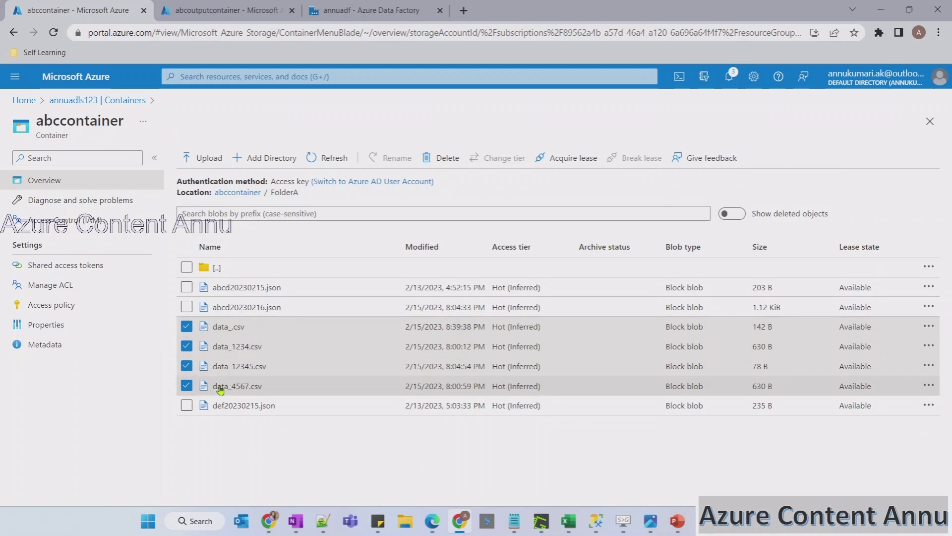
pyautogui.click(238, 11)
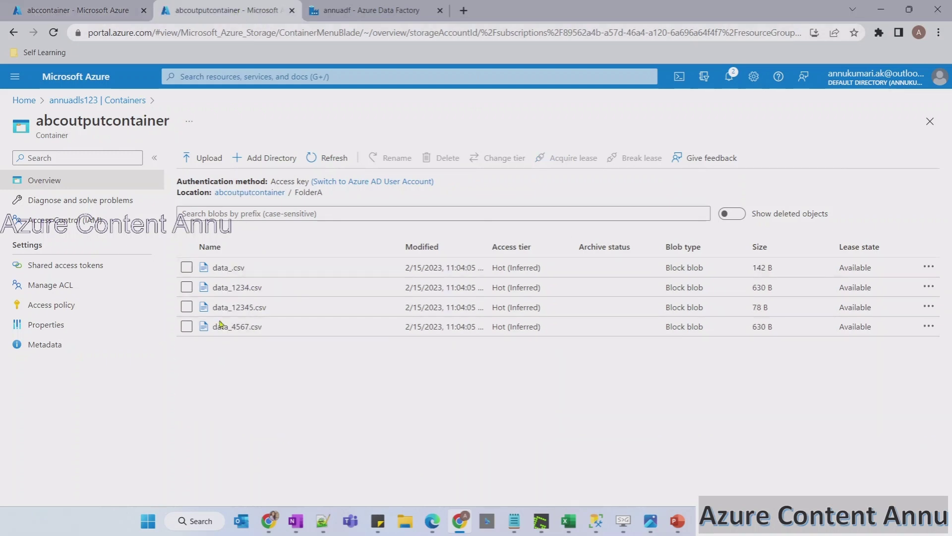
# Remove the four question marks from Copy data1's source wildcard file name, making it data_*.csv
pyautogui.click(342, 12)
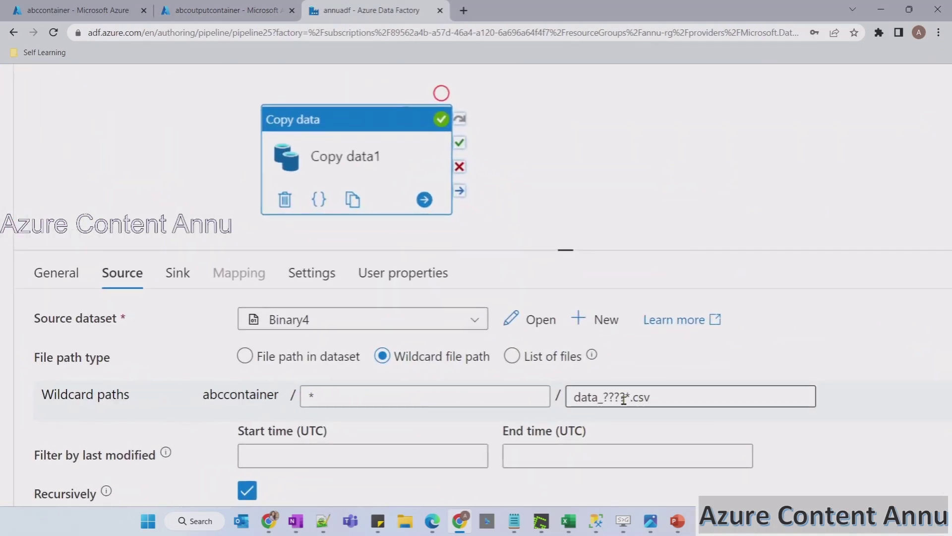
pyautogui.click(624, 400)
pyautogui.keyDown('shift'); pyautogui.click(603, 400); pyautogui.keyUp('shift')
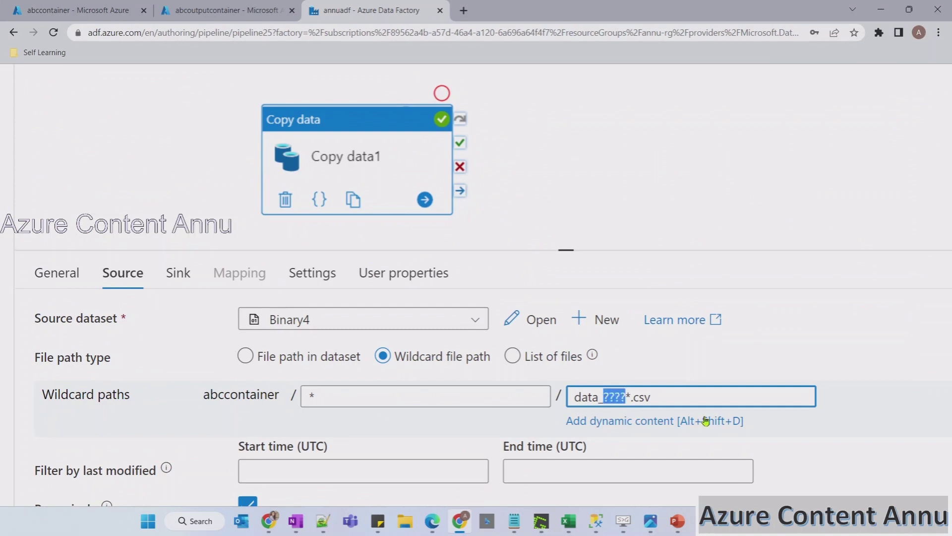
pyautogui.press('BackSpace')
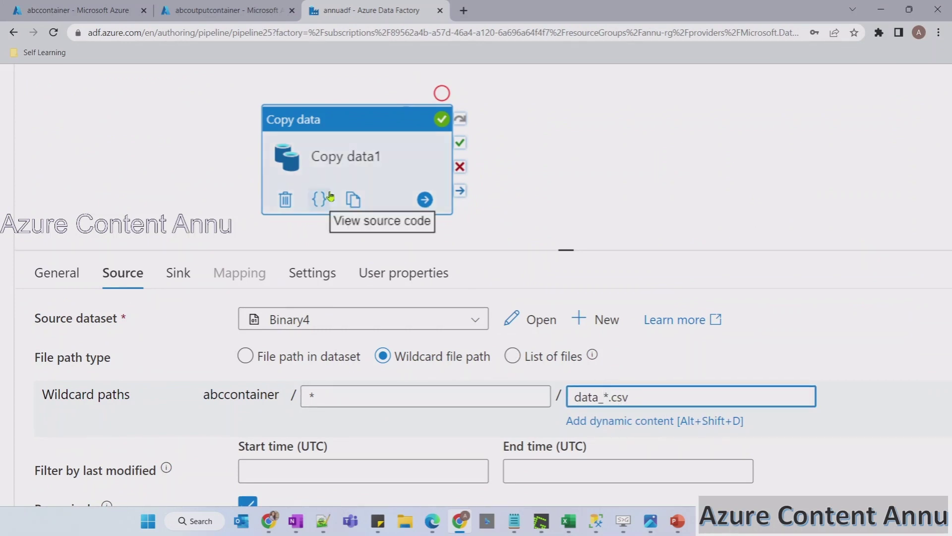
# Delete data_.csv, data_1234.csv, data_12345.csv and data_4567.csv from FolderA of abcoutputcontainer
pyautogui.click(208, 11)
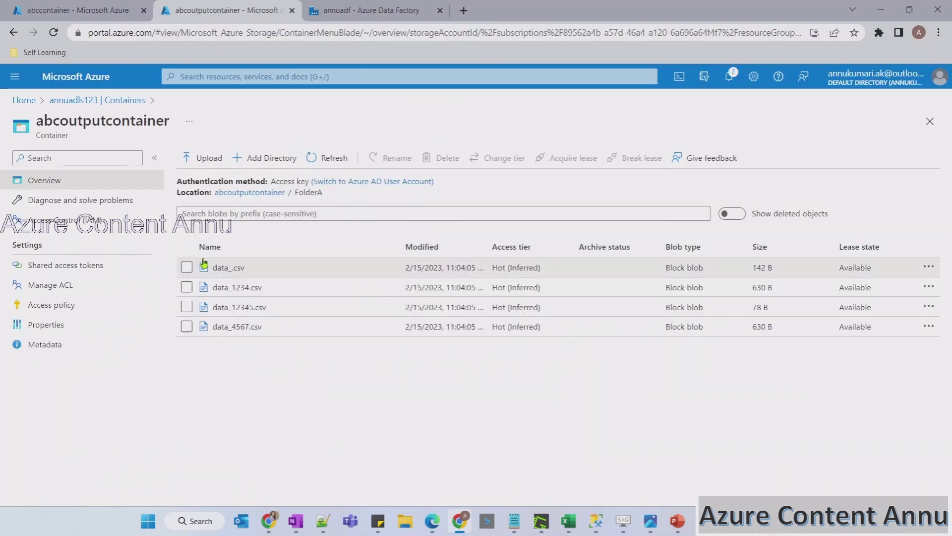
pyautogui.click(186, 268)
pyautogui.click(186, 287)
pyautogui.click(186, 306)
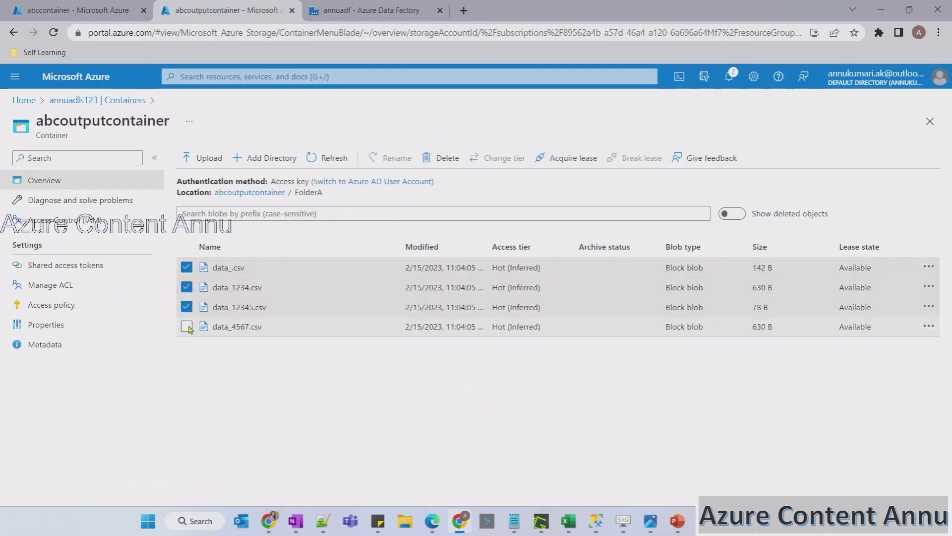
pyautogui.click(187, 326)
pyautogui.click(441, 158)
pyautogui.click(205, 244)
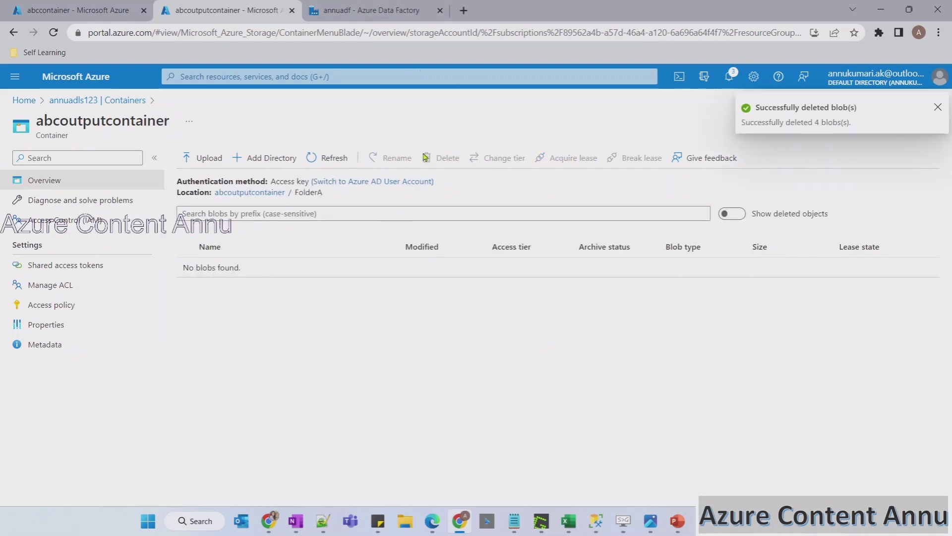
# Debug pipeline25 with the data_*.csv pattern and compare the refreshed FolderA of abcoutputcontainer with FolderA of abccontainer
pyautogui.click(359, 6)
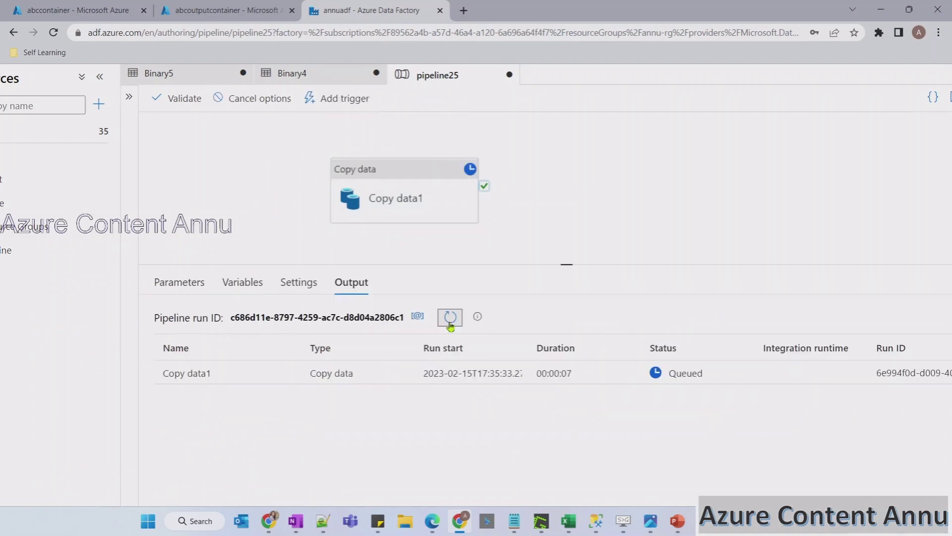
pyautogui.click(450, 321)
pyautogui.click(221, 10)
pyautogui.click(336, 159)
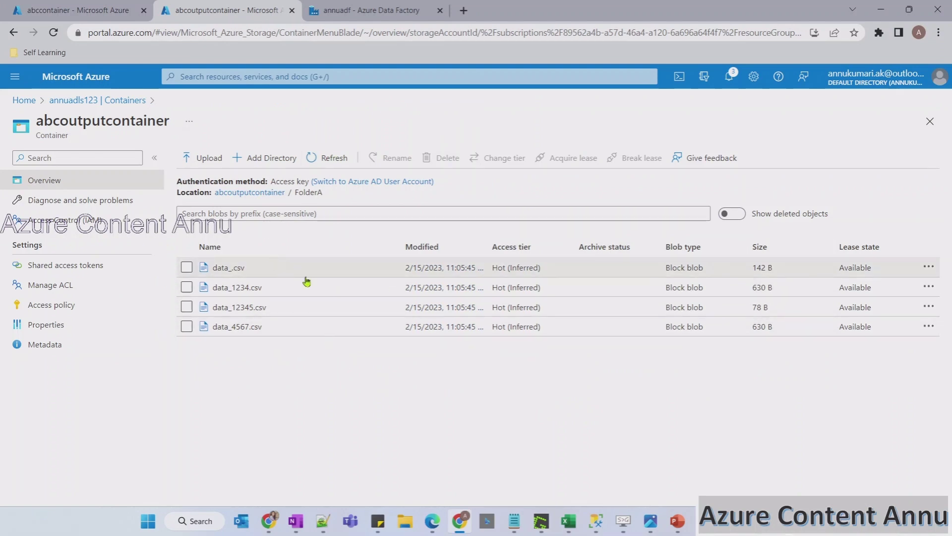
pyautogui.click(92, 12)
pyautogui.click(223, 10)
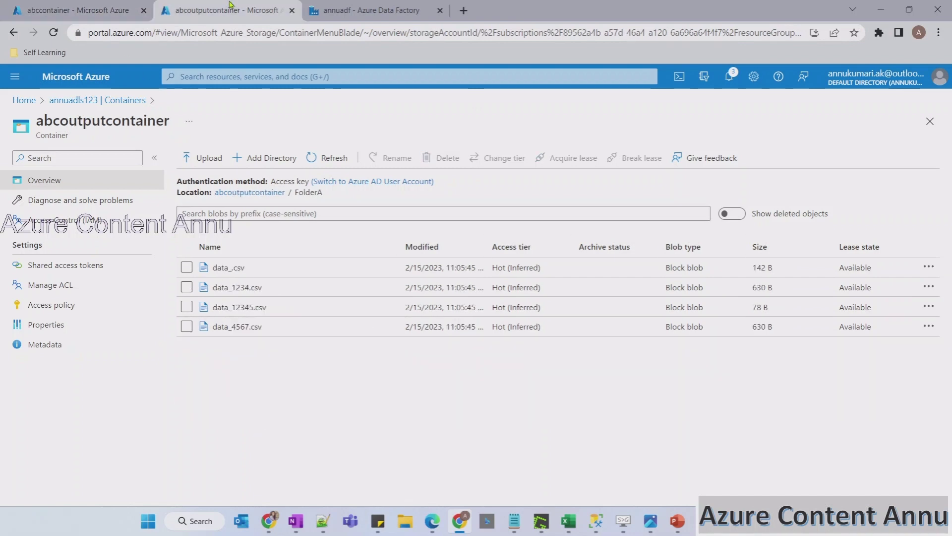
# Capture the file list in abcoutputcontainer's FolderA and paste it beside the source file list on PowerPoint's data_????*.csv slide
pyautogui.click(677, 521)
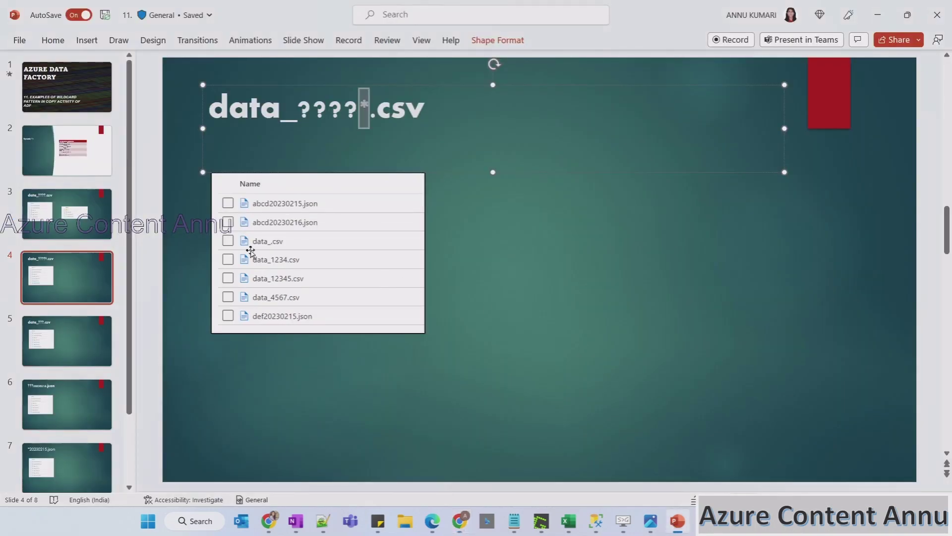
pyautogui.click(304, 110)
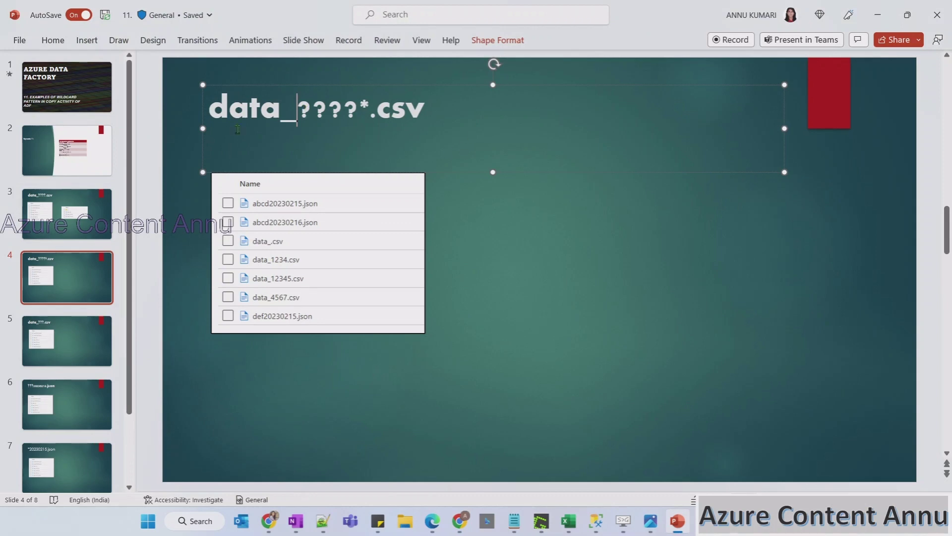
pyautogui.hotkey('alt', 'Tab')
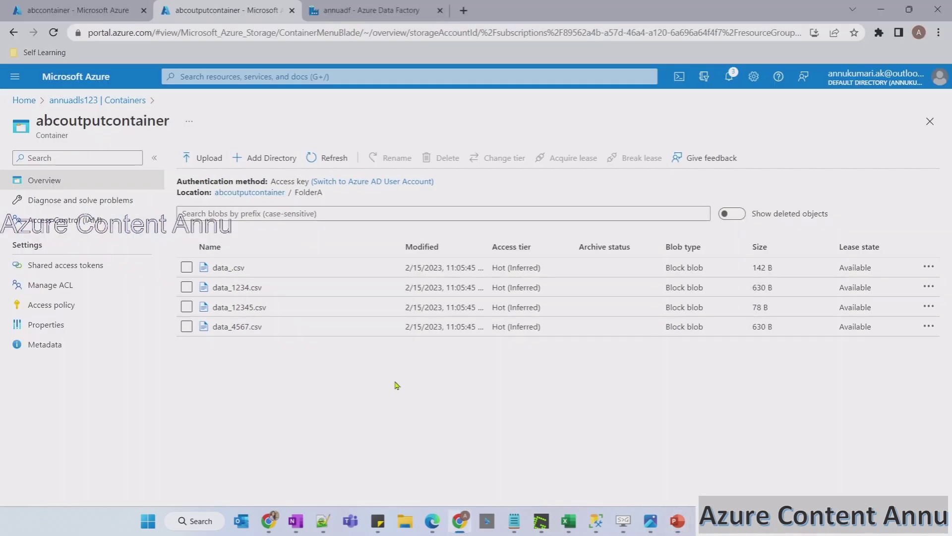
pyautogui.press('Print')
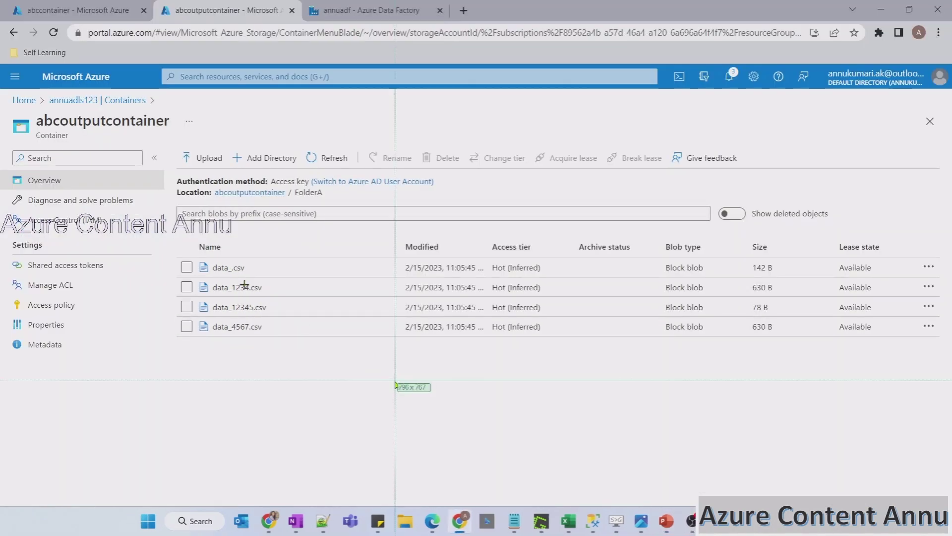
pyautogui.moveTo(163, 234); pyautogui.dragTo(377, 346)
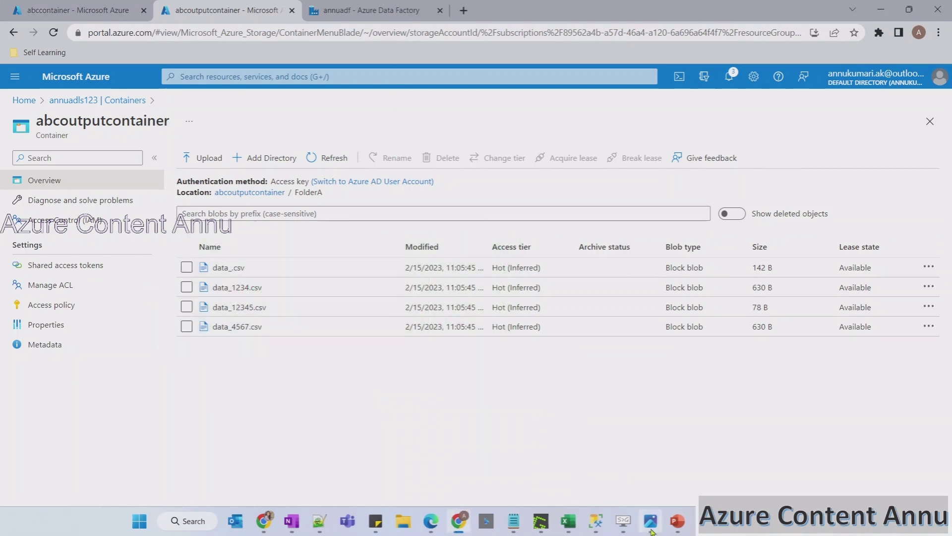
pyautogui.click(678, 521)
pyautogui.hotkey('ctrl', 'v')
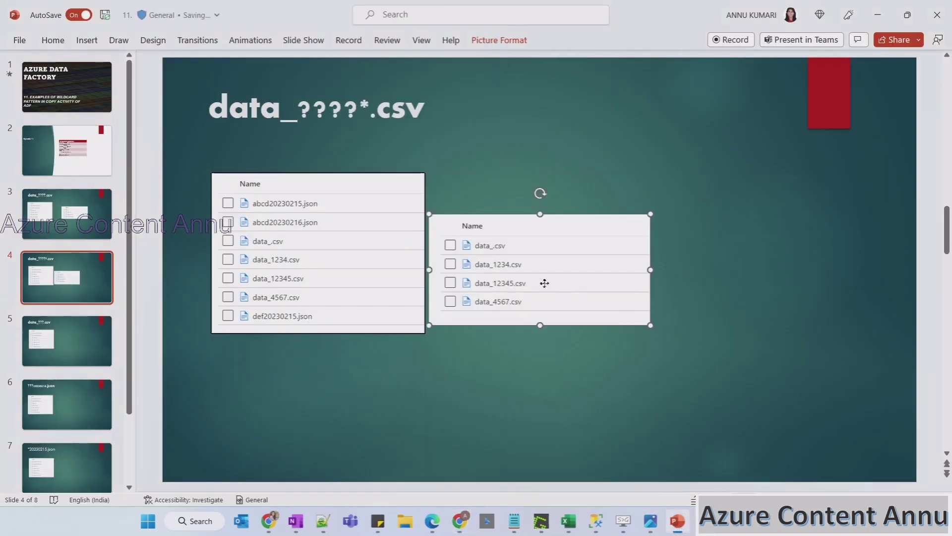
pyautogui.moveTo(544, 283); pyautogui.dragTo(616, 278)
pyautogui.click(593, 355)
# Go to the following slide and select its title pattern data_???.csv for copying
pyautogui.scroll(-1, 387, 174)
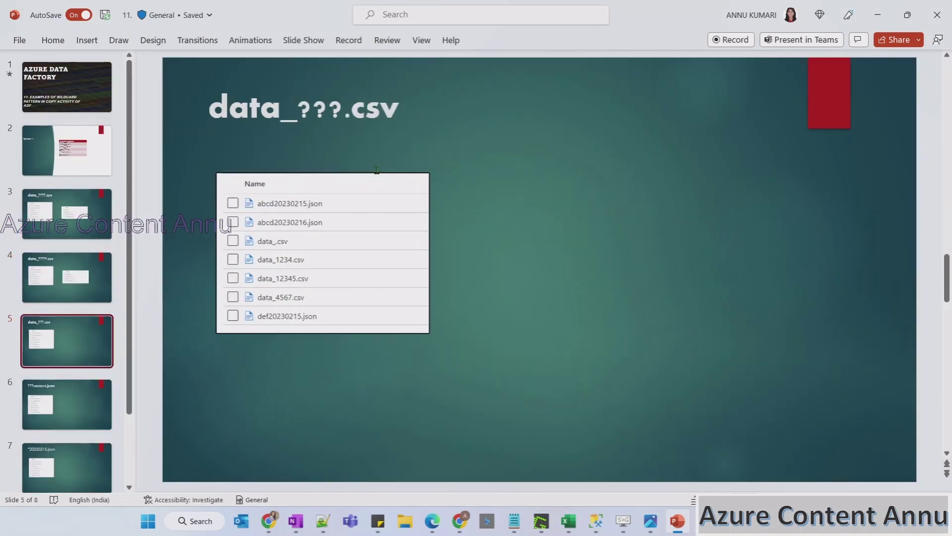
pyautogui.moveTo(212, 114); pyautogui.dragTo(401, 127)
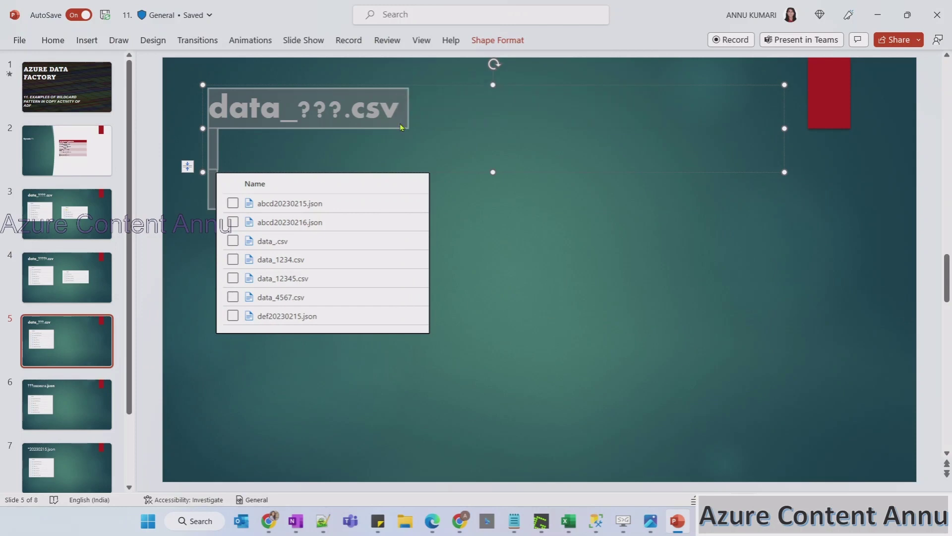
pyautogui.click(399, 119)
pyautogui.moveTo(400, 119); pyautogui.dragTo(230, 96)
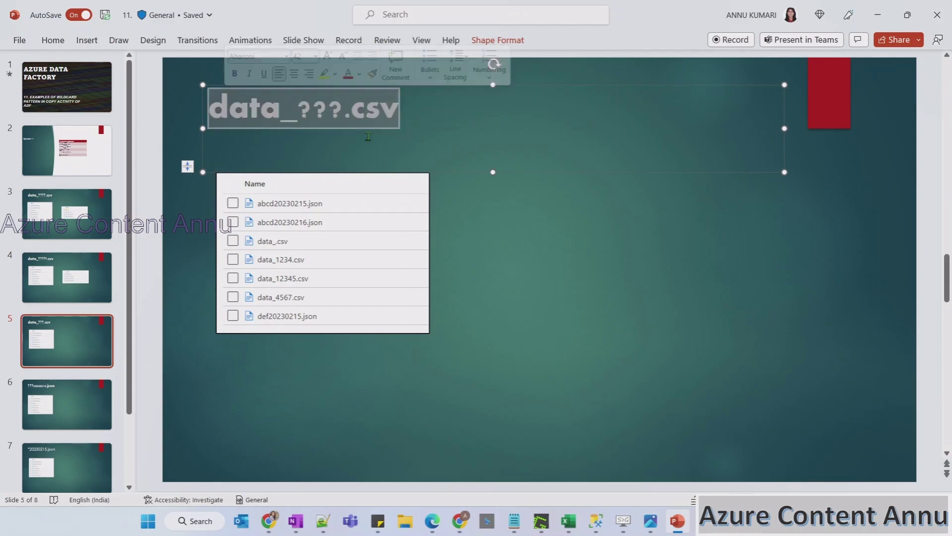
# Switch back to the Azure portal in Chrome and delete the four data_ CSV files from FolderA of abcoutputcontainer
pyautogui.hotkey('alt', 'Tab')
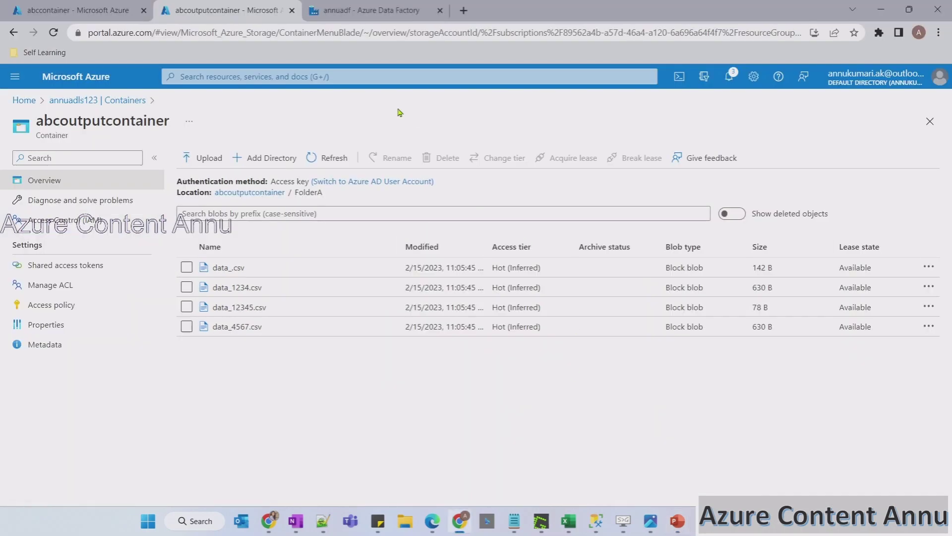
pyautogui.click(187, 267)
pyautogui.click(186, 287)
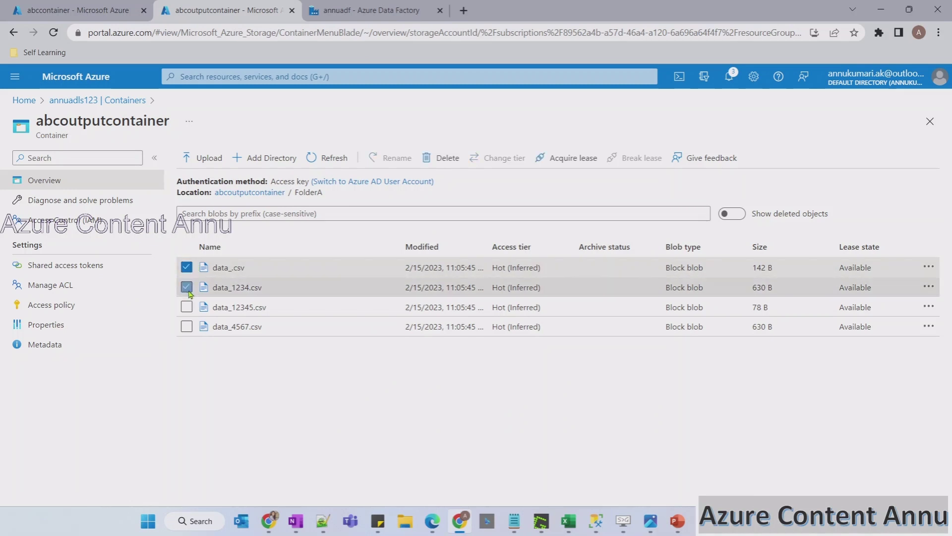
pyautogui.click(187, 307)
pyautogui.click(187, 326)
pyautogui.click(447, 157)
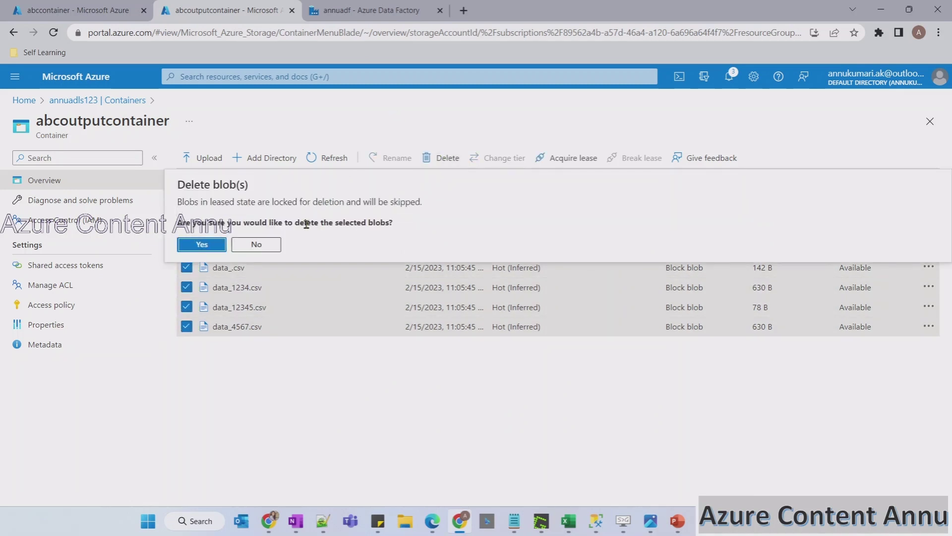
pyautogui.click(203, 245)
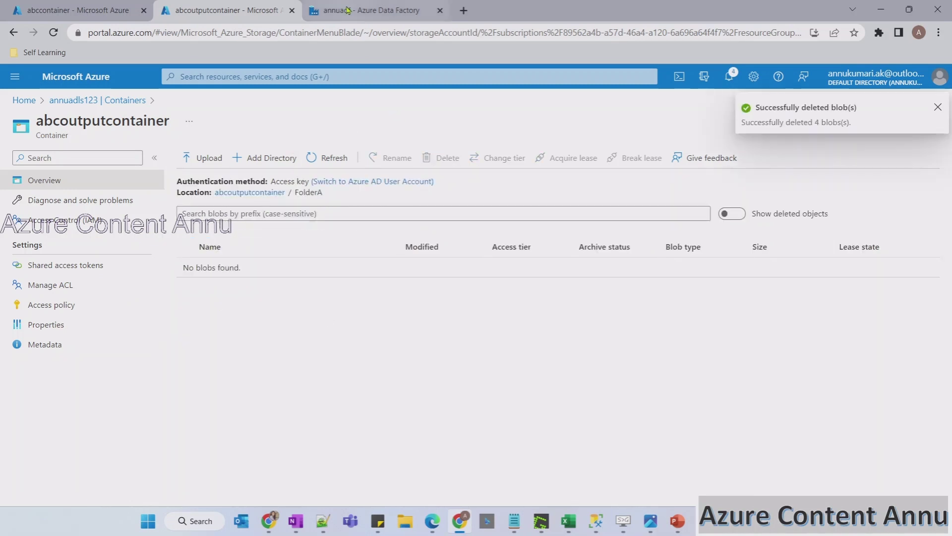
# Set the wildcard file name in Copy data1's source to data_???.csv and highlight its question marks
pyautogui.click(371, 10)
pyautogui.click(374, 162)
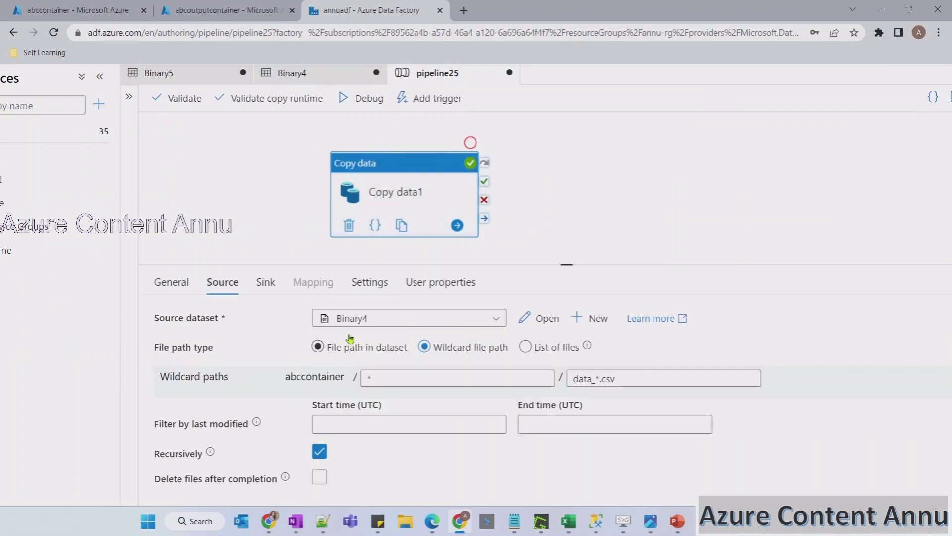
pyautogui.tripleClick(635, 379)
pyautogui.write('data_???.csv')
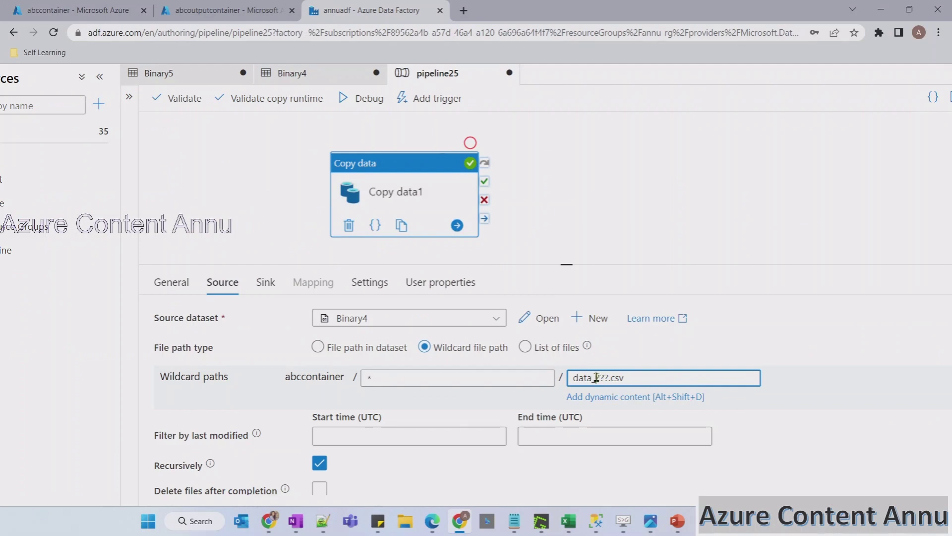
pyautogui.moveTo(596, 378); pyautogui.dragTo(609, 378)
# Deselect data_1234.csv, data_12345.csv and data_4567.csv in FolderA of abccontainer, leaving only data_.csv selected
pyautogui.click(110, 9)
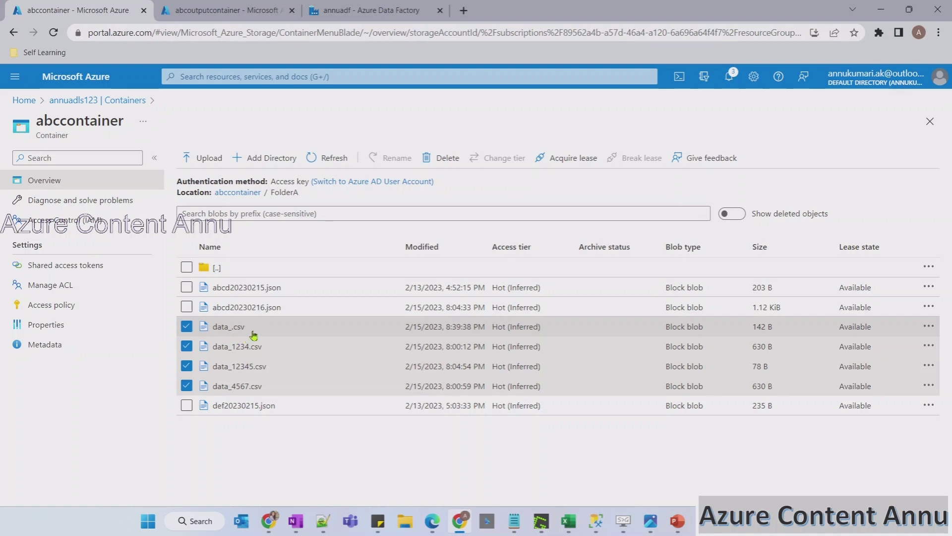
pyautogui.click(187, 346)
pyautogui.click(187, 366)
pyautogui.click(187, 387)
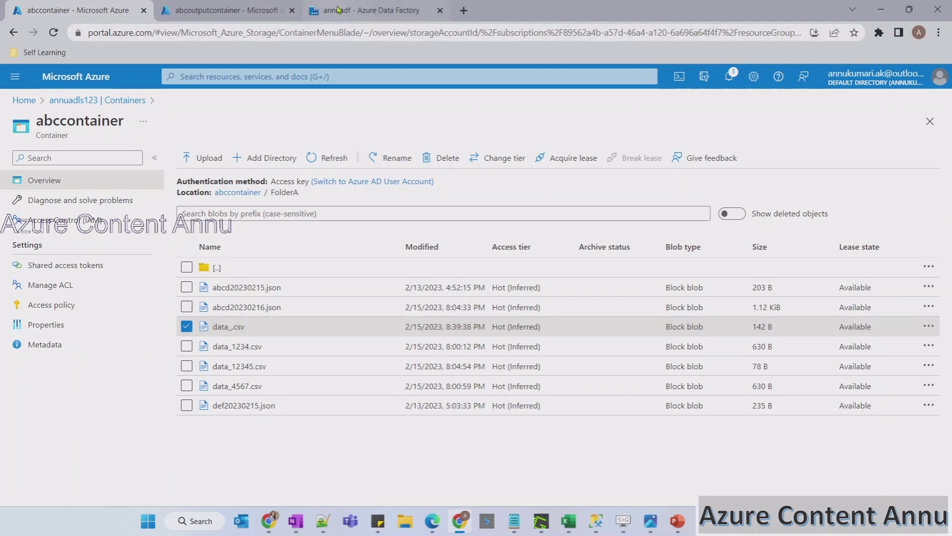
# Start a debug run of pipeline25 with the data_???.csv pattern
pyautogui.click(337, 10)
pyautogui.click(469, 145)
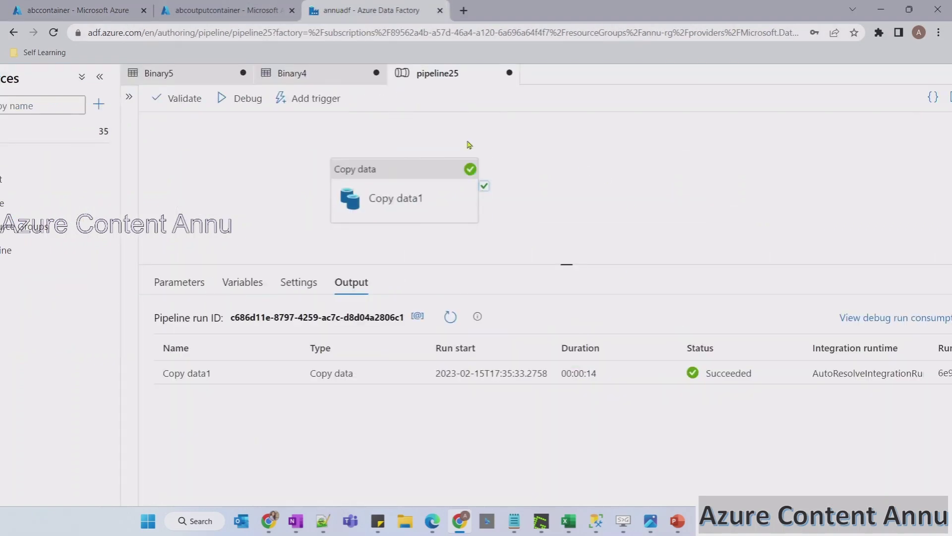
pyautogui.click(241, 98)
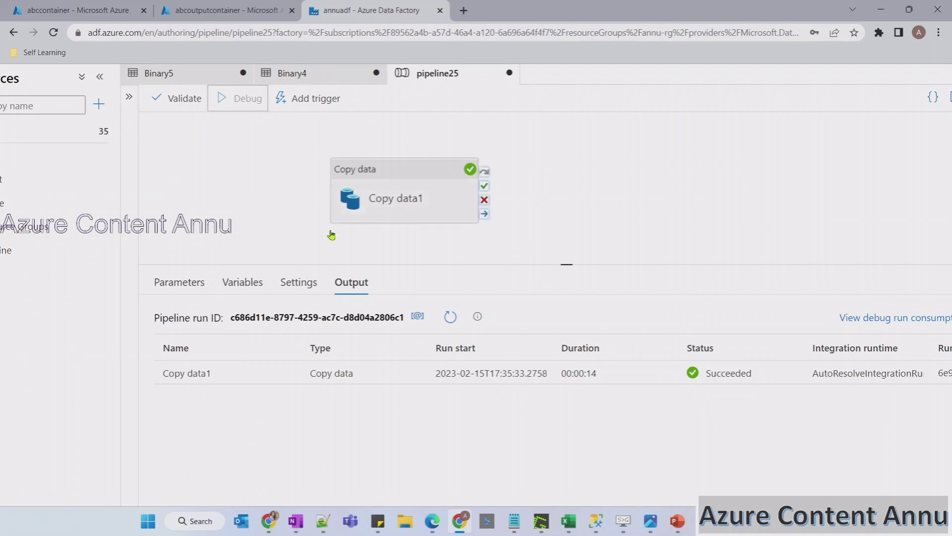
# Refresh the status of pipeline25's debug run and the FolderA listing in abcoutputcontainer to check the copied files
pyautogui.click(119, 5)
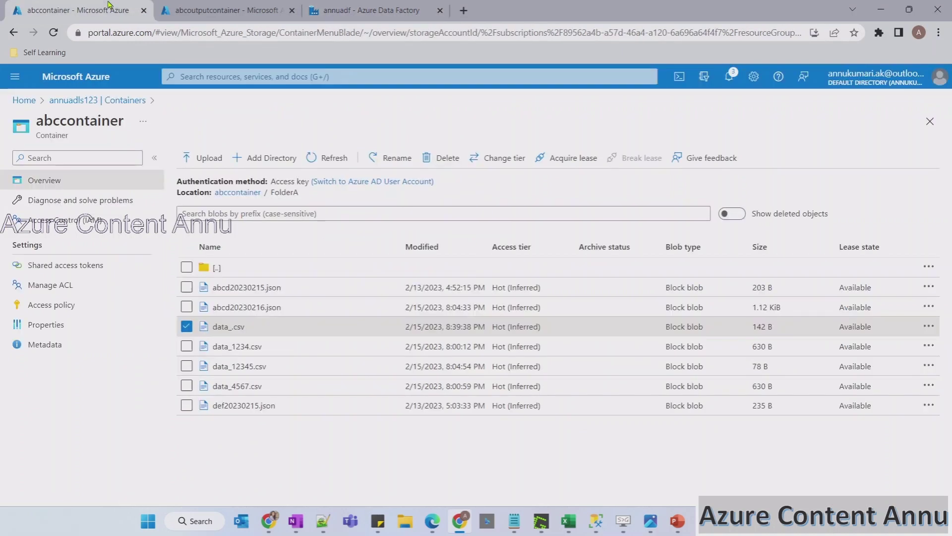
pyautogui.click(165, 6)
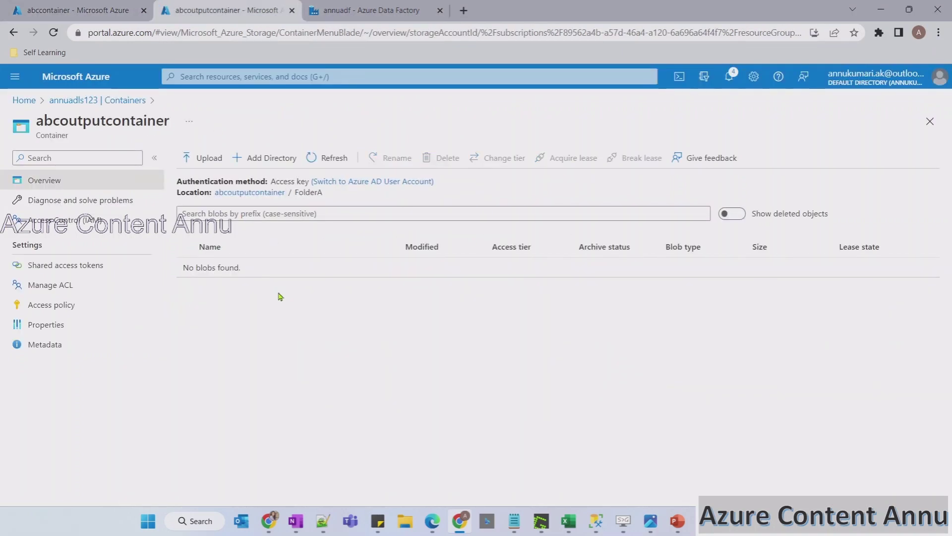
pyautogui.click(382, 10)
pyautogui.click(450, 316)
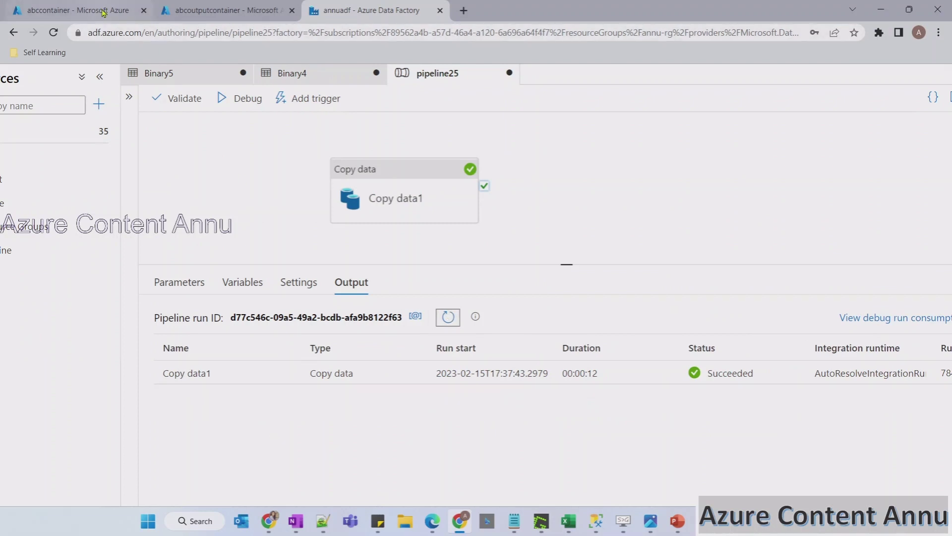
pyautogui.click(262, 6)
pyautogui.click(326, 162)
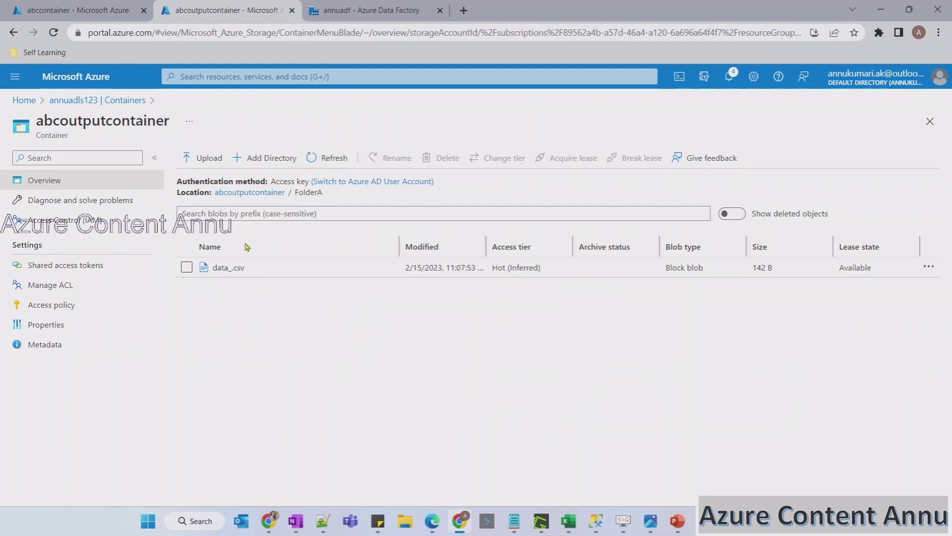
# Compare the source files in FolderA of abccontainer with the data_???.csv wildcard in Copy data1's source settings
pyautogui.click(109, 9)
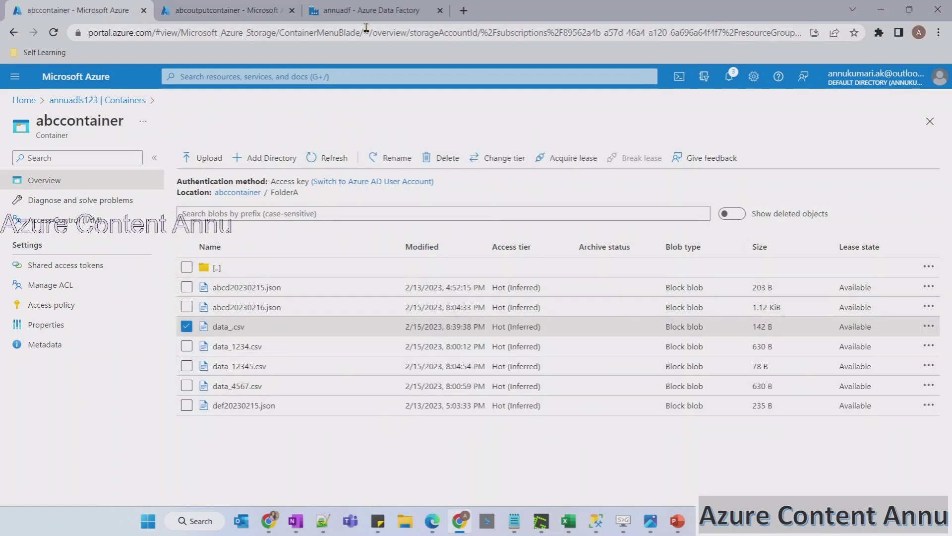
pyautogui.click(369, 9)
pyautogui.click(428, 195)
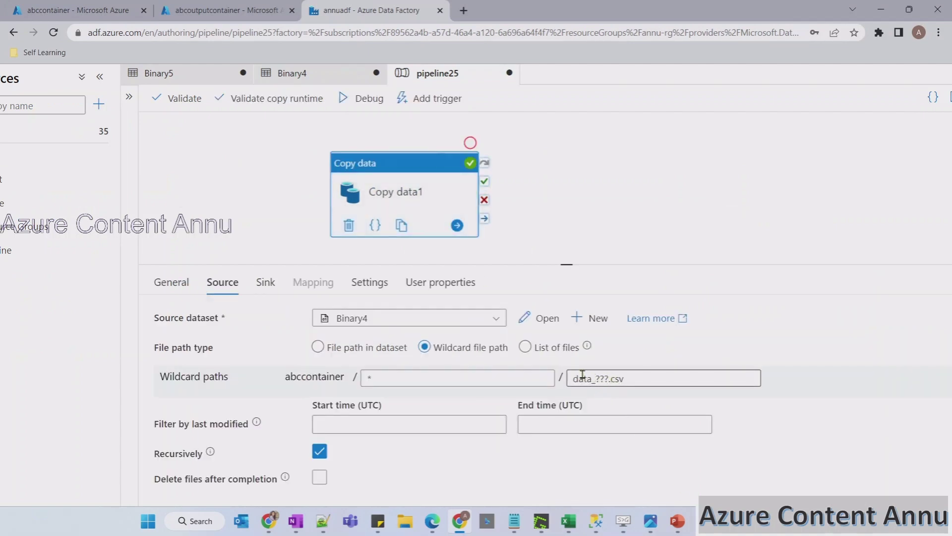
pyautogui.click(79, 10)
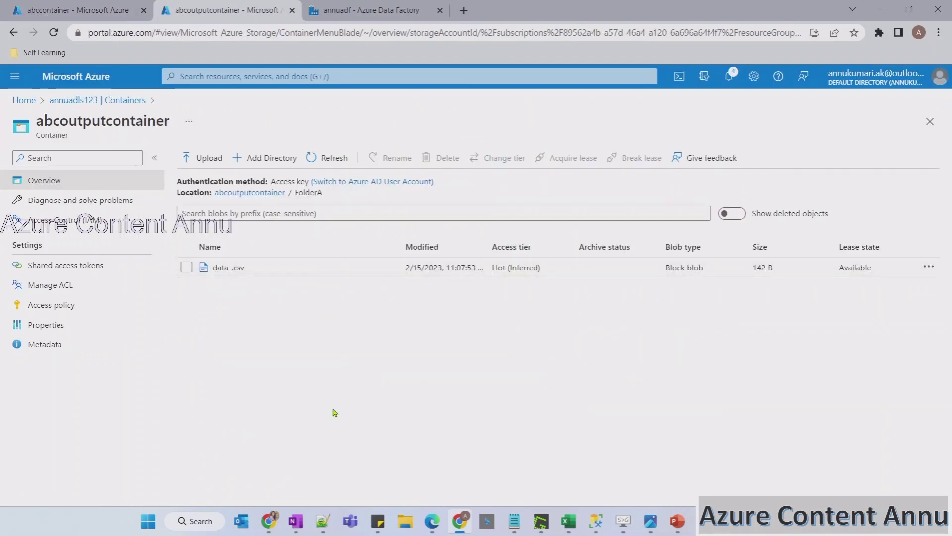
# Capture the file listing of abcoutputcontainer and paste it in PowerPoint on the data_???.csv slide, beside the source file picture
pyautogui.press('Print')
pyautogui.moveTo(151, 221); pyautogui.dragTo(391, 336)
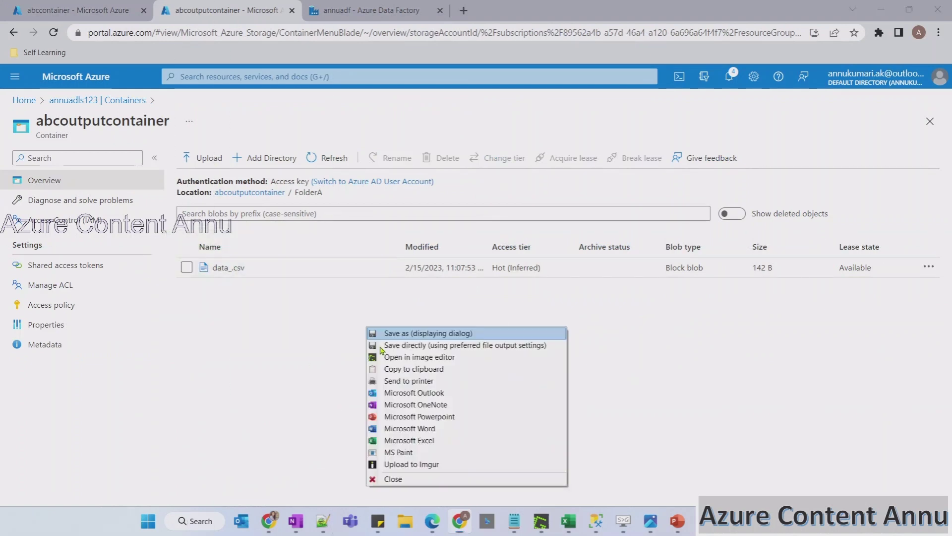
pyautogui.click(415, 369)
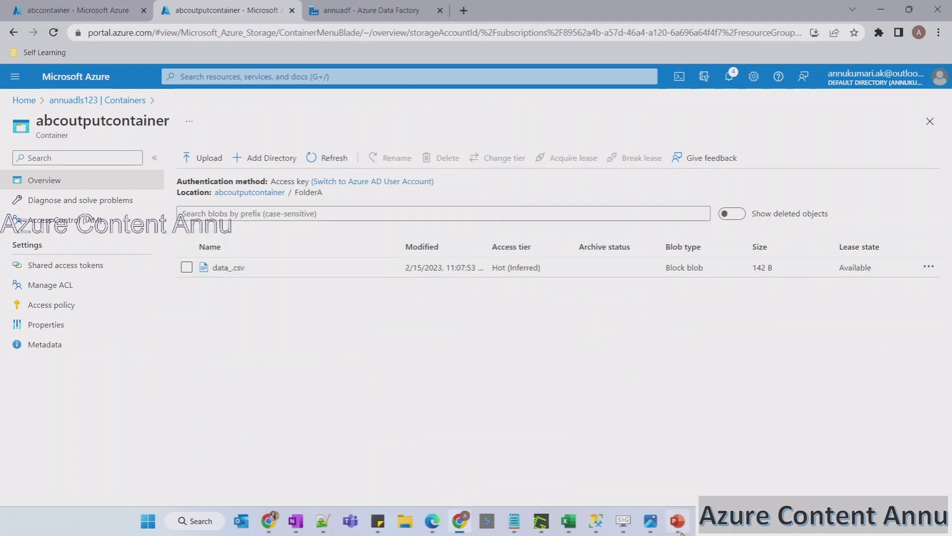
pyautogui.click(678, 522)
pyautogui.click(556, 315)
pyautogui.hotkey('ctrl', 'v')
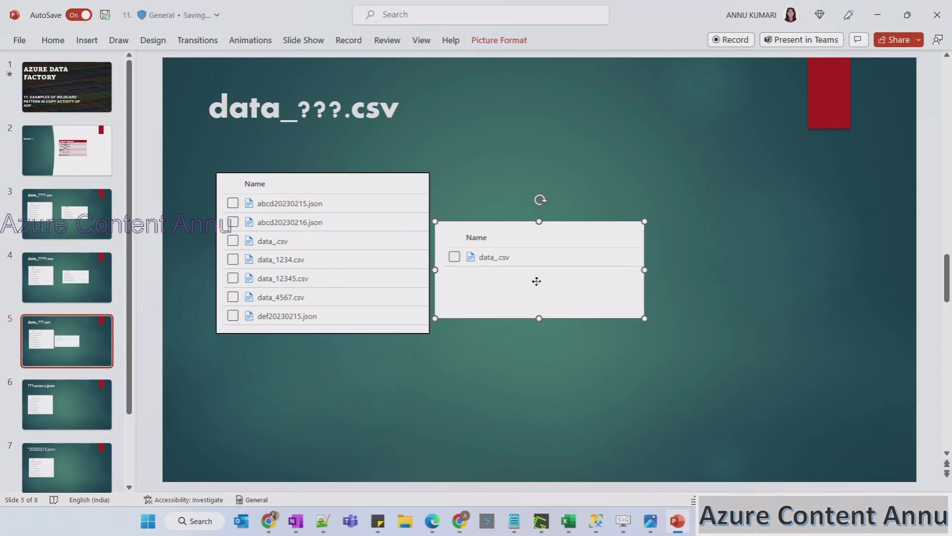
pyautogui.moveTo(536, 282); pyautogui.dragTo(599, 273)
# Go to slide 6, dismiss the Designer suggestions and copy the title text ???20230215.json
pyautogui.click(58, 331)
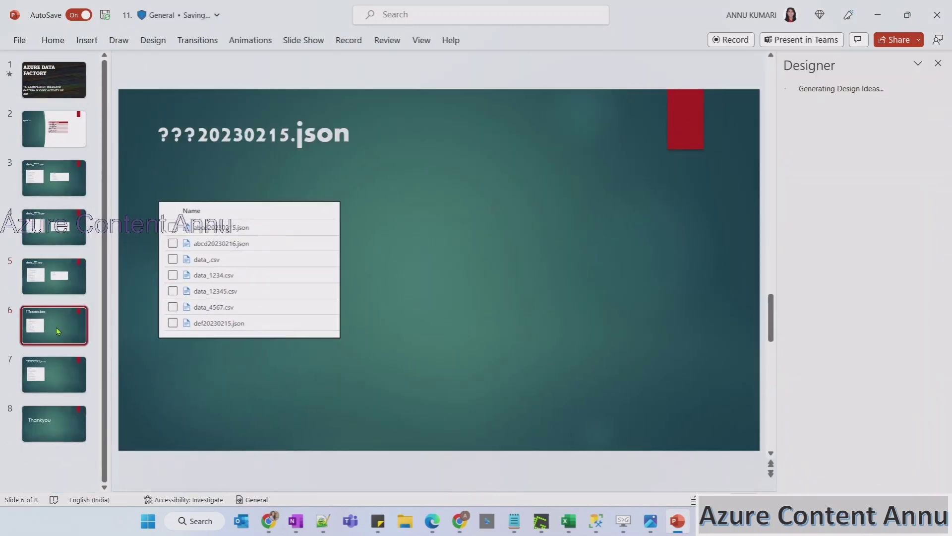
pyautogui.click(938, 63)
pyautogui.moveTo(435, 108); pyautogui.dragTo(228, 106)
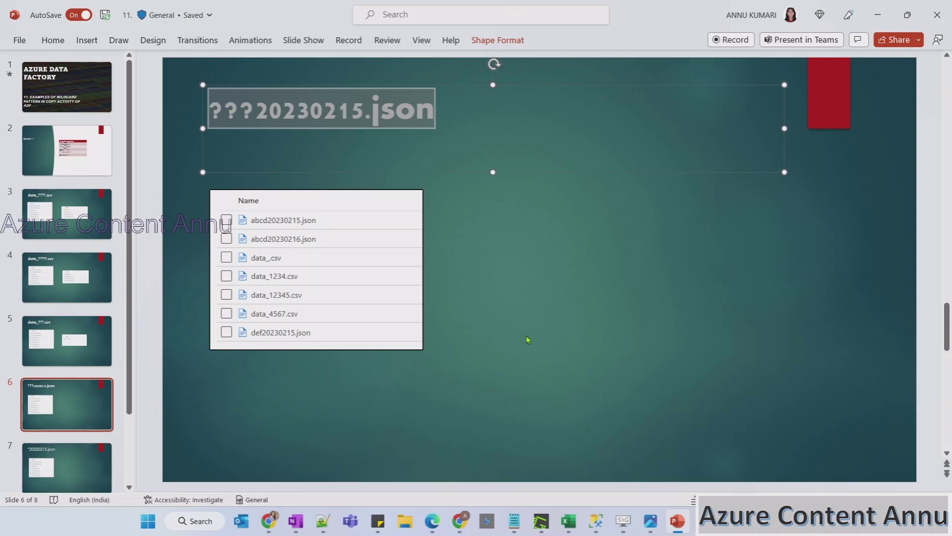
# Switch back to the Azure portal in Chrome and delete data_.csv from FolderA of abcoutputcontainer
pyautogui.hotkey('alt', 'Tab')
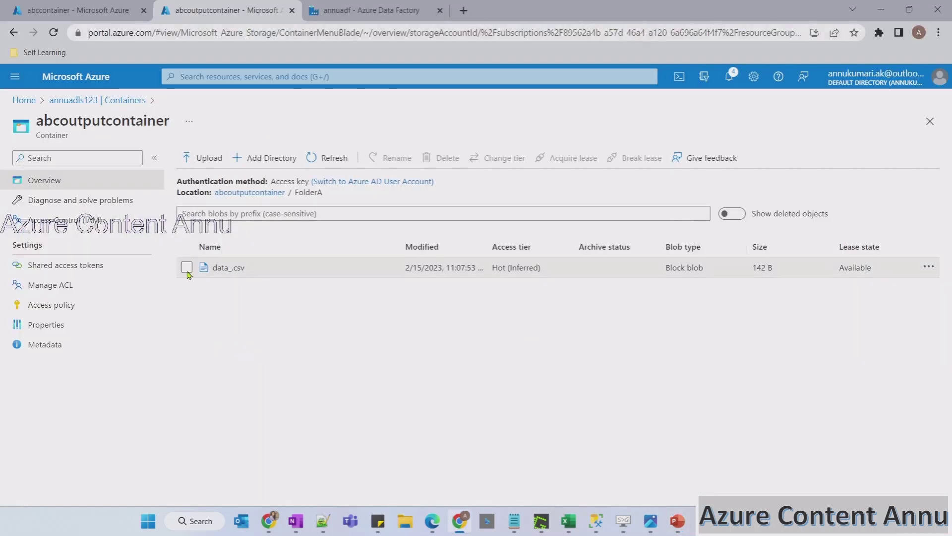
pyautogui.click(187, 267)
pyautogui.click(428, 158)
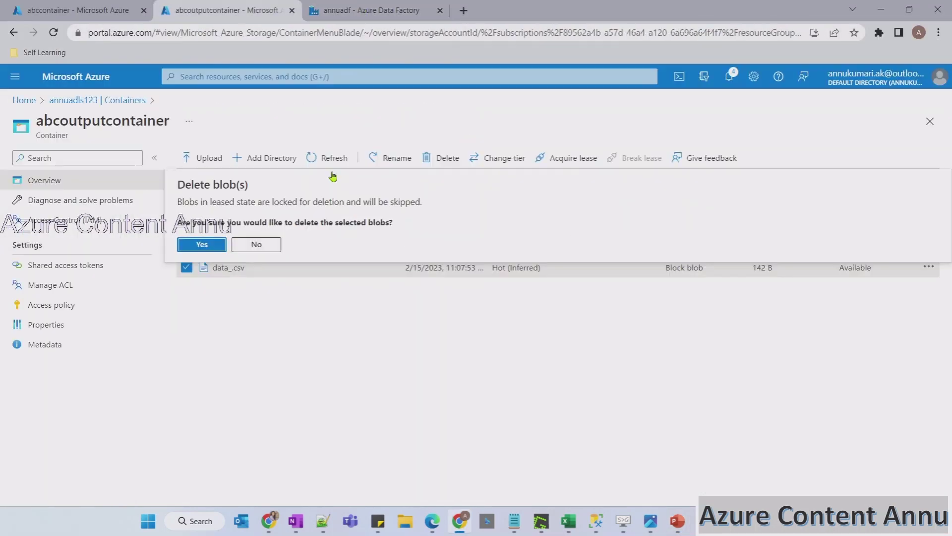
pyautogui.click(221, 243)
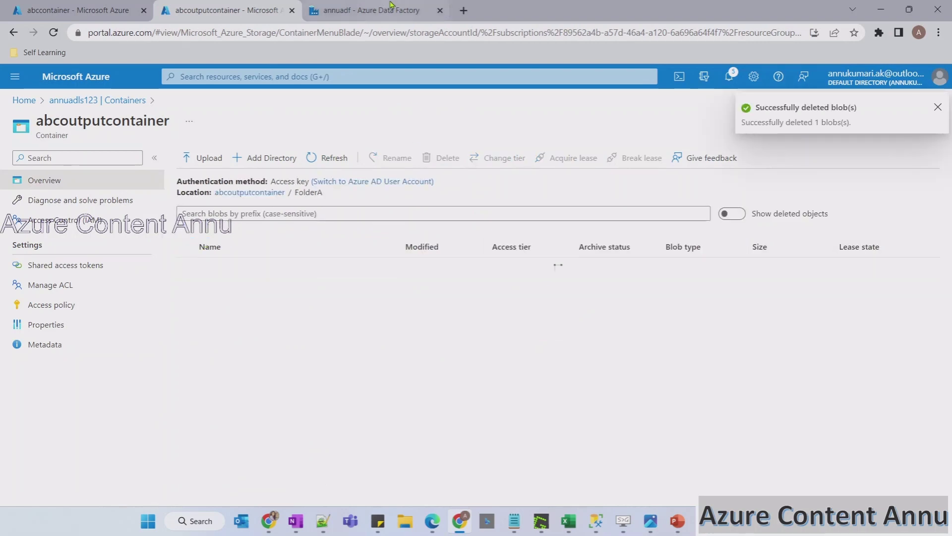
# Set the wildcard file name in Copy data1's source to ???20230215.json, mark up its parts and highlight the date 20230215
pyautogui.click(392, 9)
pyautogui.tripleClick(600, 378)
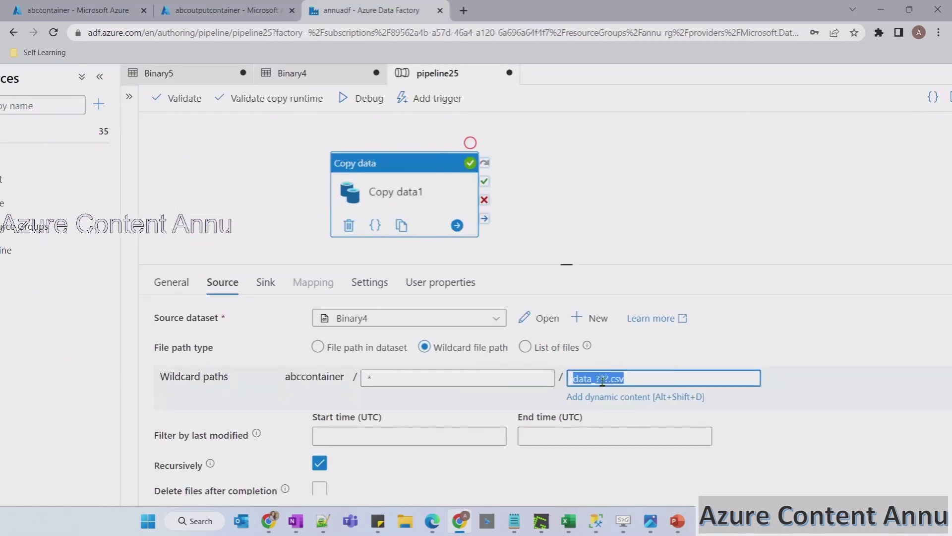
pyautogui.hotkey('ctrl', 'v')
pyautogui.moveTo(634, 361)
pyautogui.mouseDown()
pyautogui.moveTo(626, 373)
pyautogui.moveTo(647, 394)
pyautogui.moveTo(641, 368)
pyautogui.mouseUp()
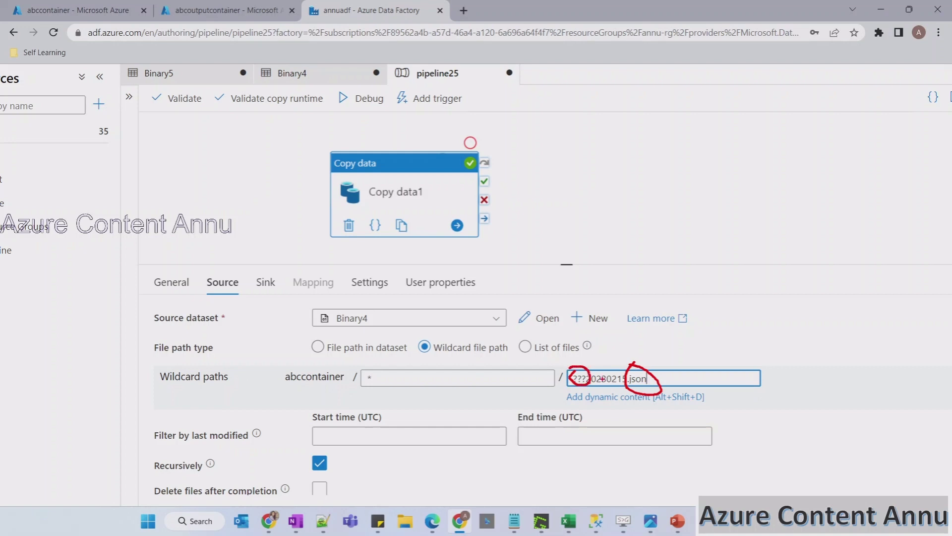
pyautogui.moveTo(593, 389); pyautogui.dragTo(634, 390)
pyautogui.press('Escape')
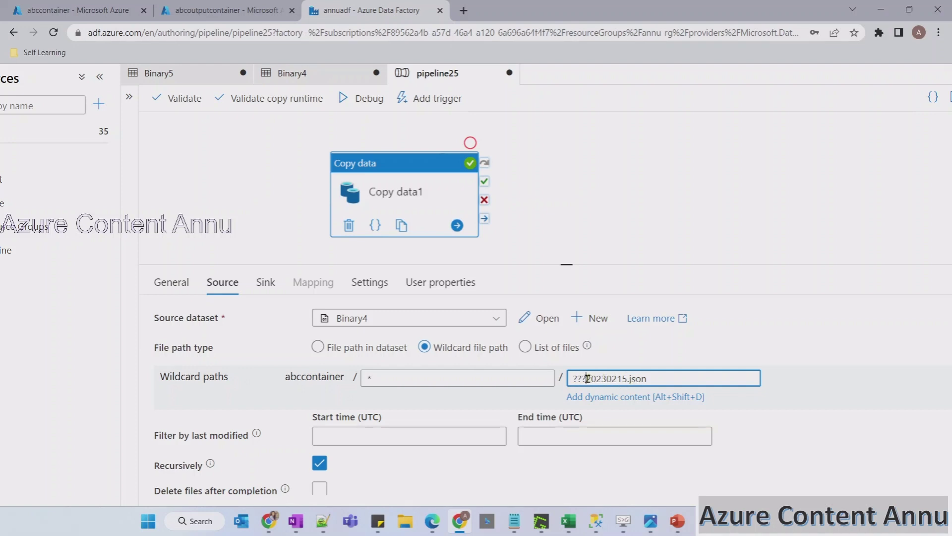
pyautogui.moveTo(586, 378); pyautogui.dragTo(627, 378)
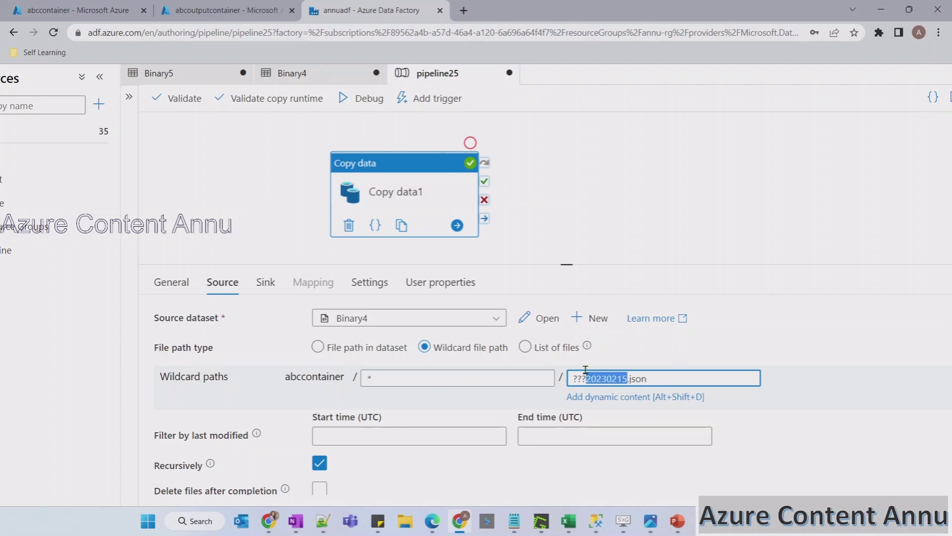
# In FolderA of abccontainer, deselect data_.csv and select abcd20230215.json and def20230215.json, comparing their dates with the wildcard
pyautogui.click(111, 6)
pyautogui.click(187, 326)
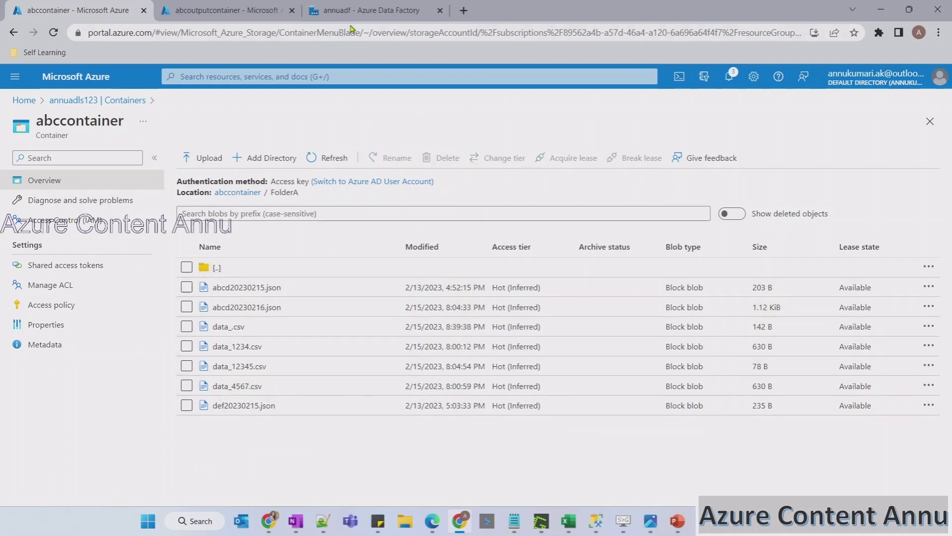
pyautogui.click(365, 10)
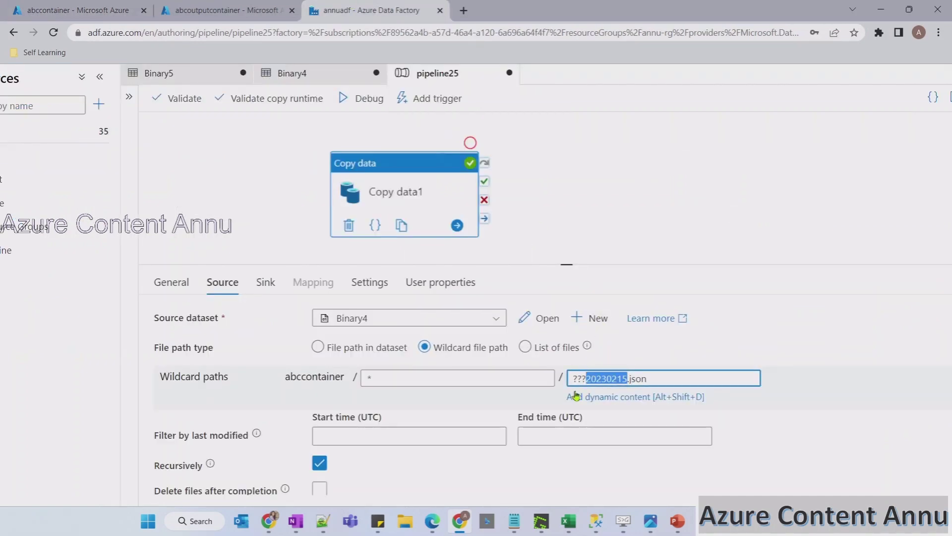
pyautogui.click(91, 15)
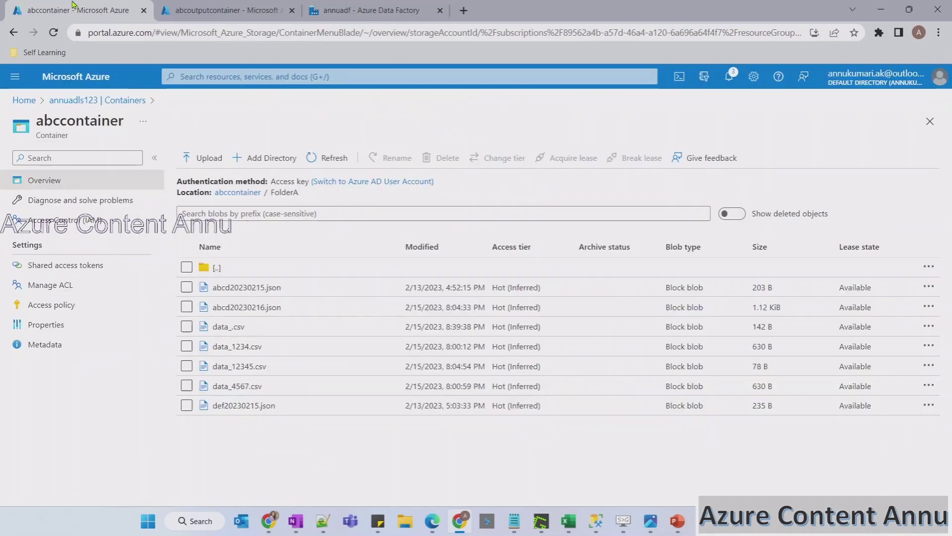
pyautogui.click(187, 288)
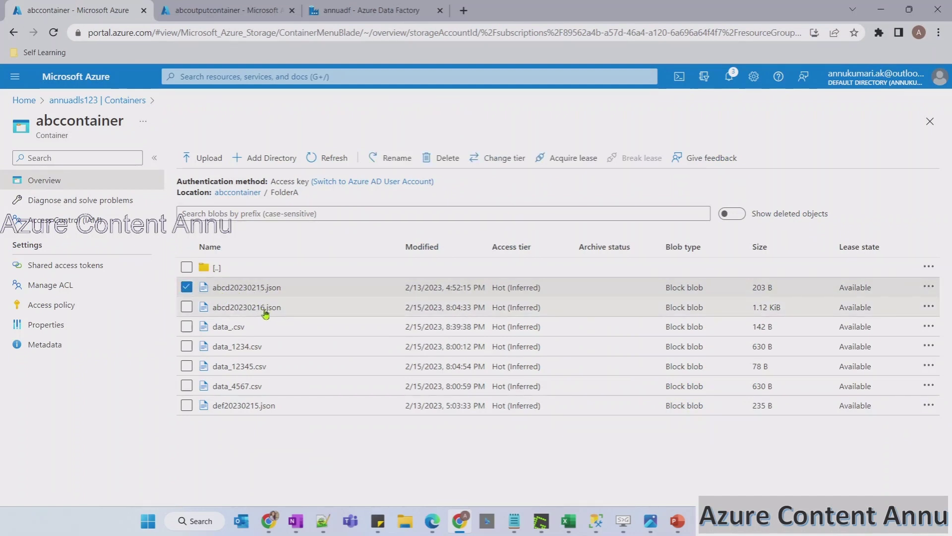
pyautogui.click(347, 10)
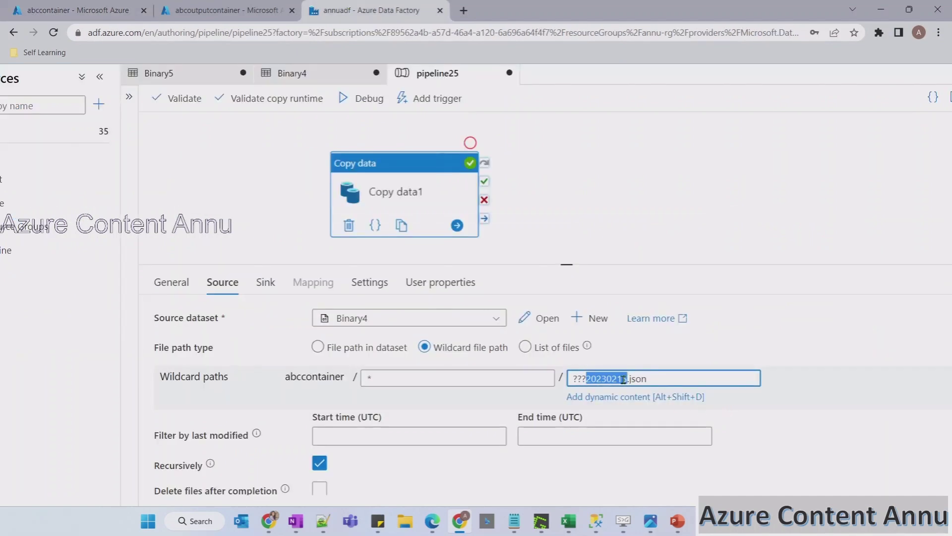
pyautogui.click(74, 10)
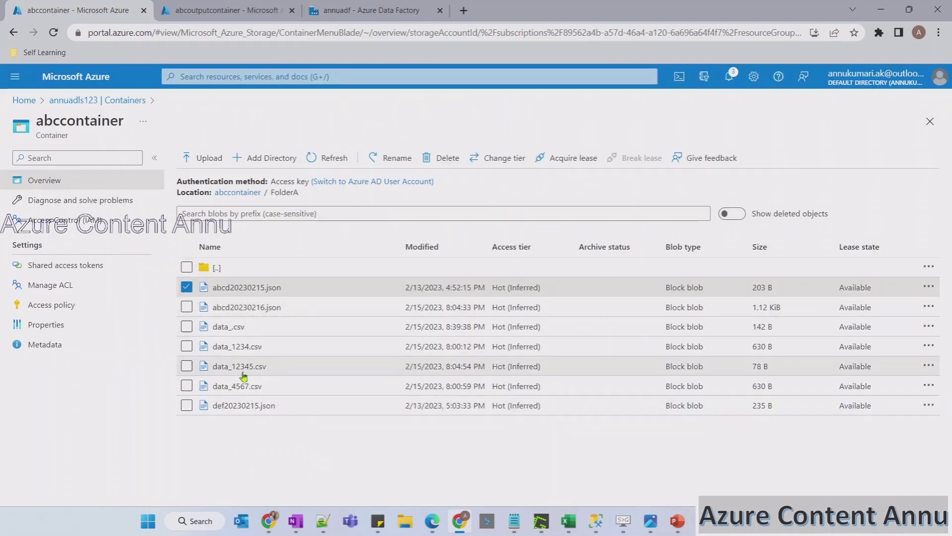
pyautogui.click(187, 405)
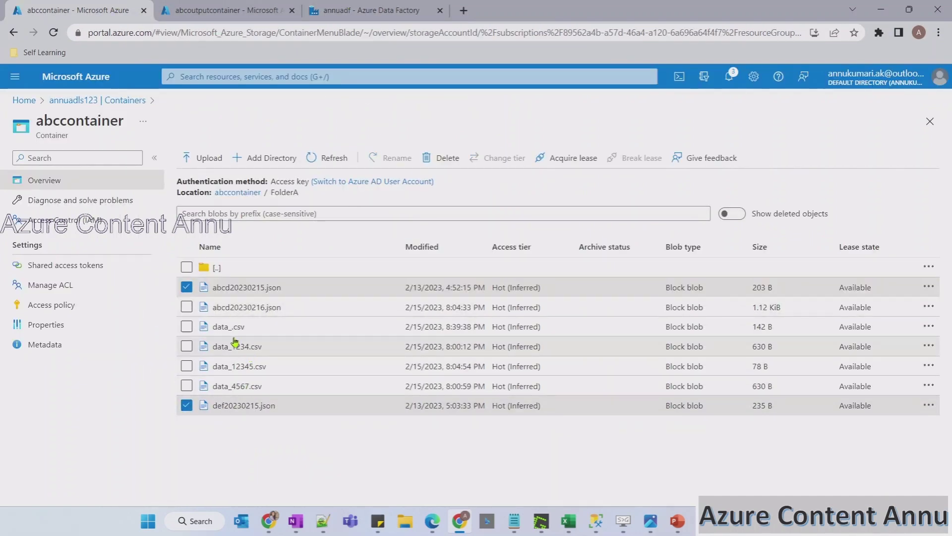
# Highlight the wildcard's three question marks and deselect abcd20230215.json in FolderA of abccontainer, leaving only def20230215.json selected
pyautogui.click(360, 10)
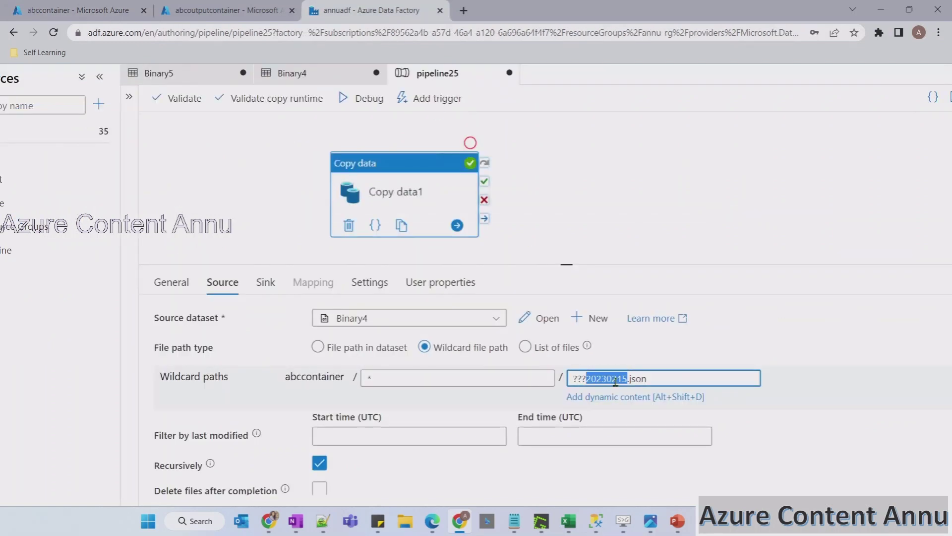
pyautogui.click(606, 381)
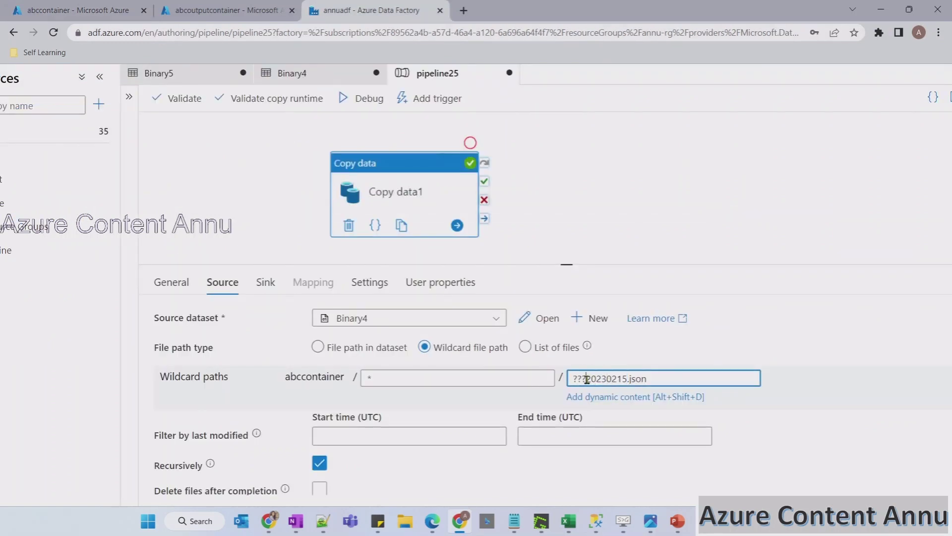
pyautogui.moveTo(587, 379); pyautogui.dragTo(571, 380)
pyautogui.click(80, 10)
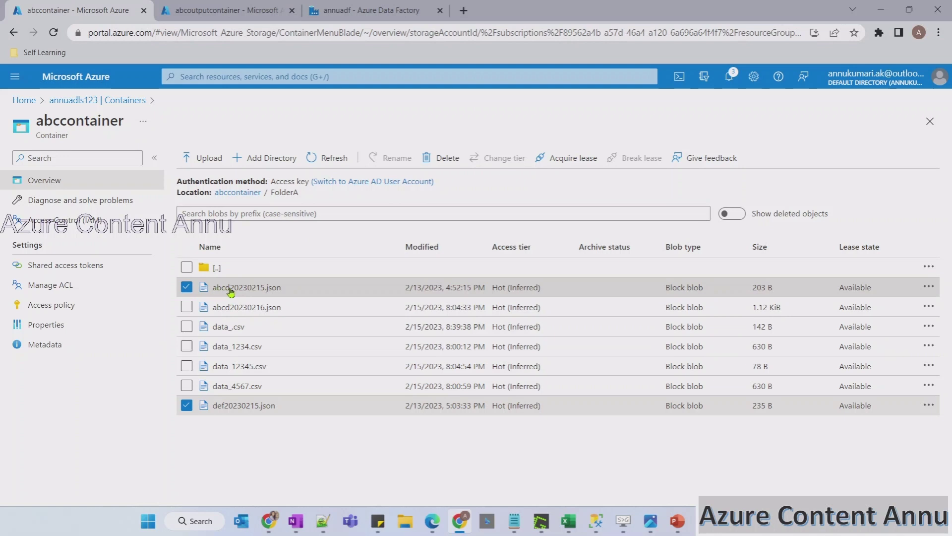
pyautogui.click(204, 287)
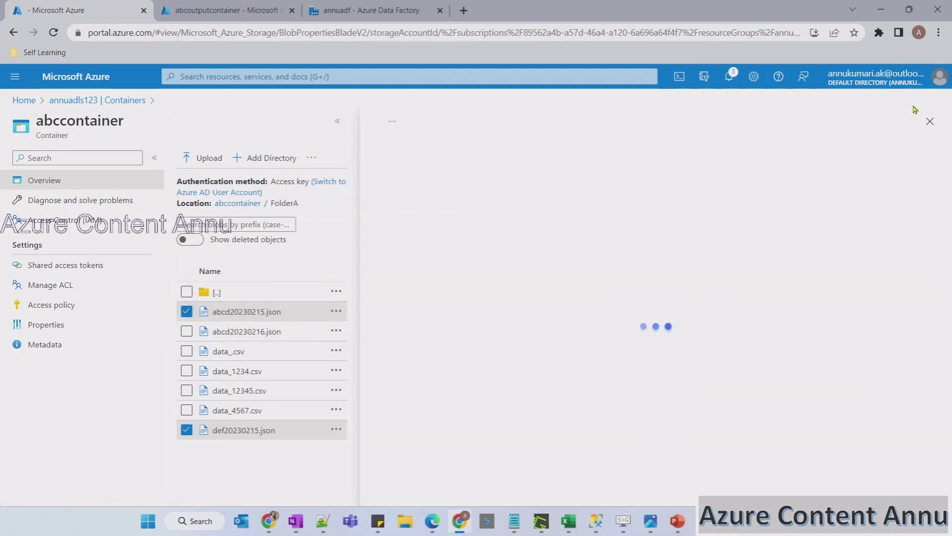
pyautogui.click(930, 121)
pyautogui.click(186, 288)
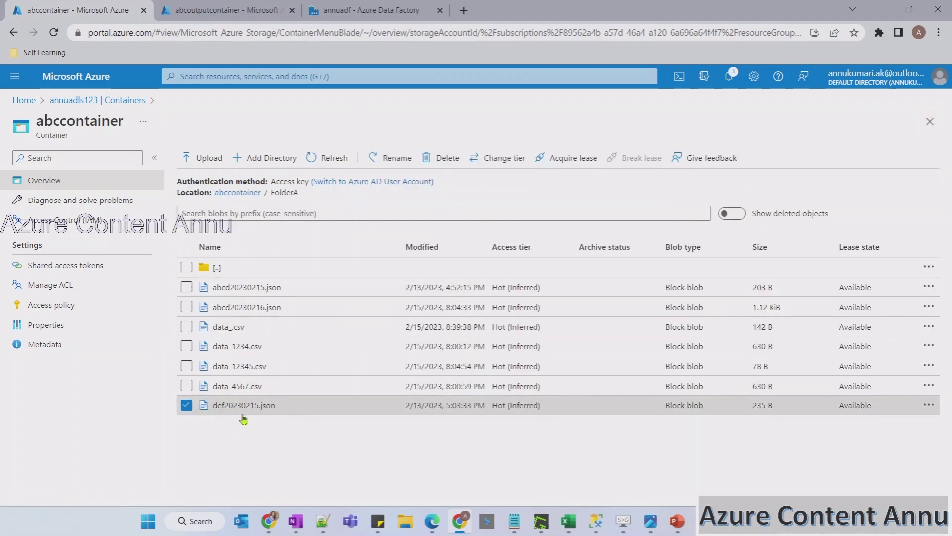
# Check FolderA of abcoutputcontainer and start a debug run of pipeline25 with the ???20230215.json pattern
pyautogui.click(226, 9)
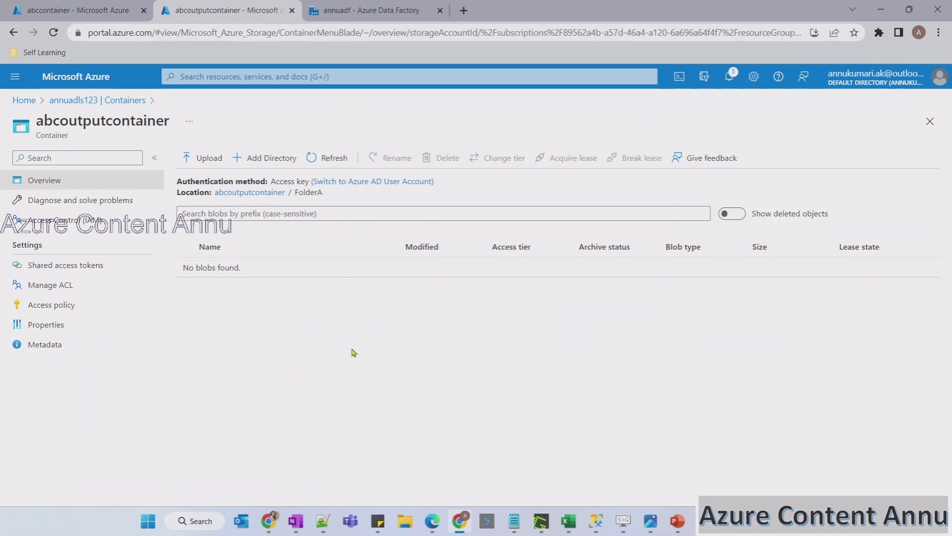
pyautogui.click(333, 9)
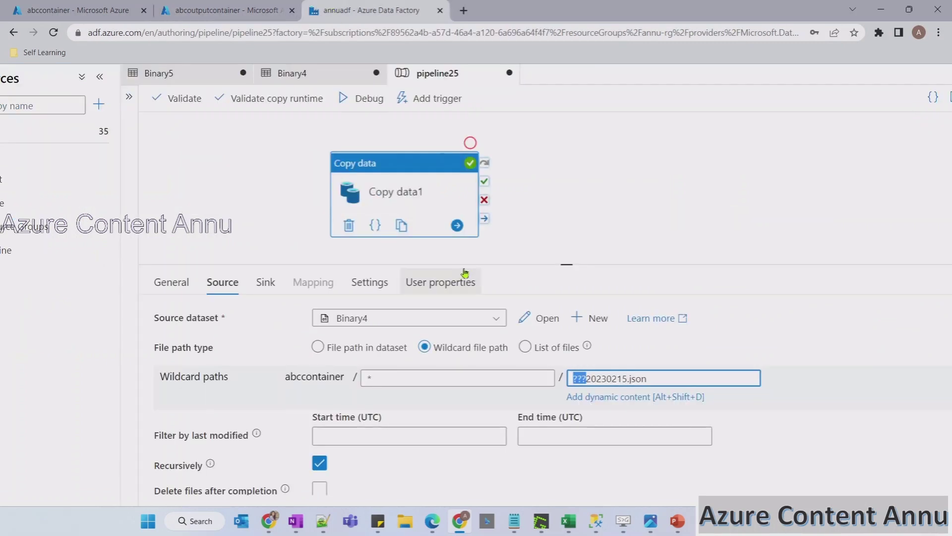
pyautogui.click(386, 150)
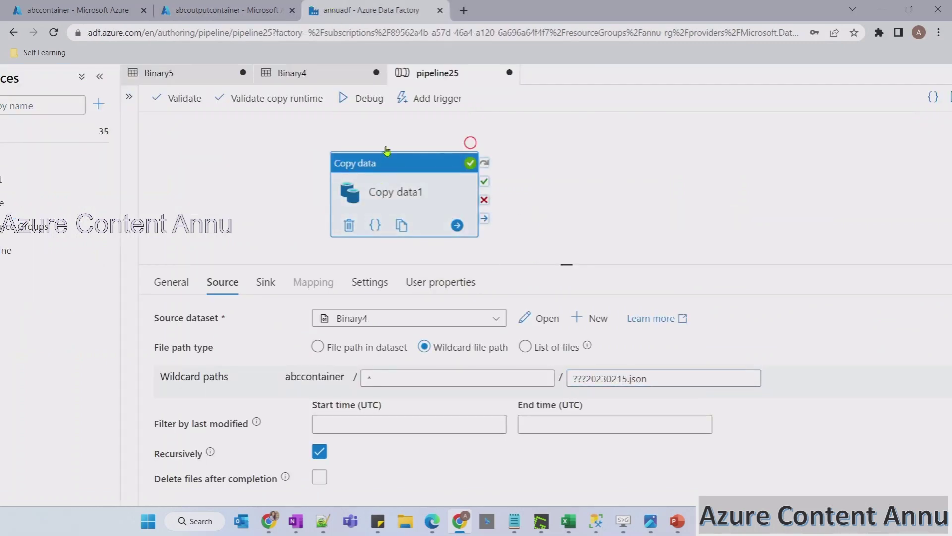
pyautogui.click(366, 105)
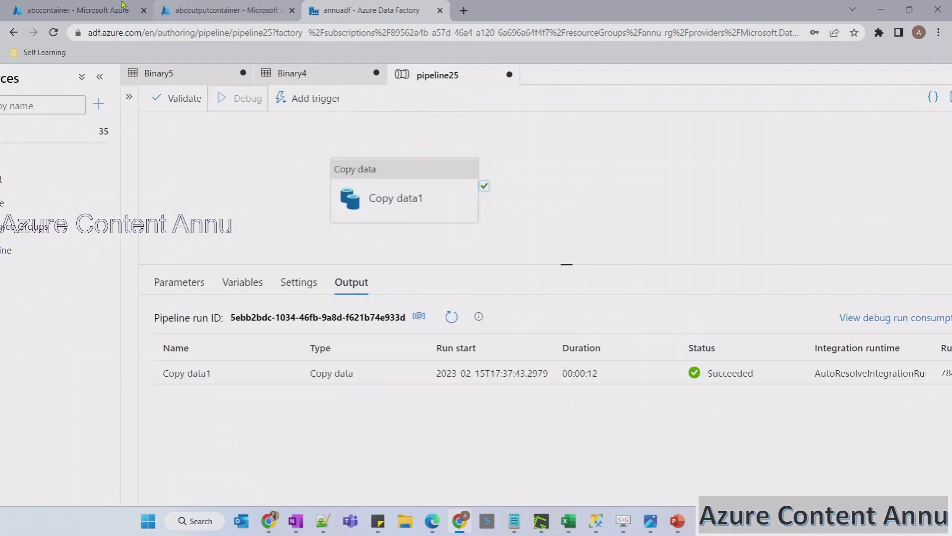
# Refresh the status of pipeline25's debug run and the file list of FolderA in abcoutputcontainer
pyautogui.click(122, 5)
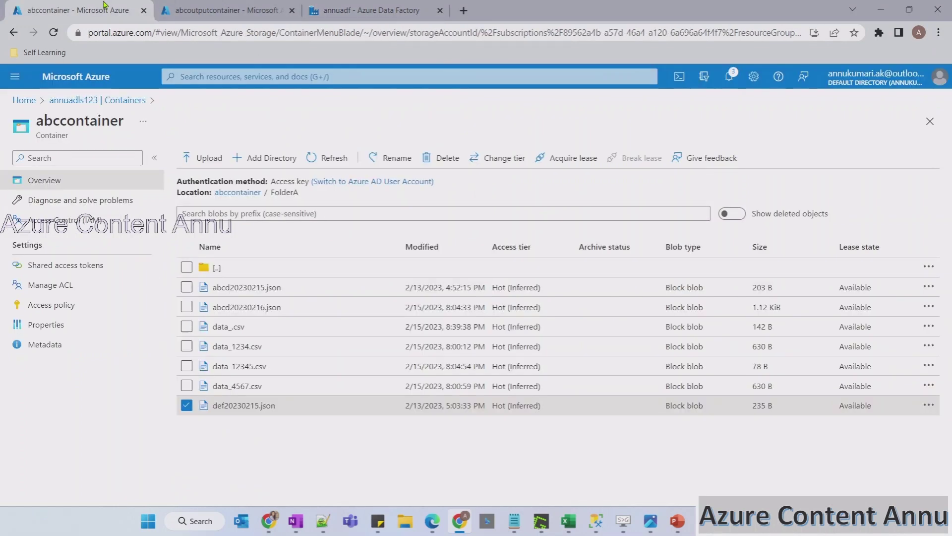
pyautogui.click(356, 3)
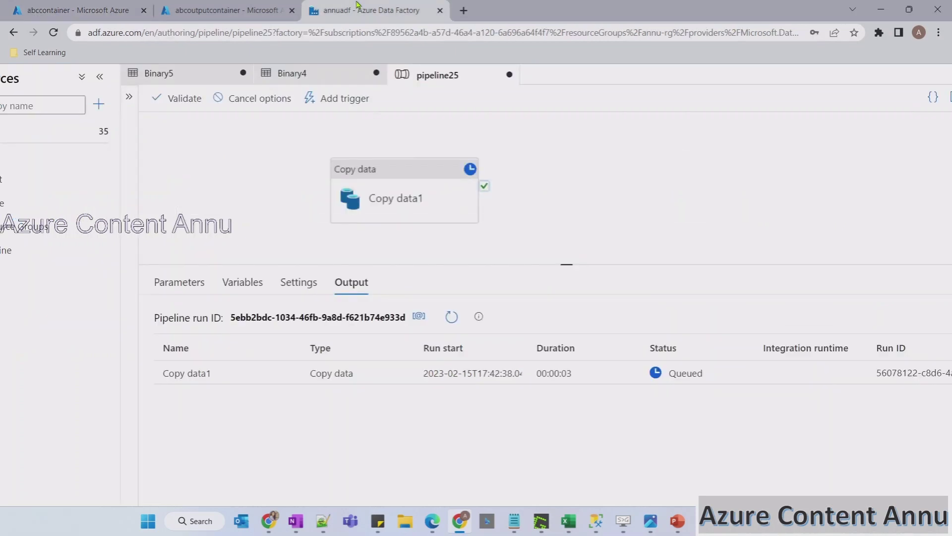
pyautogui.click(452, 318)
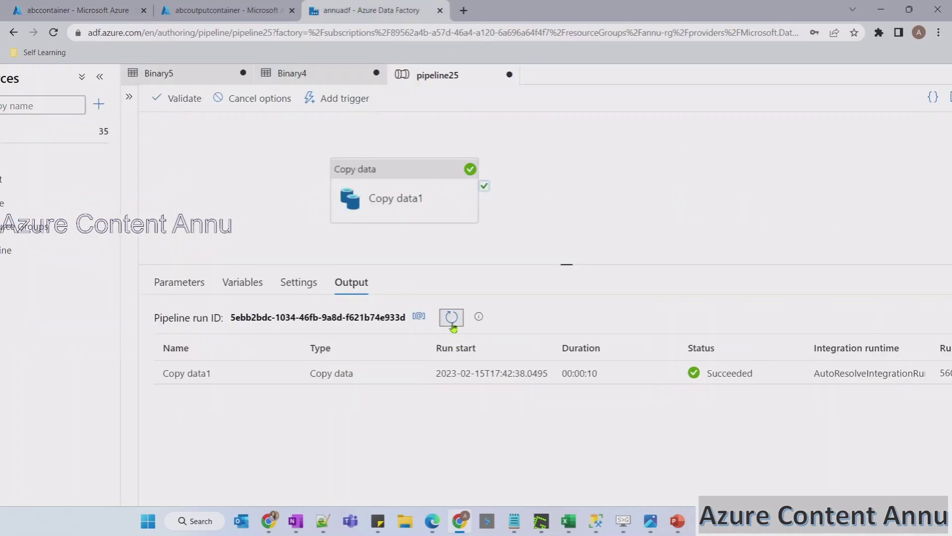
pyautogui.click(243, 7)
pyautogui.click(338, 157)
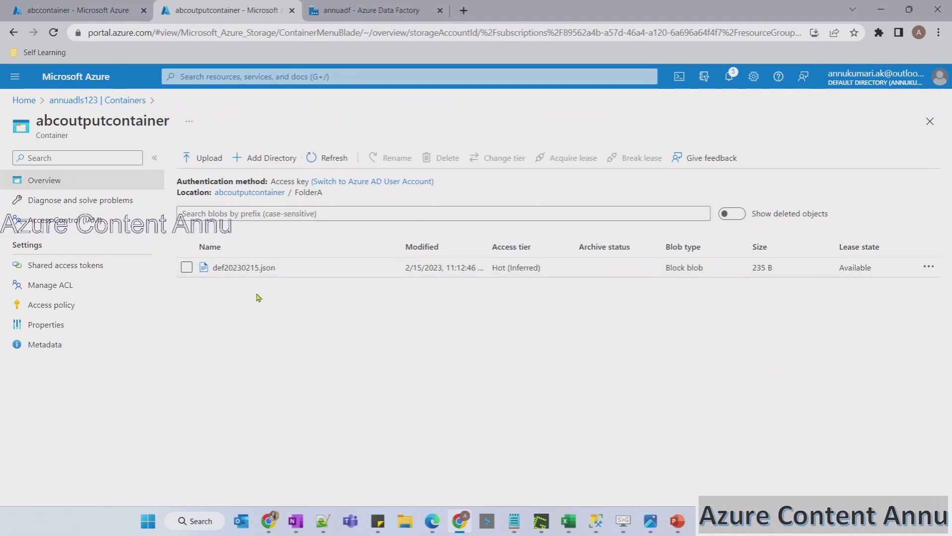
# Compare the files in FolderA of abccontainer and abcoutputcontainer with the wildcard file name in Copy data1's source
pyautogui.click(87, 7)
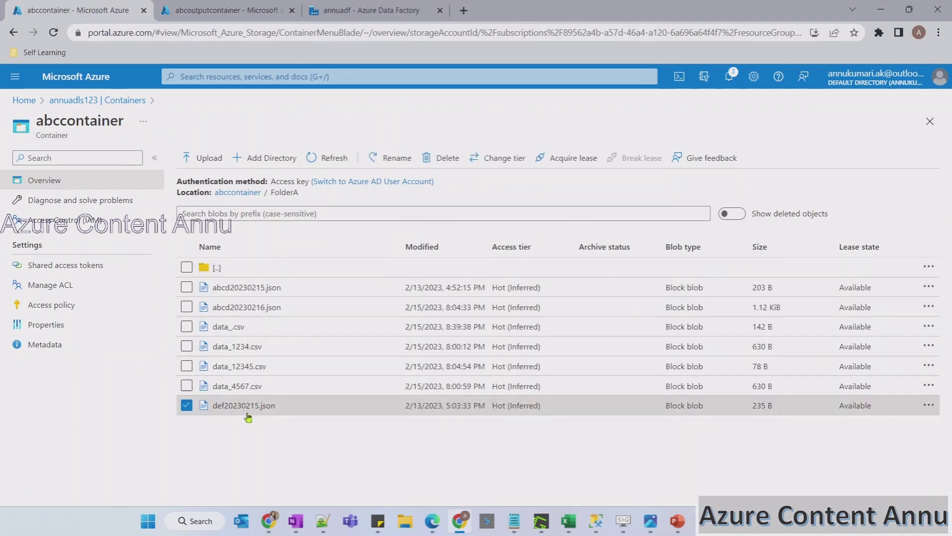
pyautogui.click(222, 7)
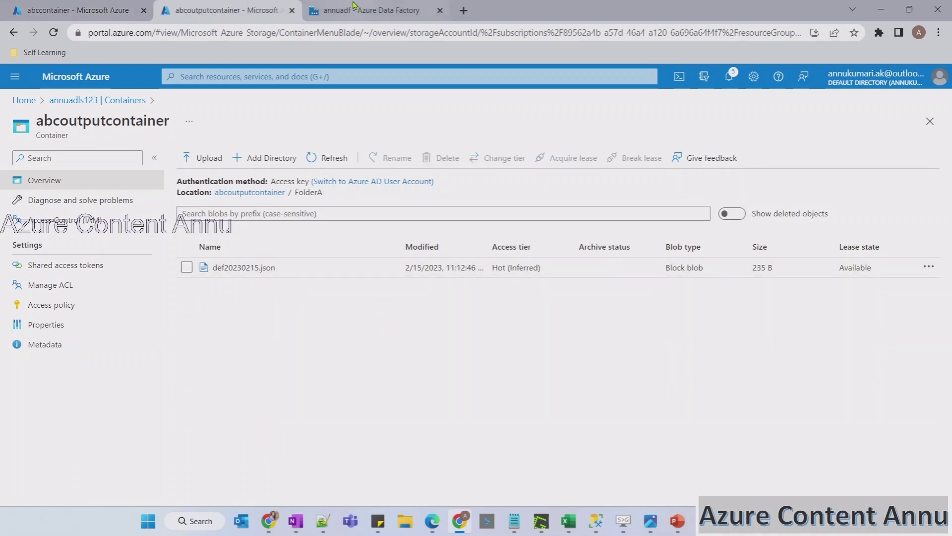
pyautogui.click(354, 6)
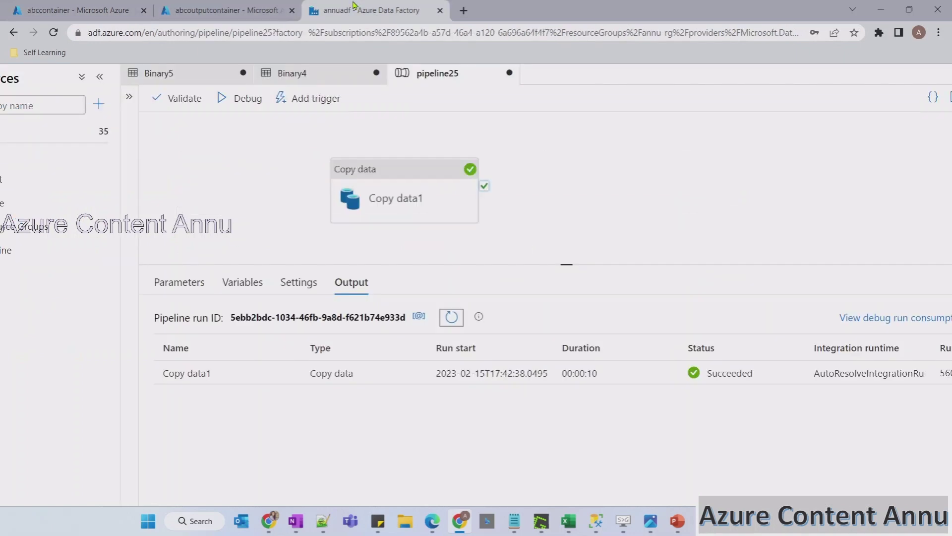
pyautogui.click(405, 211)
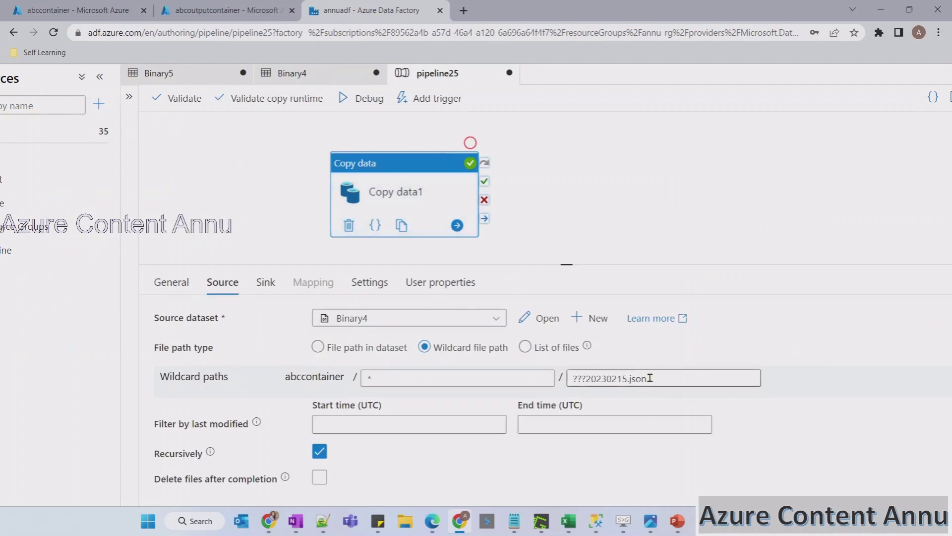
# Capture abcoutputcontainer's file list and paste it on the ???20230215.json slide in PowerPoint, beside the source file list
pyautogui.click(194, 4)
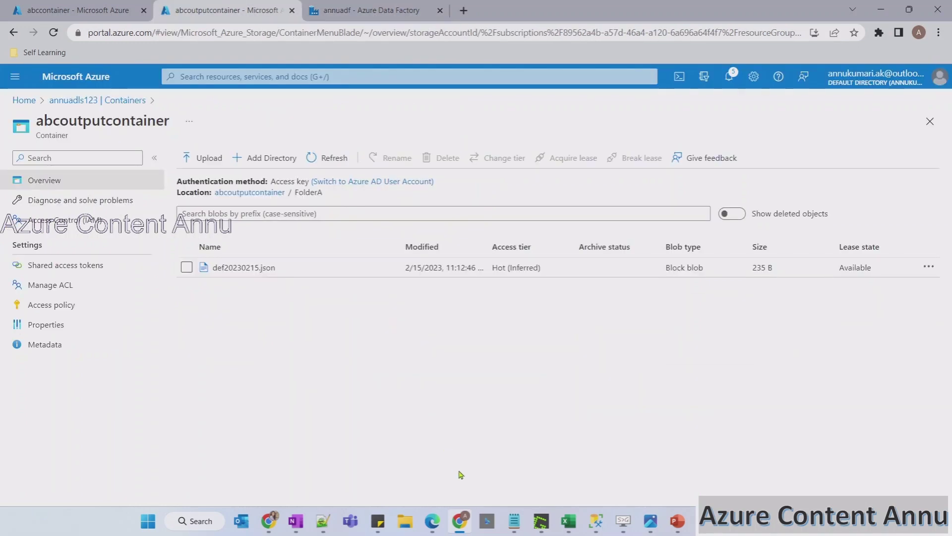
pyautogui.press('Print')
pyautogui.moveTo(164, 221); pyautogui.dragTo(388, 297)
pyautogui.click(446, 334)
pyautogui.click(678, 521)
pyautogui.hotkey('ctrl', 'v')
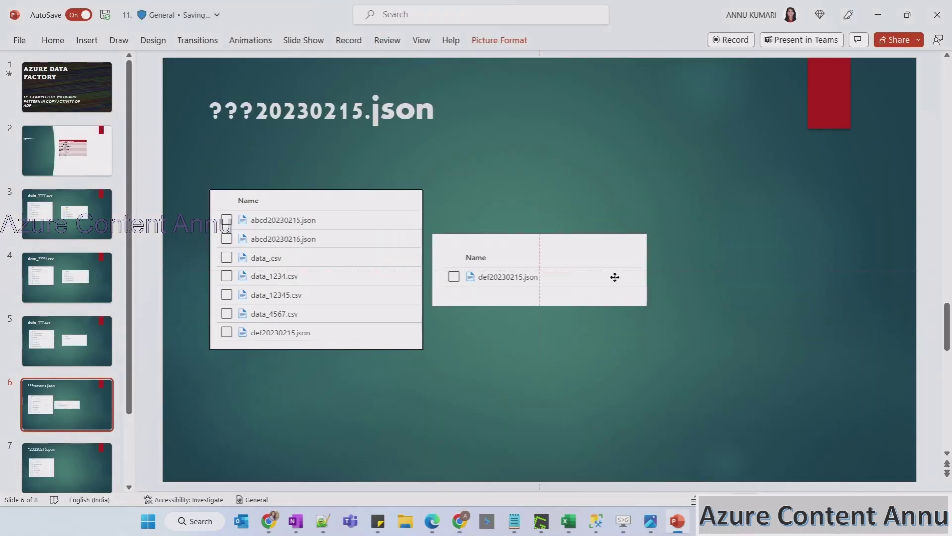
pyautogui.moveTo(614, 276); pyautogui.dragTo(679, 261)
# Go to slide 7, close the Designer pane and copy the title text *20230215.json
pyautogui.click(46, 371)
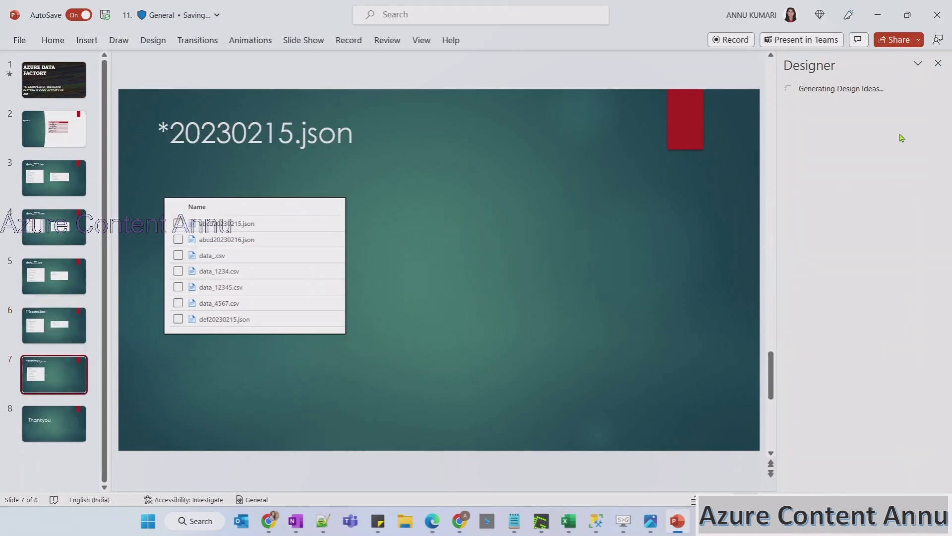
pyautogui.click(937, 63)
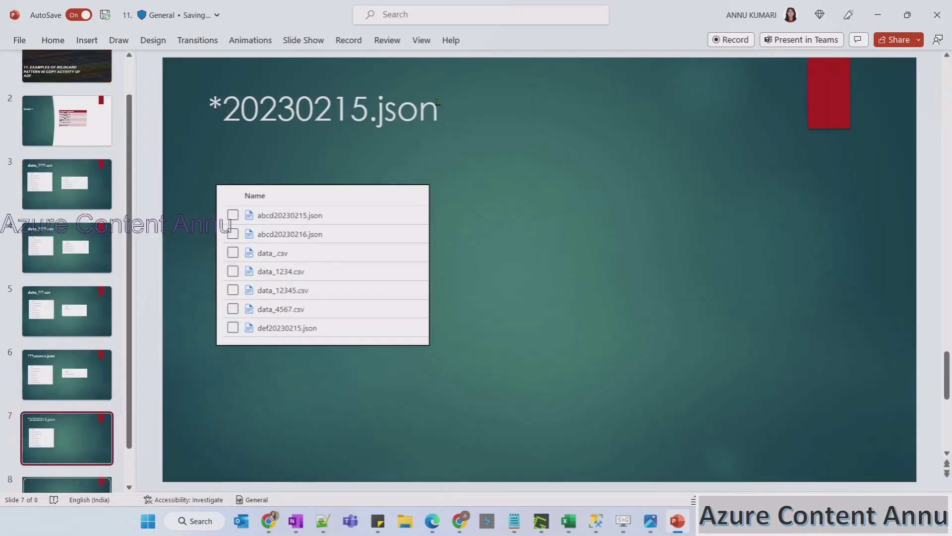
pyautogui.moveTo(438, 110); pyautogui.dragTo(211, 103)
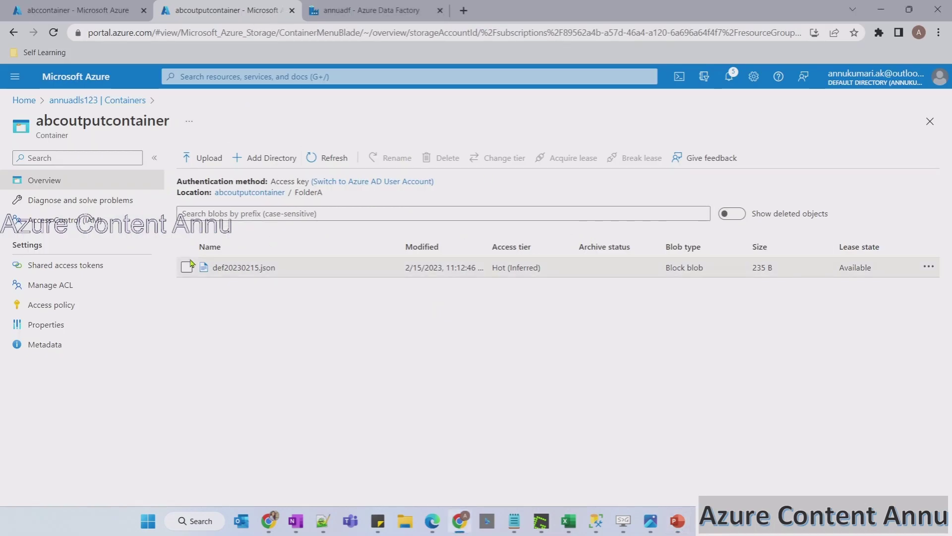
# Delete def20230215.json from FolderA of abcoutputcontainer
pyautogui.click(187, 267)
pyautogui.click(443, 158)
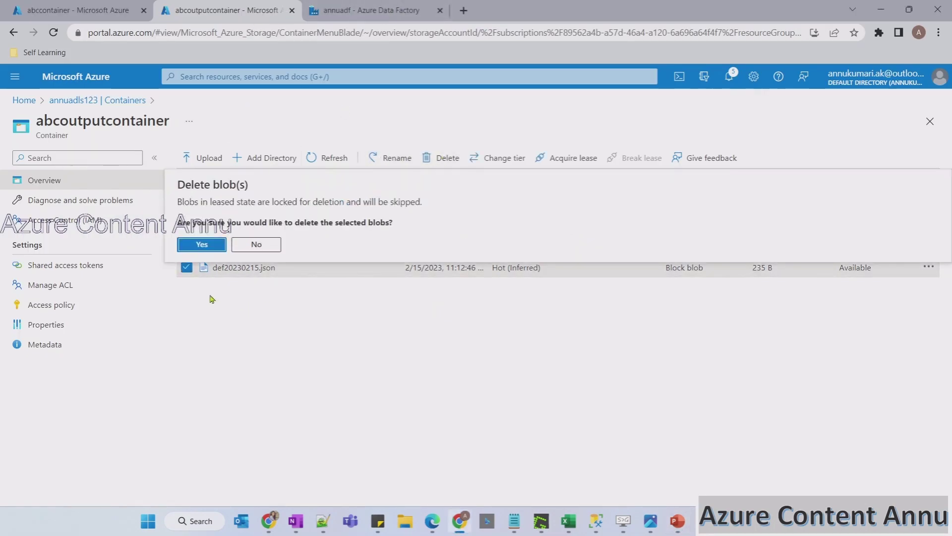
pyautogui.click(196, 249)
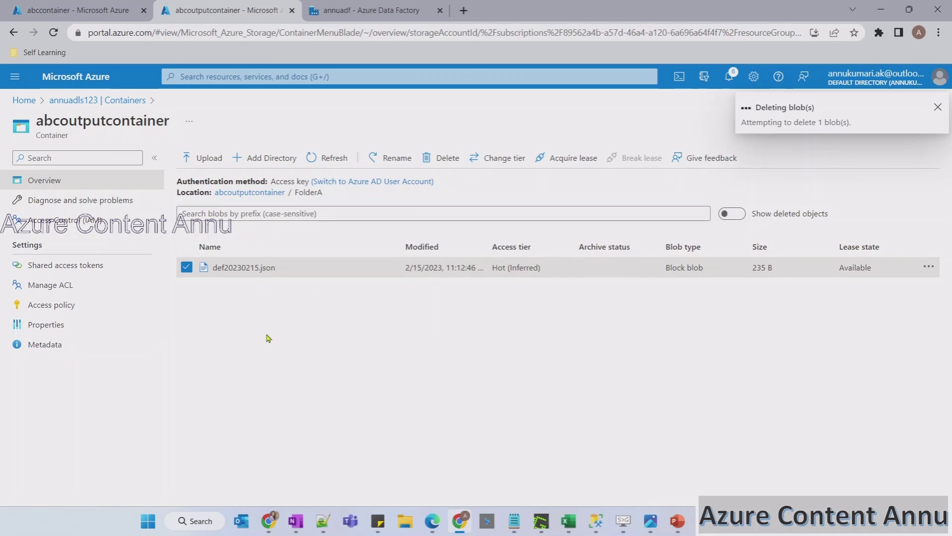
# Set the wildcard file name in Copy data1's source in Azure Data Factory to *20230215.json
pyautogui.click(347, 10)
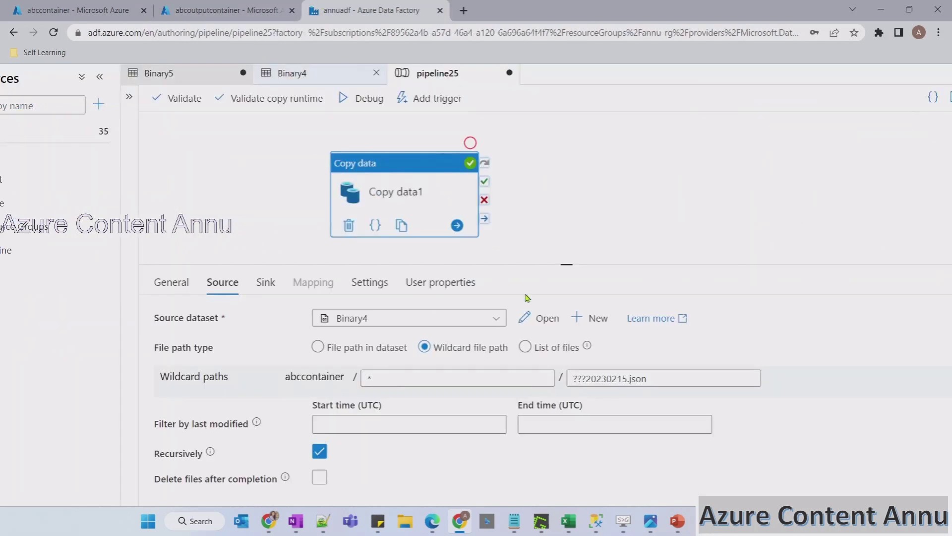
pyautogui.click(632, 379)
pyautogui.hotkey('ctrl', 'a')
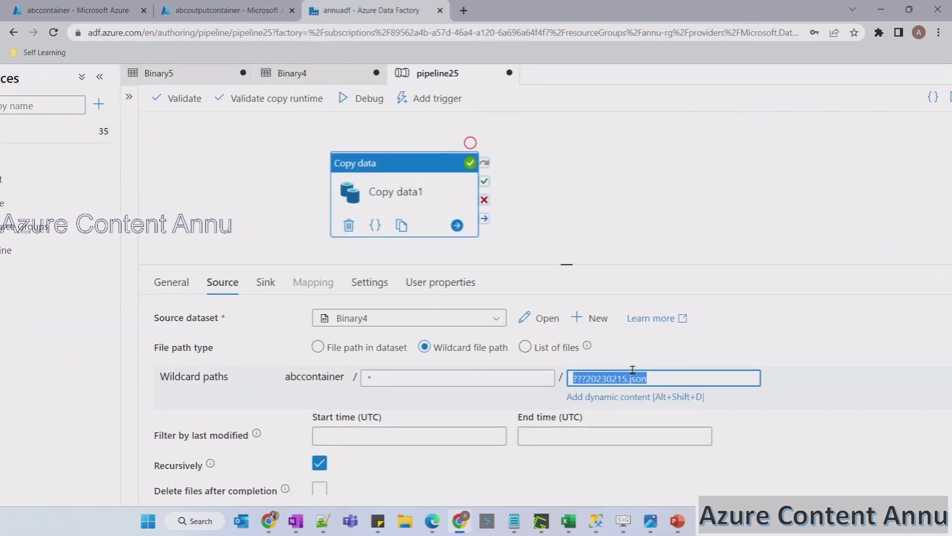
pyautogui.hotkey('ctrl', 'v')
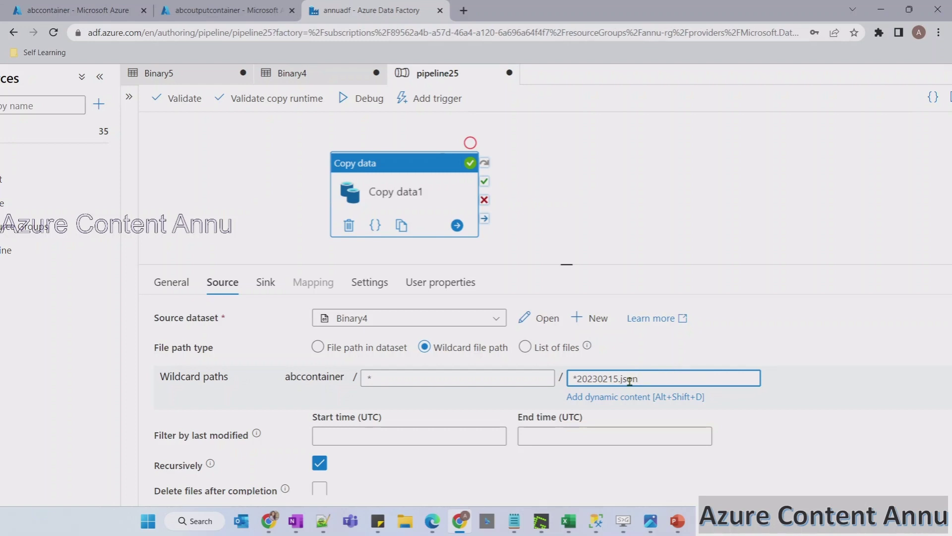
# Highlight the asterisk, the date 20230215 and the json extension in Copy data1's wildcard file name
pyautogui.moveTo(577, 379); pyautogui.dragTo(559, 380)
pyautogui.doubleClick(617, 379)
pyautogui.click(652, 385)
pyautogui.moveTo(576, 379); pyautogui.dragTo(566, 376)
pyautogui.click(578, 378)
pyautogui.moveTo(640, 378); pyautogui.dragTo(620, 379)
pyautogui.click(641, 380)
pyautogui.moveTo(578, 380); pyautogui.dragTo(619, 380)
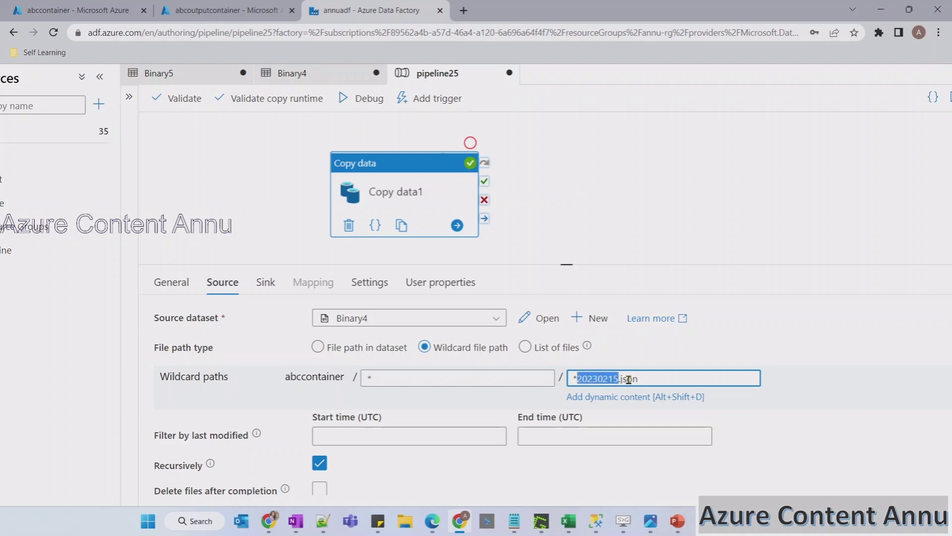
# Check FolderA in abccontainer and abcoutputcontainer, and highlight the date 20230215 in the wildcard file name again
pyautogui.click(78, 10)
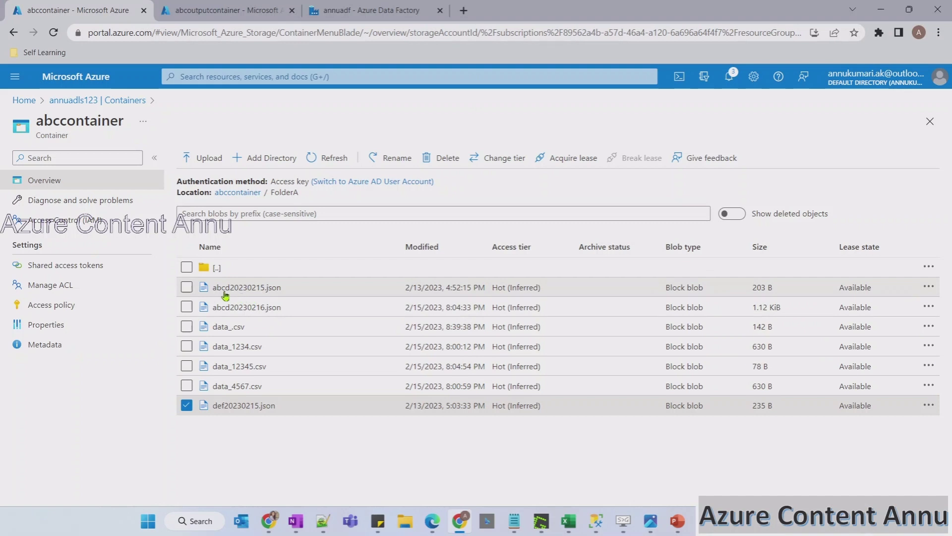
pyautogui.click(210, 10)
pyautogui.click(350, 10)
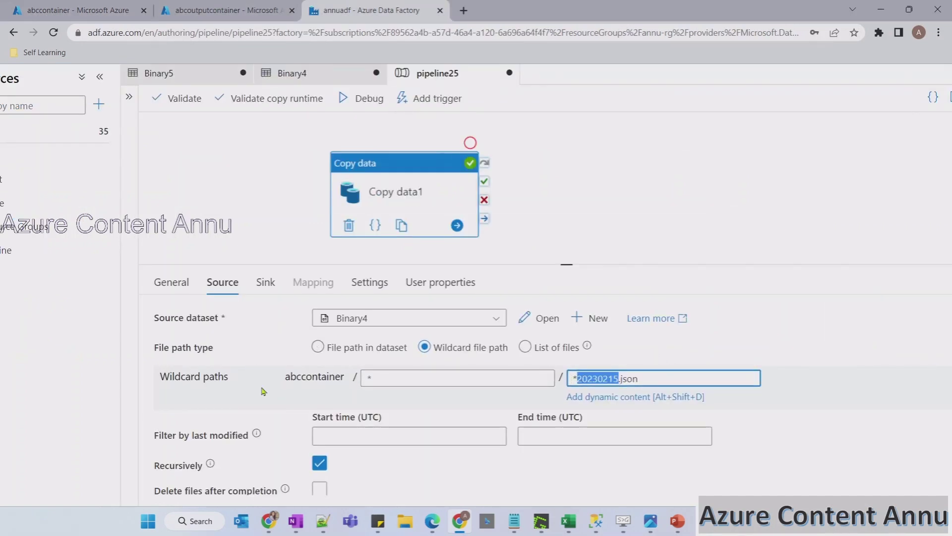
pyautogui.click(686, 362)
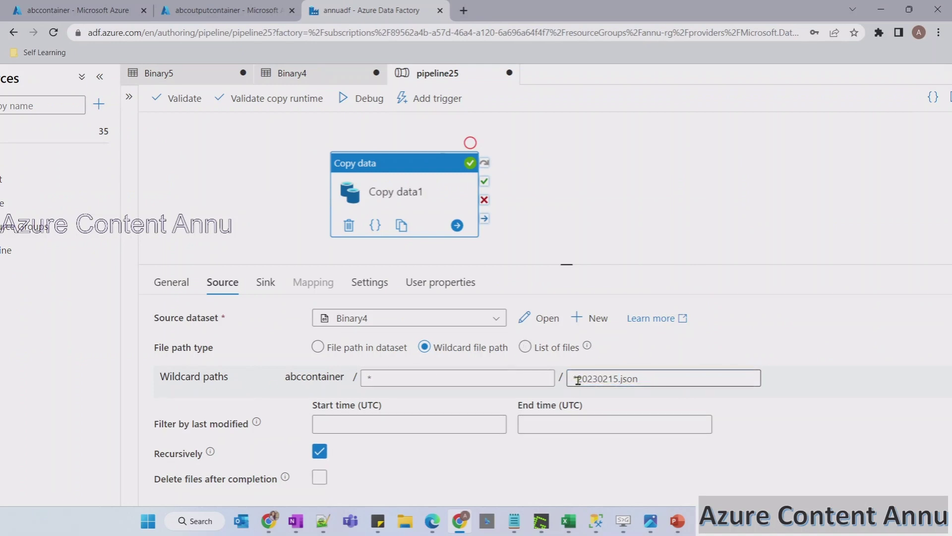
pyautogui.doubleClick(618, 379)
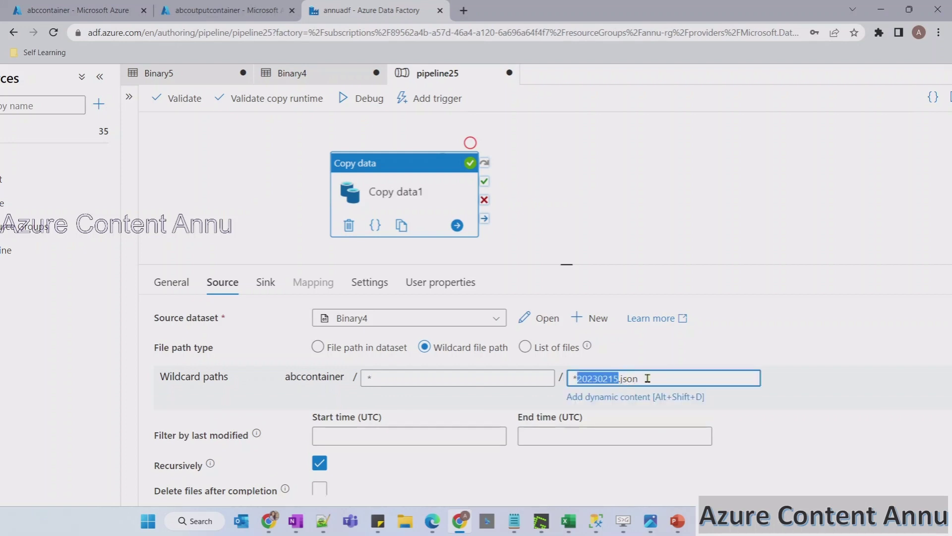
# Try the wildcard file name variant *20230215.* and a sales_???_ prefix in Copy data1's source
pyautogui.click(647, 378)
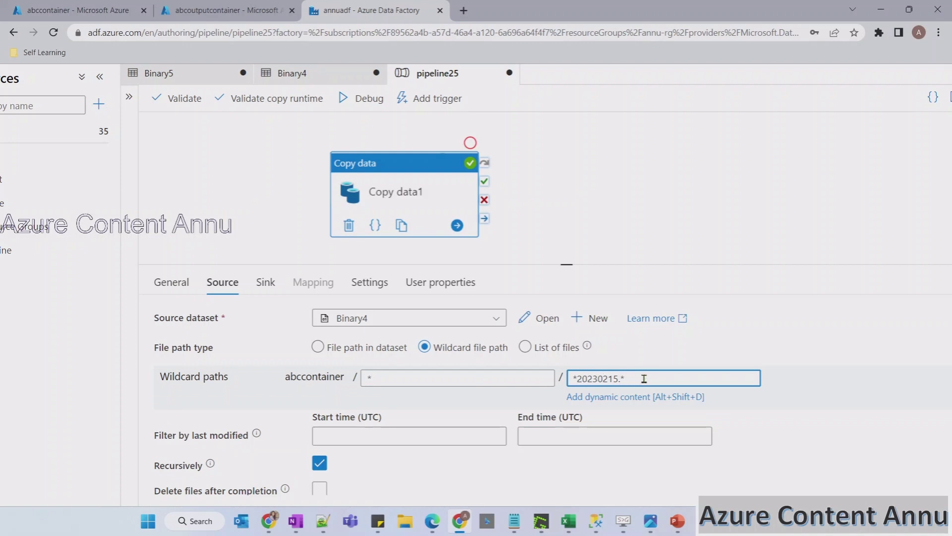
pyautogui.press('Left')
pyautogui.press('Left')
pyautogui.press('Left')
pyautogui.press('Left')
pyautogui.press('Left')
pyautogui.press('Left')
pyautogui.press('Left')
pyautogui.press('Left')
pyautogui.press('Left')
pyautogui.press('Left')
pyautogui.press('Left')
pyautogui.write('sales')
pyautogui.write('_')
pyautogui.write('???_')
pyautogui.press('Delete')
# Restore Copy data1's wildcard file name to *20230215.json and check it against the slide title in PowerPoint
pyautogui.moveTo(613, 378); pyautogui.dragTo(571, 378)
pyautogui.press('Delete')
pyautogui.write('json')
pyautogui.click(573, 378)
pyautogui.write('*')
pyautogui.click(677, 522)
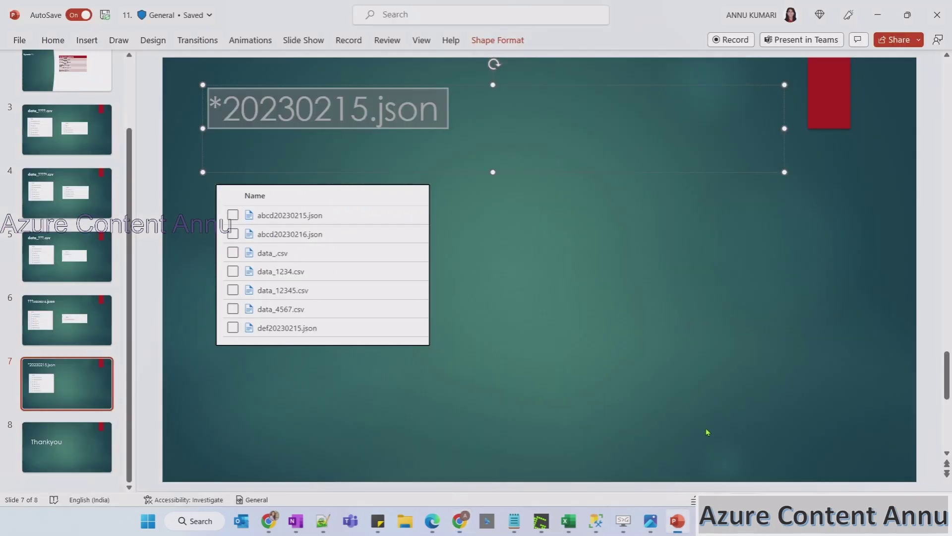
pyautogui.hotkey('alt', 'Tab')
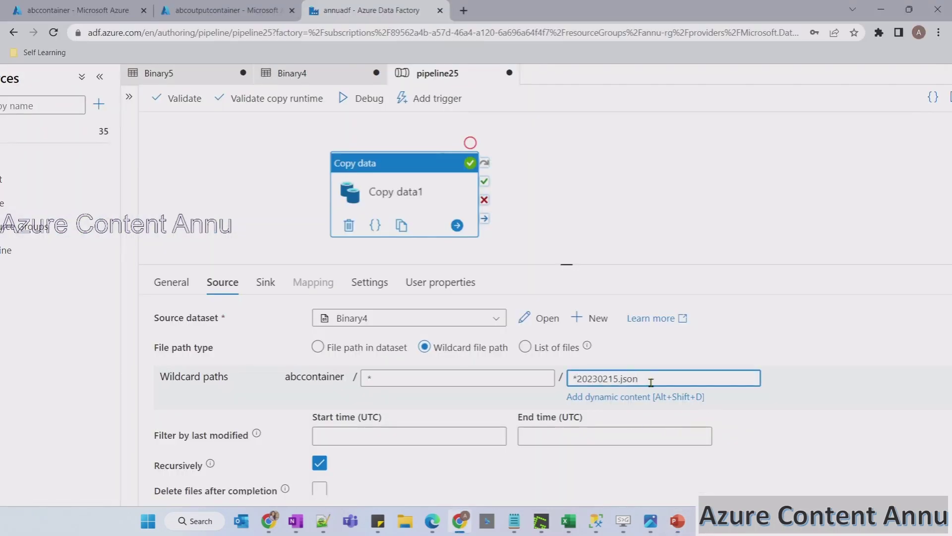
# In FolderA of abccontainer, also select abcd20230215.json and highlight the name abcd20230216.json for comparison
pyautogui.click(74, 10)
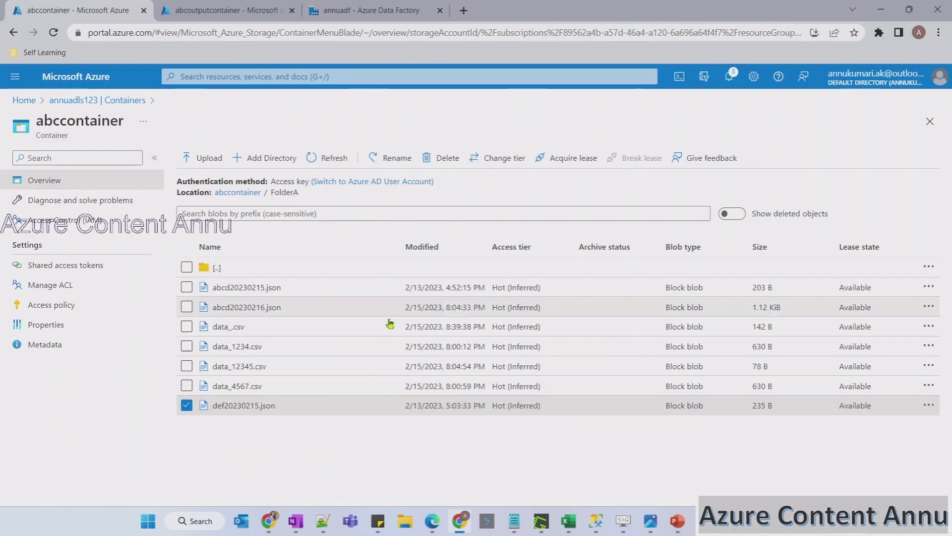
pyautogui.click(186, 287)
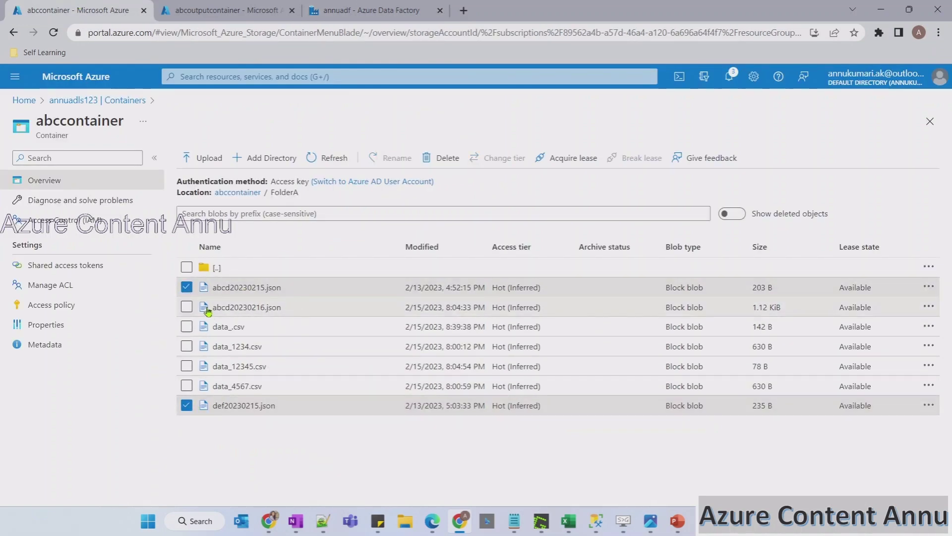
pyautogui.moveTo(281, 308); pyautogui.dragTo(212, 309)
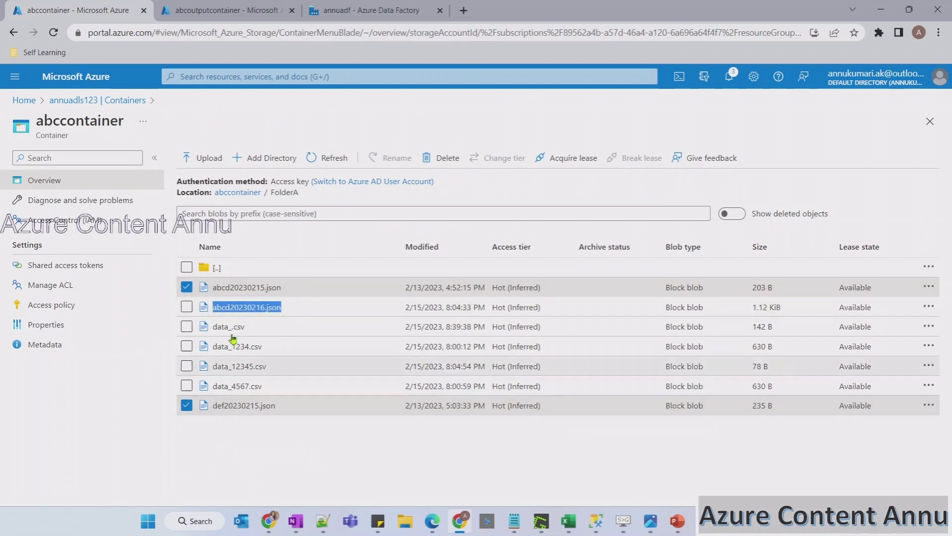
# Highlight the asterisk in Copy data1's wildcard and start a debug run of pipeline25 with the *20230215.json pattern
pyautogui.click(345, 12)
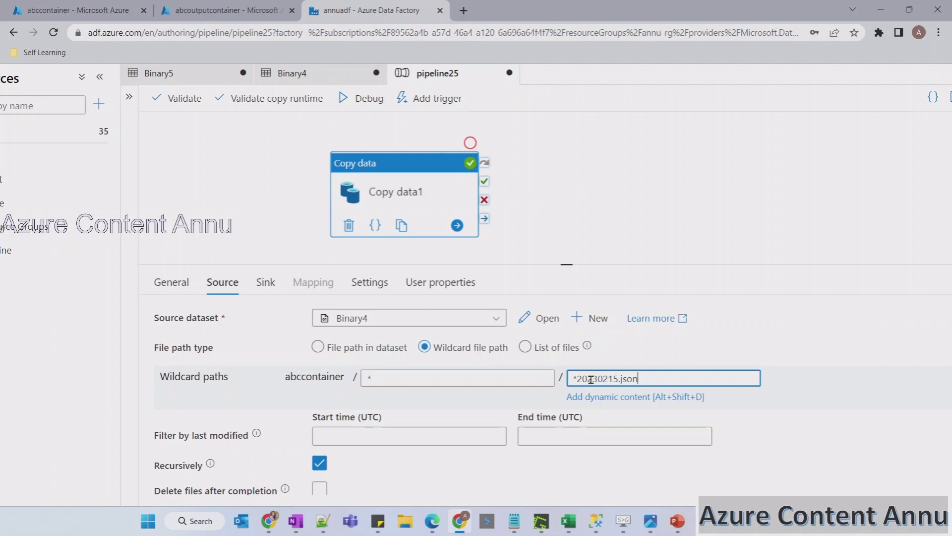
pyautogui.click(576, 380)
pyautogui.write('*')
pyautogui.moveTo(576, 376); pyautogui.dragTo(571, 375)
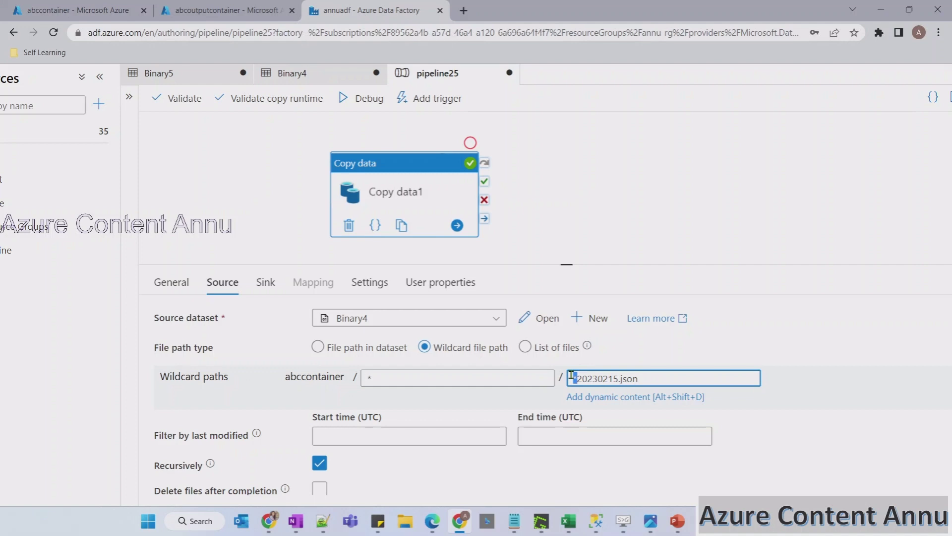
pyautogui.click(660, 381)
pyautogui.click(364, 98)
# Refresh FolderA of abcoutputcontainer, review the selected source files in abccontainer and check the status of pipeline25's run
pyautogui.click(233, 6)
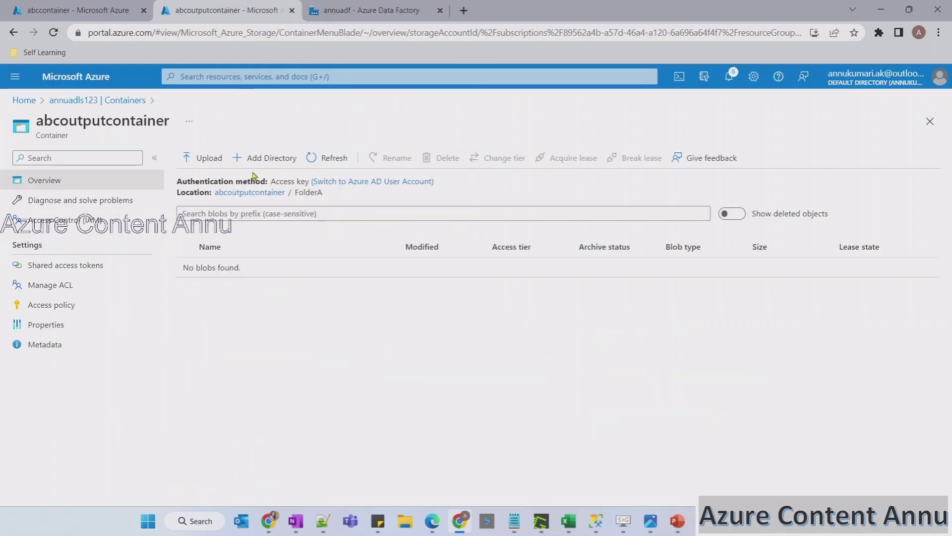
pyautogui.click(328, 160)
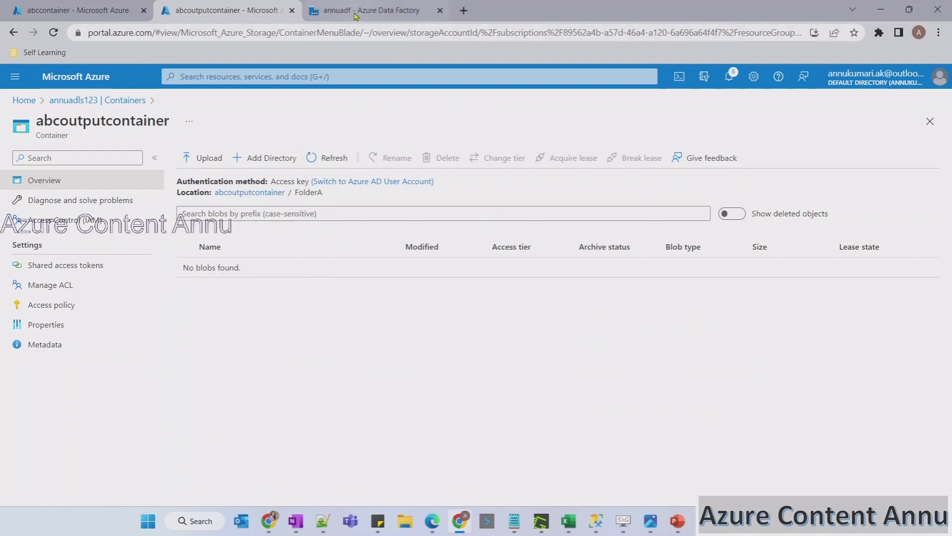
pyautogui.click(39, 5)
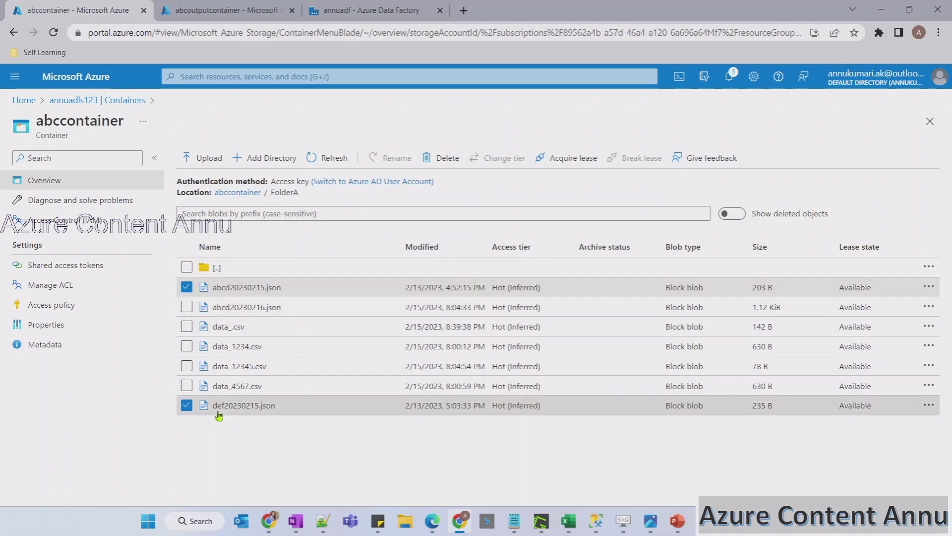
pyautogui.click(228, 14)
pyautogui.click(369, 10)
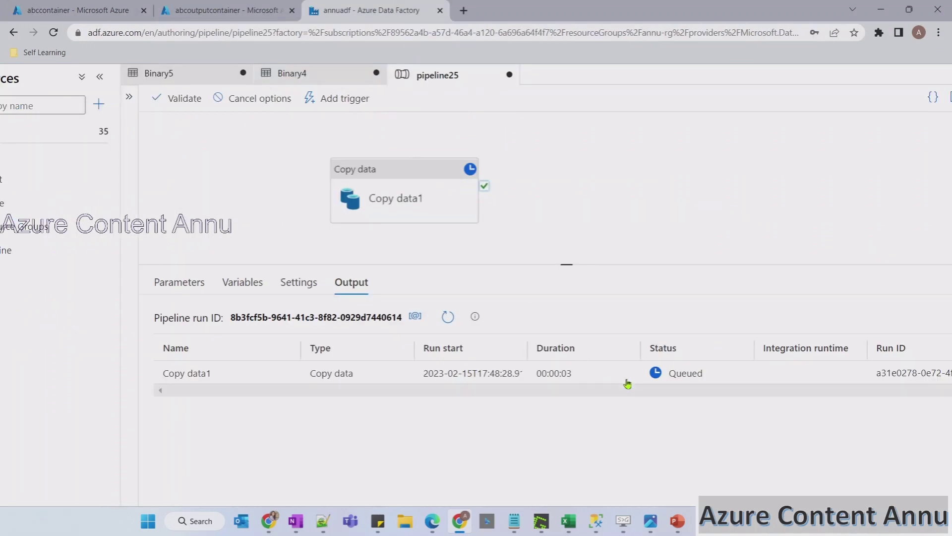
# Refresh pipeline25's run status and FolderA of abcoutputcontainer, and highlight abcd20230216.json in abccontainer to compare source with output
pyautogui.click(459, 318)
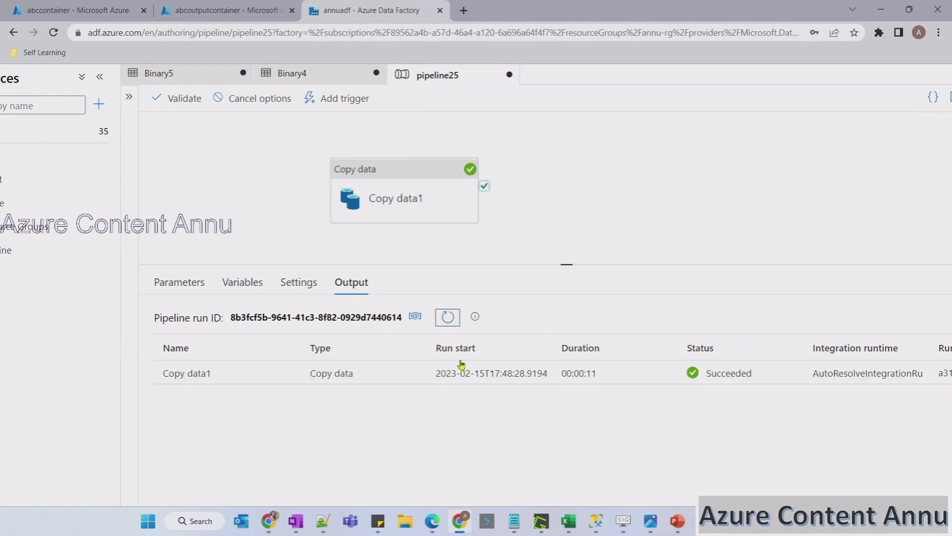
pyautogui.click(225, 10)
pyautogui.click(340, 164)
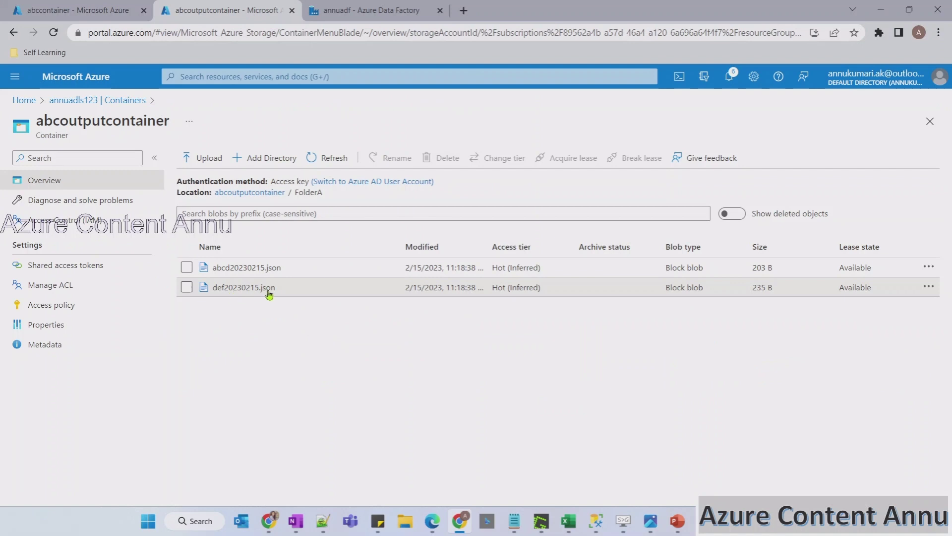
pyautogui.hotkey('ctrl', 'pageup')
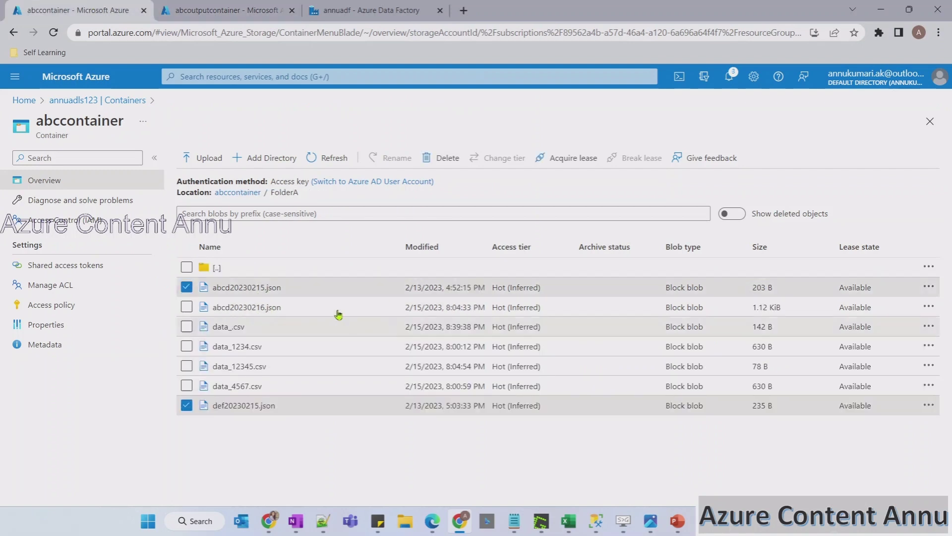
pyautogui.moveTo(287, 310); pyautogui.dragTo(211, 311)
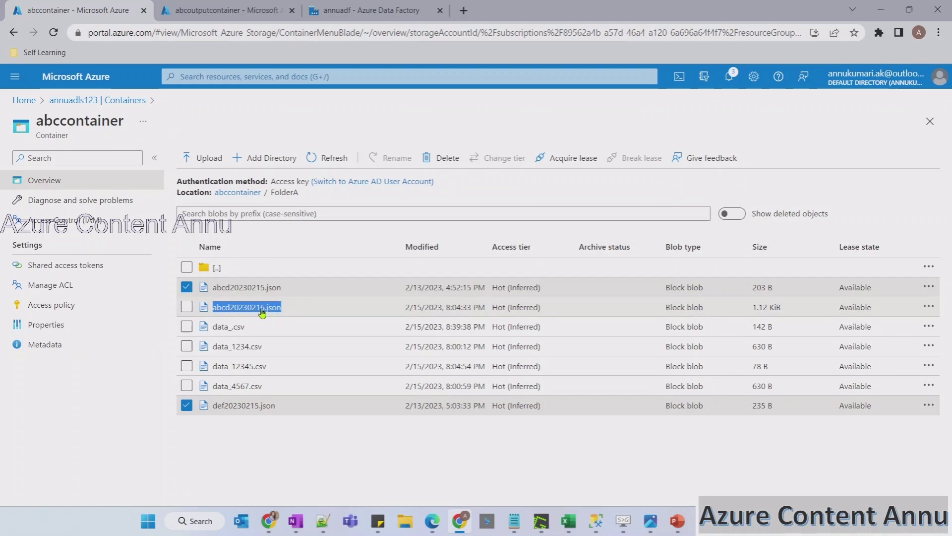
# Capture the FolderA file list of abcoutputcontainer and paste it into PowerPoint's *20230215.json slide, placed to the right of the source list
pyautogui.hotkey('ctrl', 'Tab')
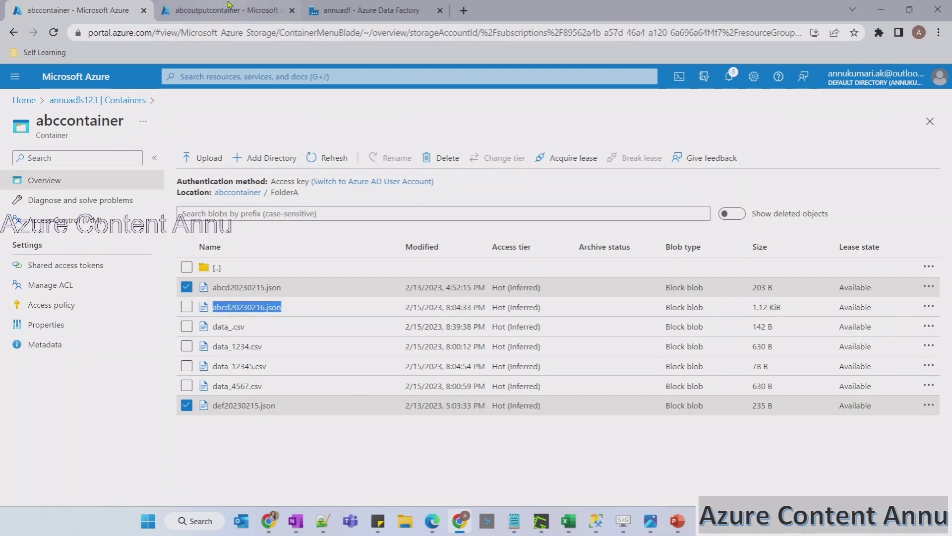
pyautogui.press('Print')
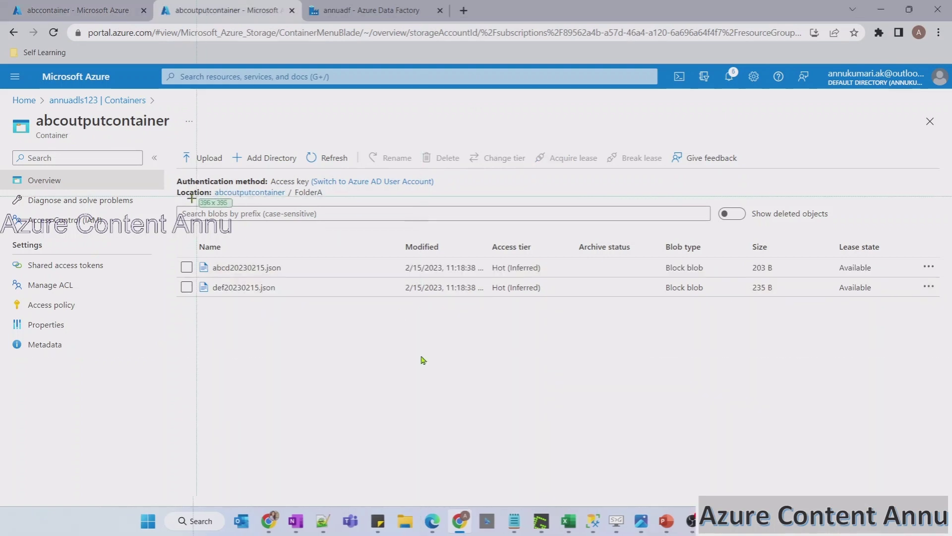
pyautogui.moveTo(165, 222); pyautogui.dragTo(397, 326)
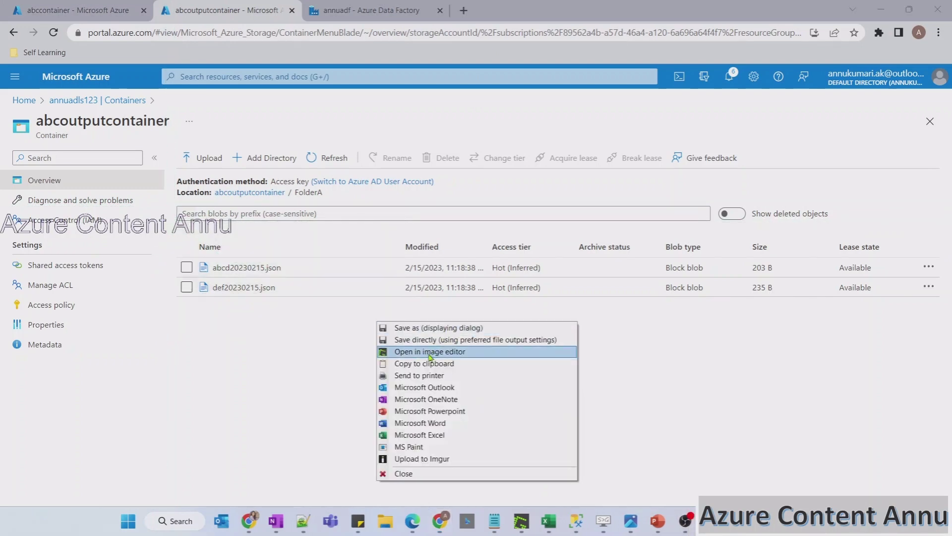
pyautogui.click(429, 367)
pyautogui.click(656, 519)
pyautogui.hotkey('ctrl', 'v')
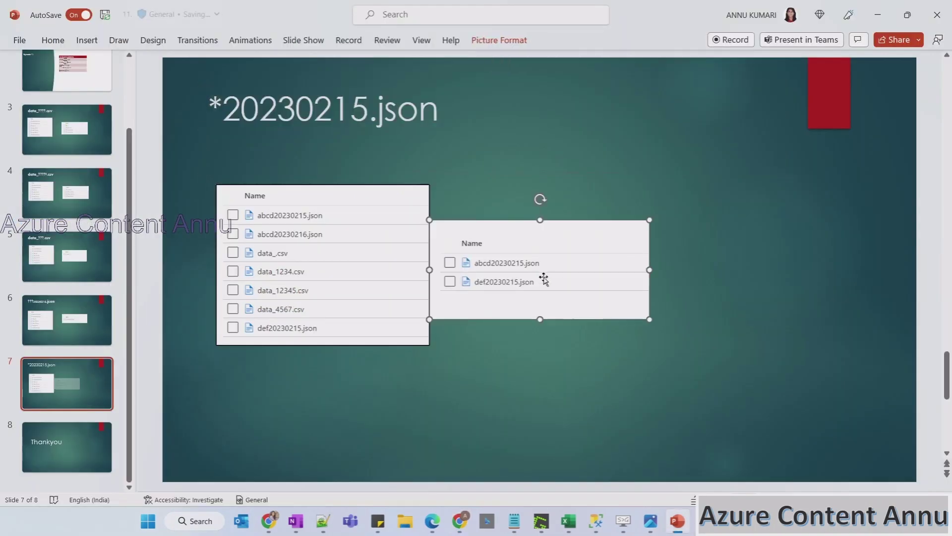
pyautogui.click(938, 63)
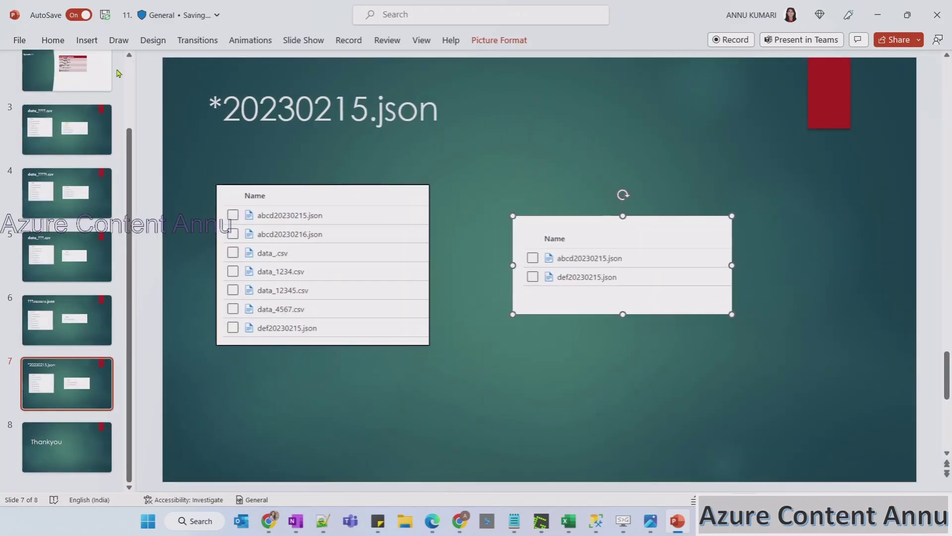
# On the data_????.csv slide, ink ticks beside data_.csv, data_1234.csv and data_4567.csv, and circle and strike through data_12345.csv
pyautogui.click(60, 141)
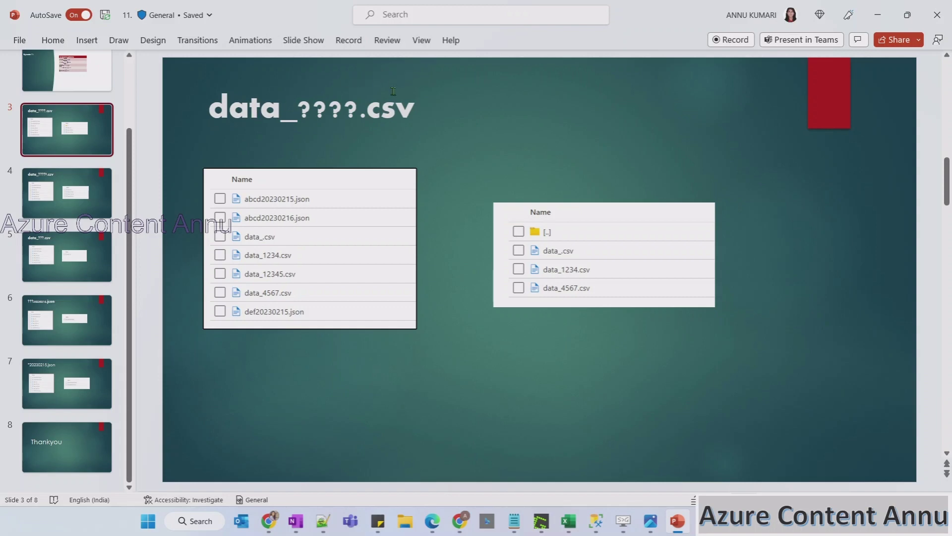
pyautogui.moveTo(286, 242)
pyautogui.mouseDown()
pyautogui.moveTo(300, 233)
pyautogui.moveTo(310, 258)
pyautogui.moveTo(322, 252)
pyautogui.mouseUp()
pyautogui.moveTo(313, 294)
pyautogui.mouseDown()
pyautogui.moveTo(333, 286)
pyautogui.moveTo(323, 274)
pyautogui.moveTo(263, 273)
pyautogui.mouseUp()
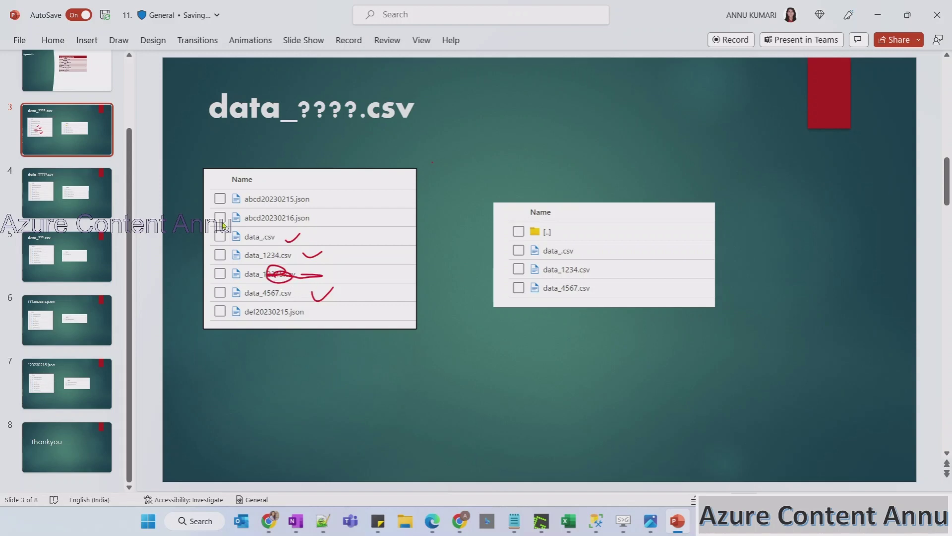
# On the data_????*.csv slide, circle the asterisk in red ink, underline data_ and bracket the four data_ files in the source list
pyautogui.press('pagedown')
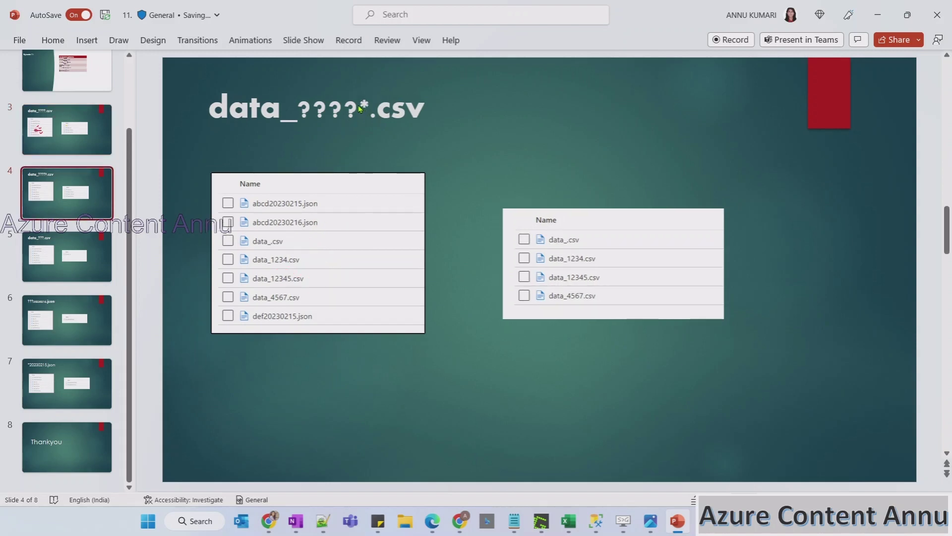
pyautogui.moveTo(383, 112); pyautogui.dragTo(354, 108)
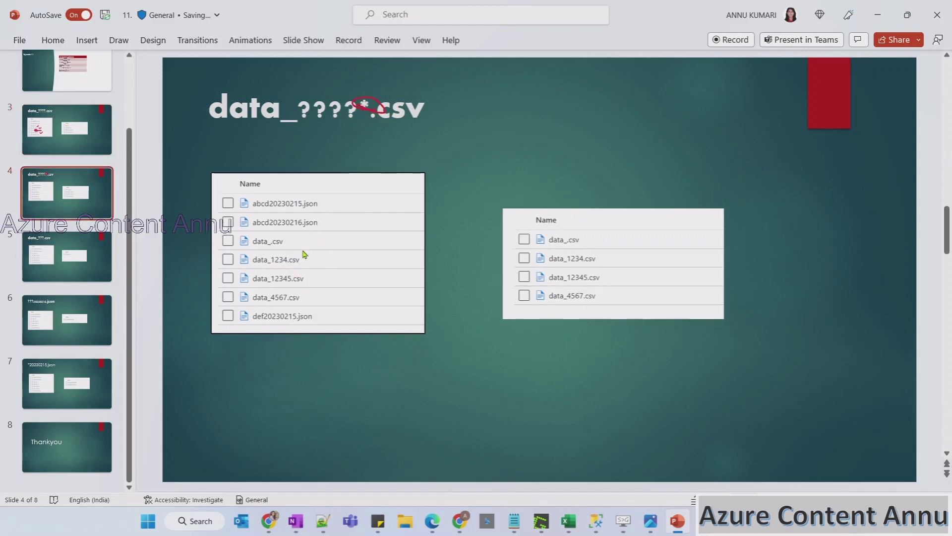
pyautogui.moveTo(305, 242); pyautogui.dragTo(313, 296)
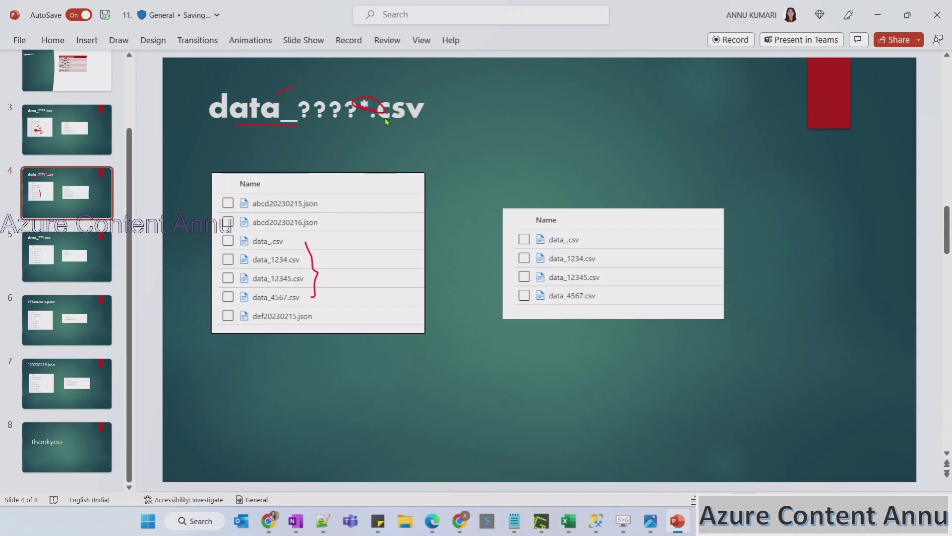
# On the data_???.csv slide, circle the question marks, bracket the three numbered data files, tick data_.csv and circle it in the output list
pyautogui.click(71, 262)
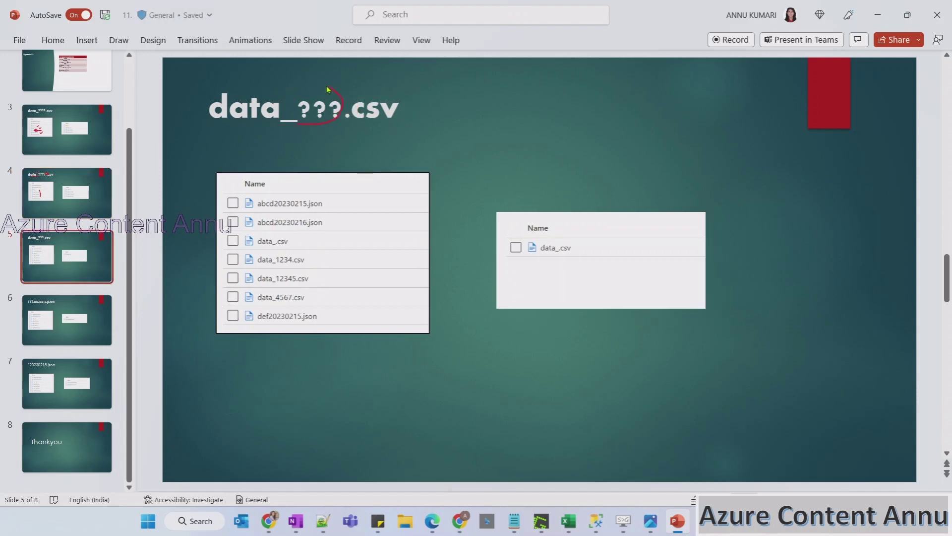
pyautogui.moveTo(299, 124)
pyautogui.mouseDown()
pyautogui.moveTo(303, 89)
pyautogui.moveTo(325, 122)
pyautogui.mouseUp()
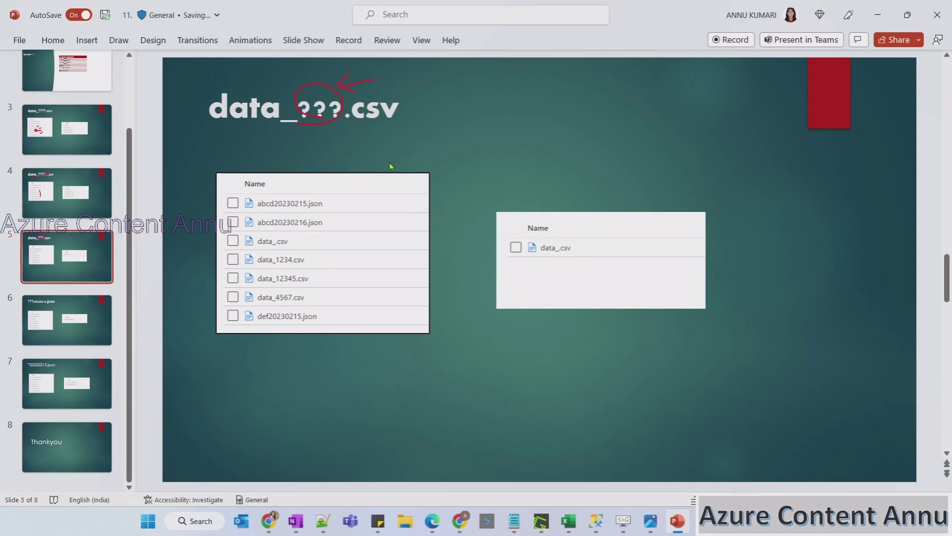
pyautogui.moveTo(321, 255); pyautogui.dragTo(324, 304)
pyautogui.moveTo(290, 245); pyautogui.dragTo(322, 223)
pyautogui.moveTo(541, 248)
pyautogui.mouseDown()
pyautogui.moveTo(545, 259)
pyautogui.moveTo(535, 241)
pyautogui.mouseUp()
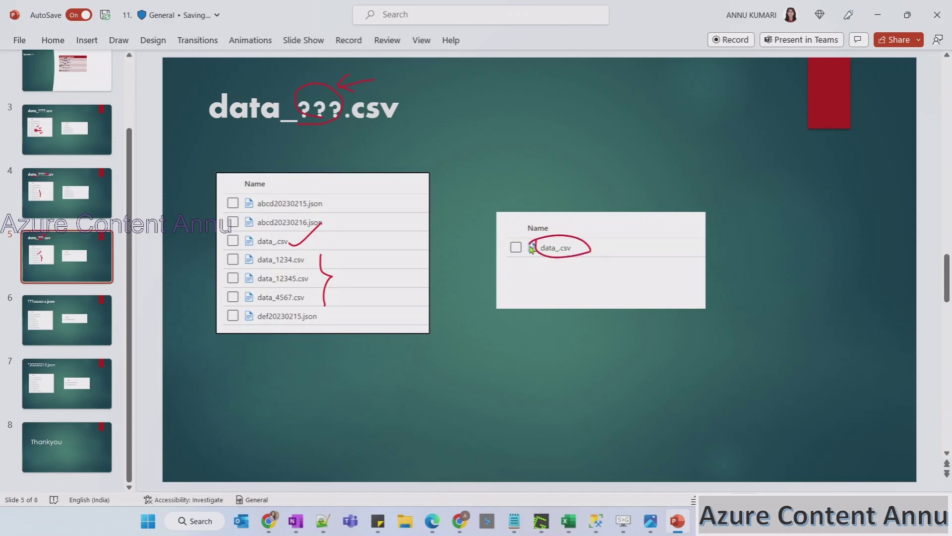
# On the ???20230215.json slide, circle the question marks, underline the pattern, and mark the three source JSON files and the output def20230215.json
pyautogui.click(88, 310)
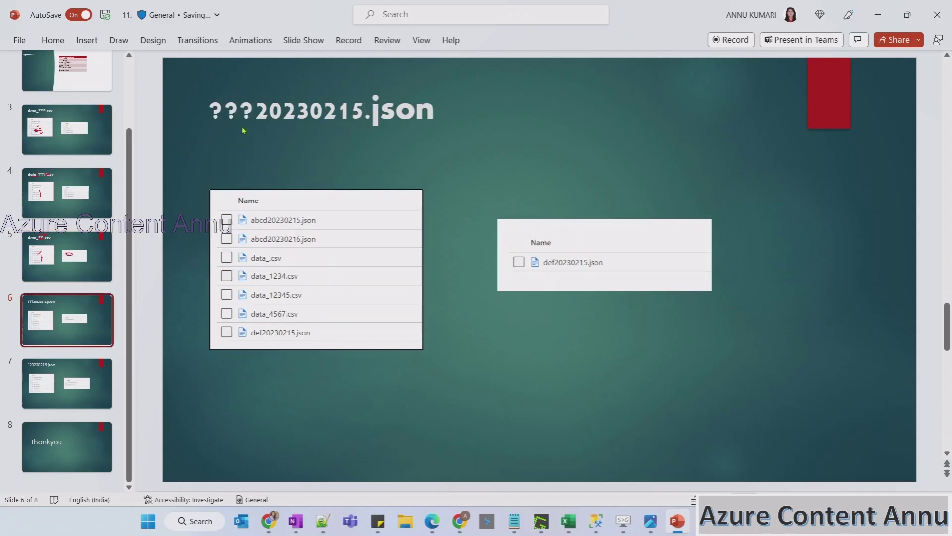
pyautogui.moveTo(243, 127); pyautogui.dragTo(401, 128)
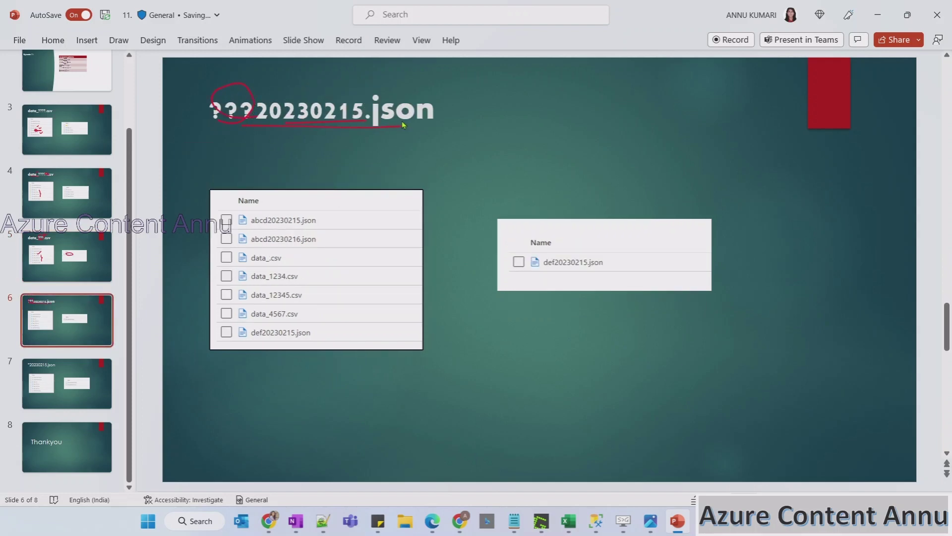
pyautogui.moveTo(405, 119); pyautogui.dragTo(457, 119)
pyautogui.moveTo(325, 222)
pyautogui.mouseDown()
pyautogui.moveTo(337, 220)
pyautogui.moveTo(335, 243)
pyautogui.moveTo(358, 228)
pyautogui.mouseUp()
pyautogui.moveTo(340, 327); pyautogui.dragTo(357, 325)
pyautogui.moveTo(272, 329)
pyautogui.mouseDown()
pyautogui.moveTo(248, 332)
pyautogui.moveTo(263, 343)
pyautogui.moveTo(272, 328)
pyautogui.moveTo(298, 335)
pyautogui.mouseUp()
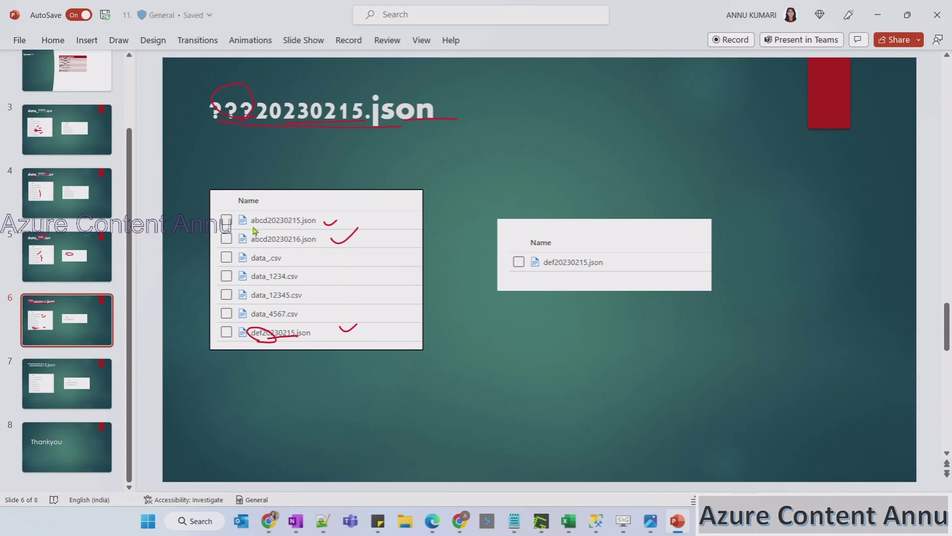
pyautogui.moveTo(251, 225)
pyautogui.mouseDown()
pyautogui.moveTo(271, 227)
pyautogui.moveTo(274, 245)
pyautogui.mouseUp()
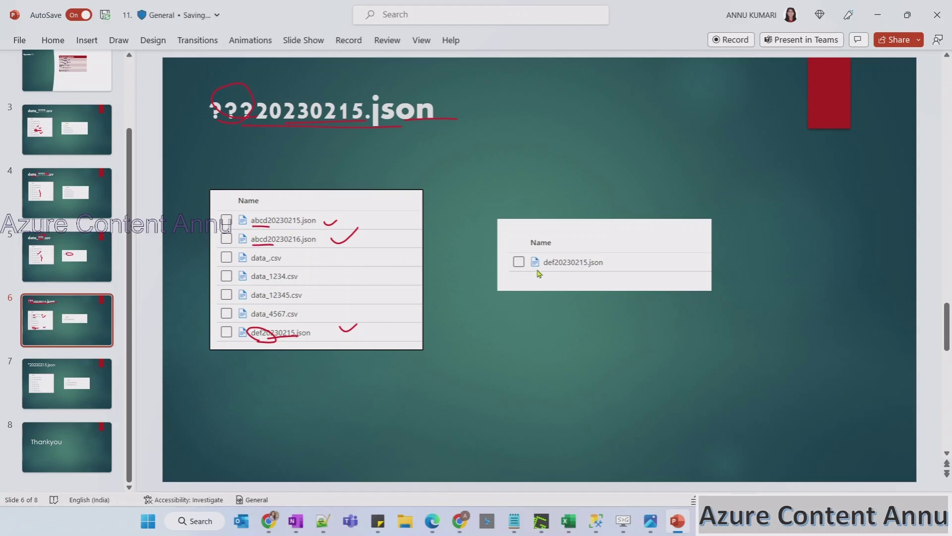
pyautogui.moveTo(545, 271); pyautogui.dragTo(582, 266)
# On the *20230215.json slide, underline the title, abcd20230215.json and def20230215.json in red ink, and circle both files in the output list
pyautogui.scroll(-1, 268, 342)
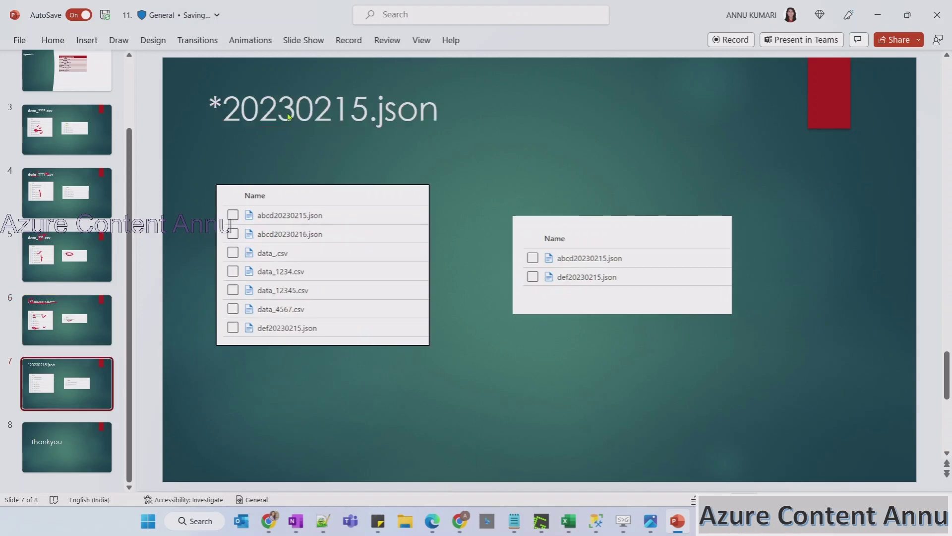
pyautogui.moveTo(217, 134); pyautogui.dragTo(402, 132)
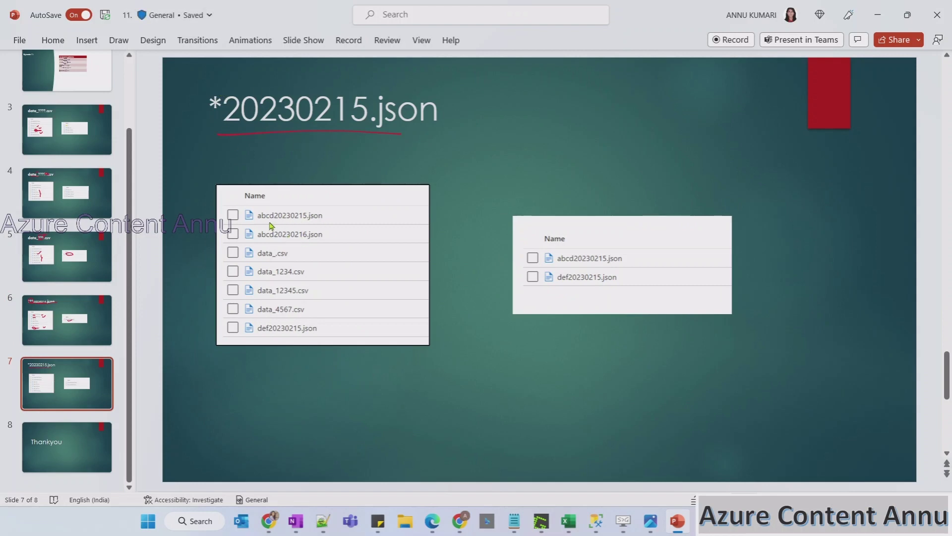
pyautogui.moveTo(272, 219); pyautogui.dragTo(311, 226)
pyautogui.click(119, 41)
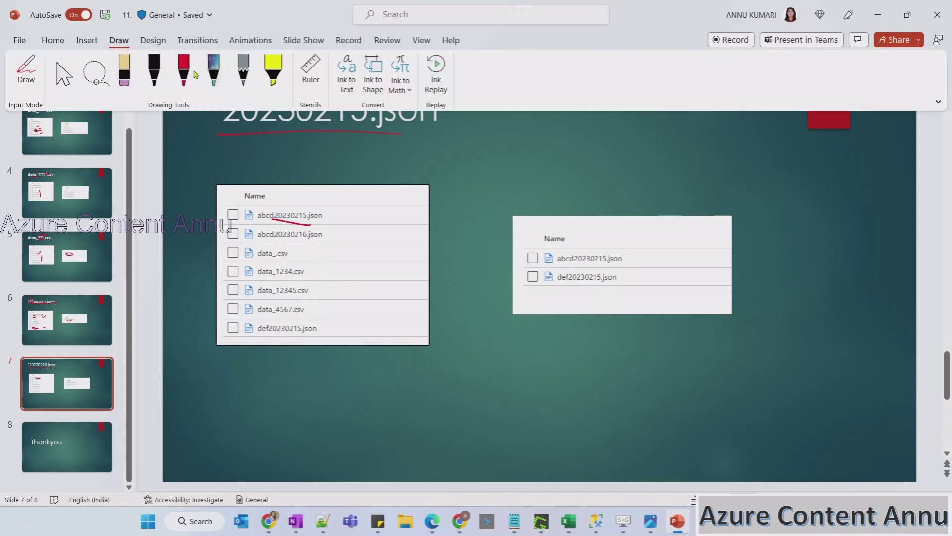
pyautogui.moveTo(257, 331); pyautogui.dragTo(324, 342)
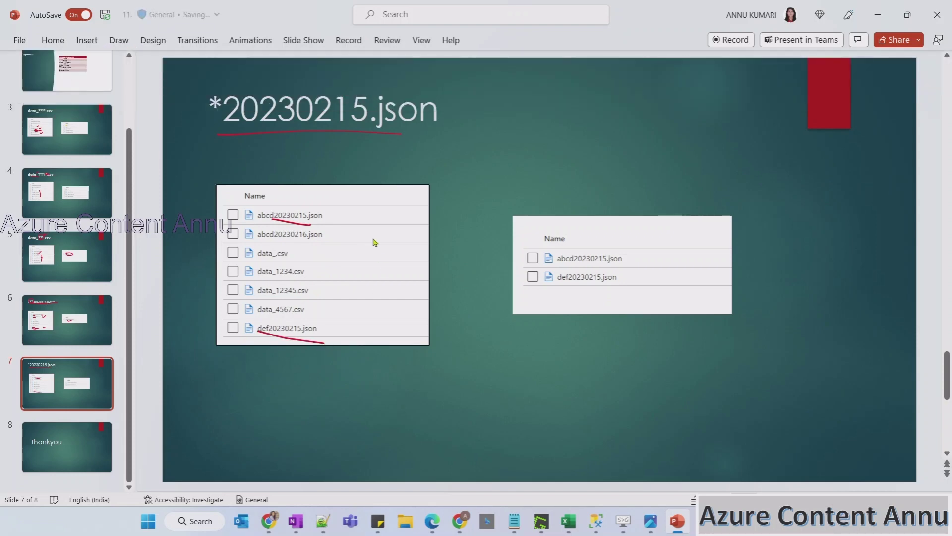
pyautogui.moveTo(559, 241)
pyautogui.mouseDown()
pyautogui.moveTo(642, 287)
pyautogui.moveTo(561, 238)
pyautogui.mouseUp()
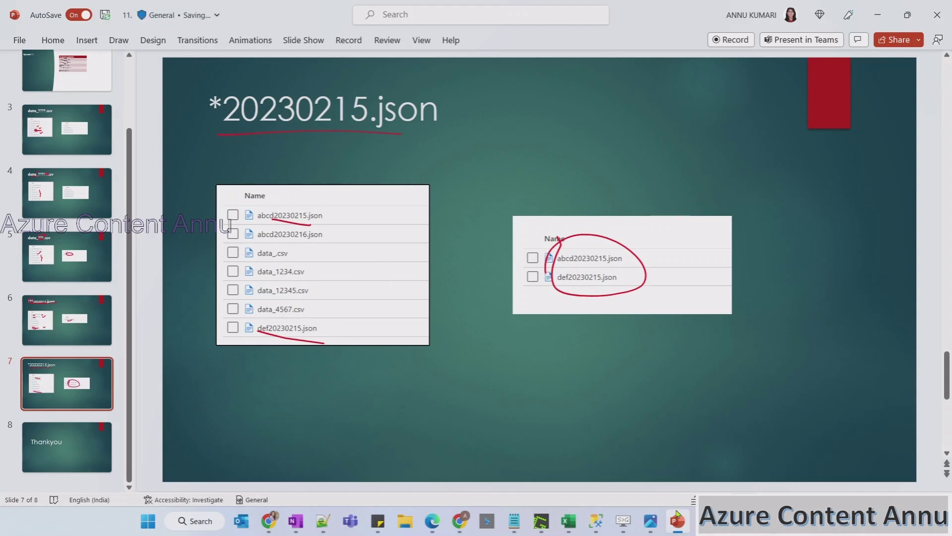
# Revisit the title slide and the annotated ???20230215.json slide, and finish on the Thankyou slide
pyautogui.click(682, 465)
pyautogui.press('Home')
pyautogui.scroll(-3, 80, 362)
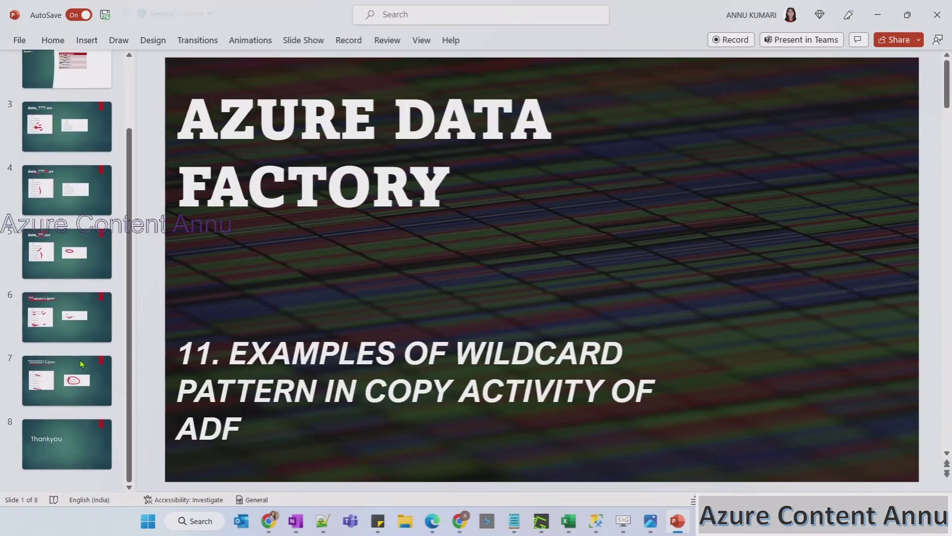
pyautogui.click(70, 318)
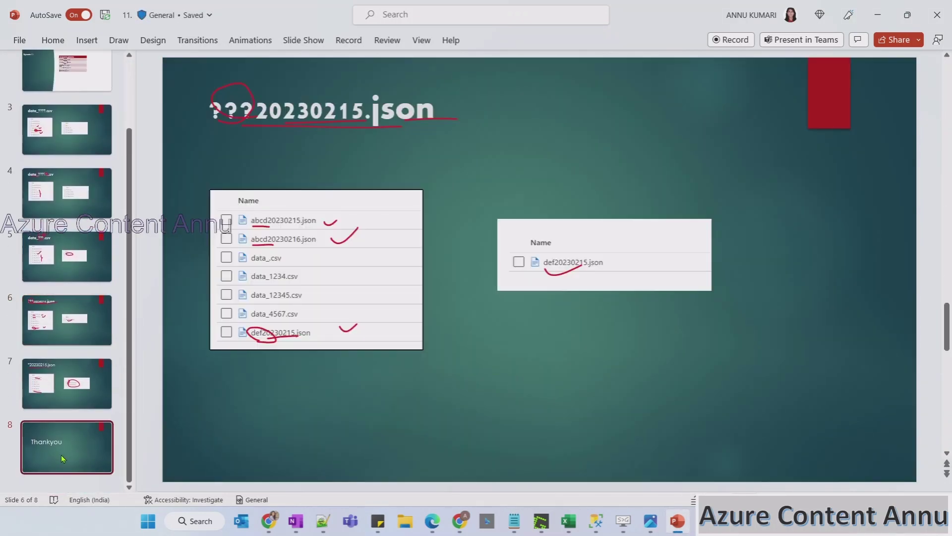
pyautogui.click(63, 458)
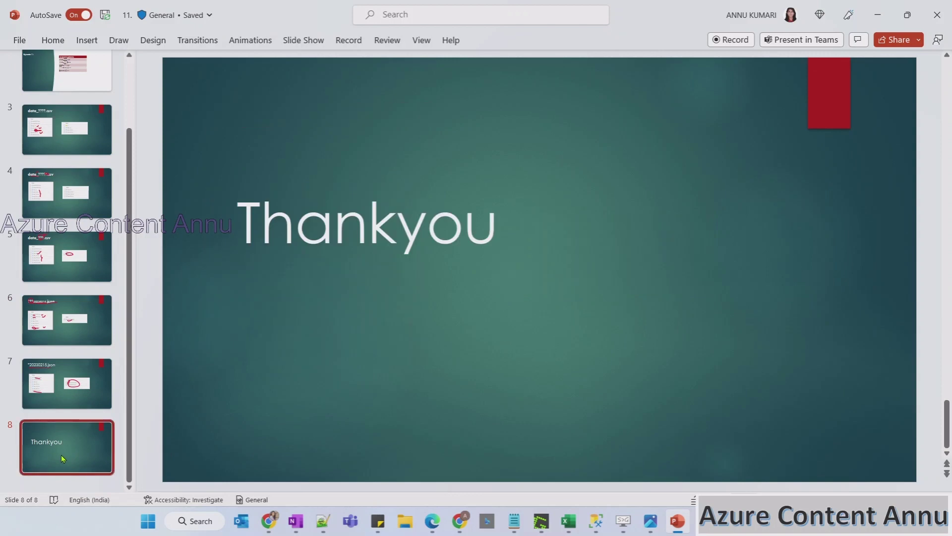